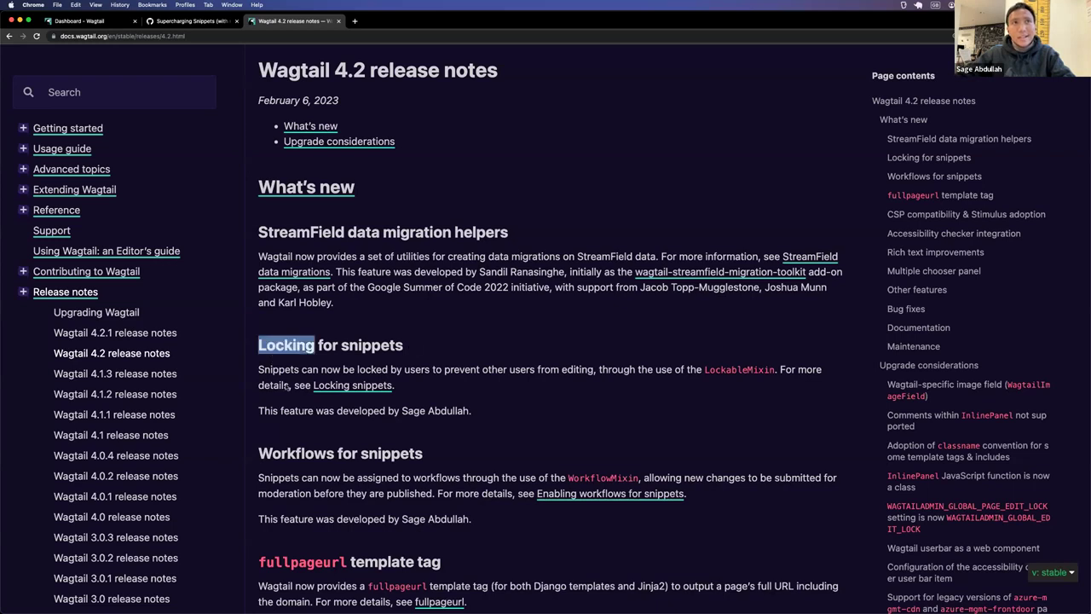
Review the snippet locking and workflow sections of the Wagtail 4.2 release notes.
double_click(294, 454)
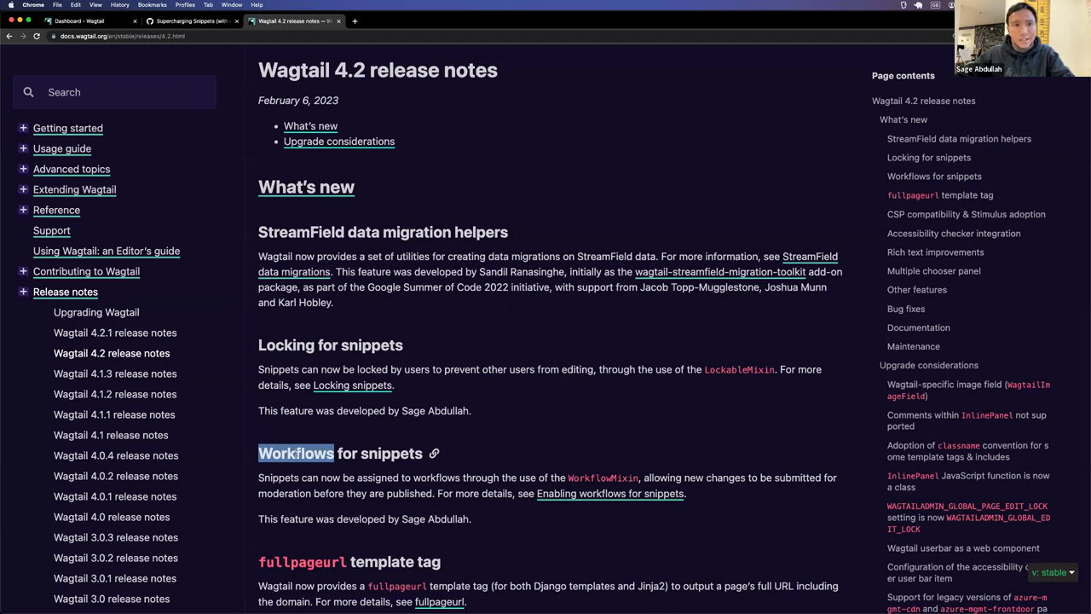
left_click(735, 369)
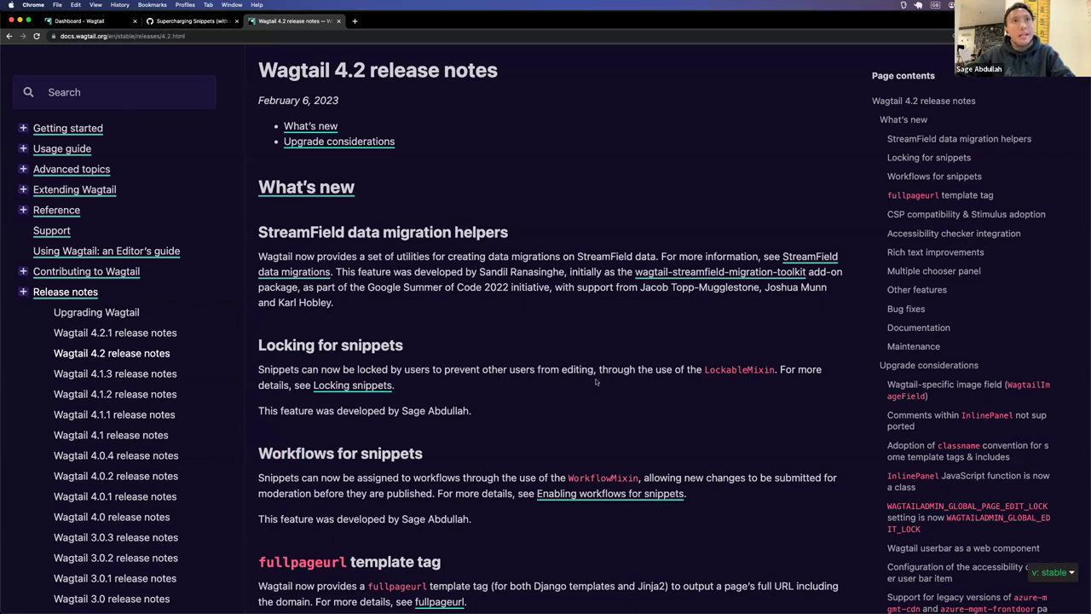
left_click(106, 22)
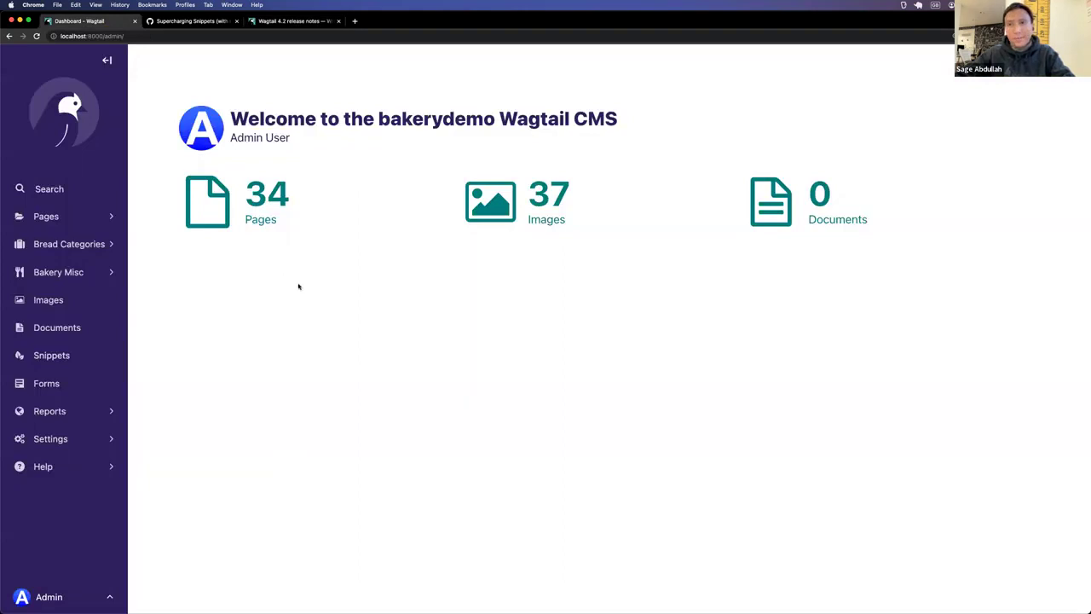
left_click(275, 20)
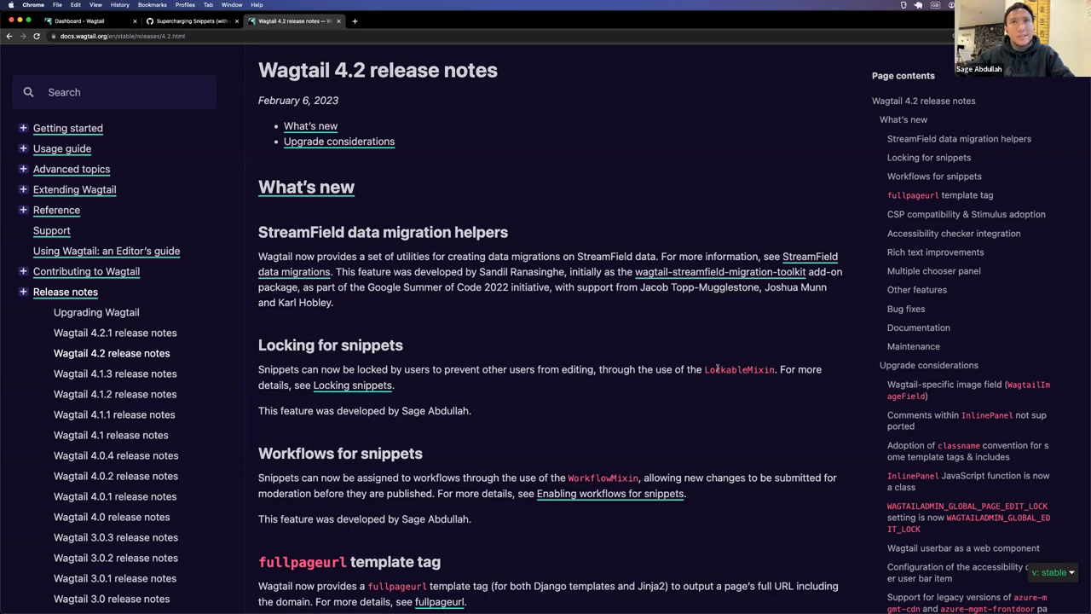
Switch to VS Code and add LockableMixin to the wagtail.models imports in base/models.py, after DraftStateMixin.
key("alt+Tab")
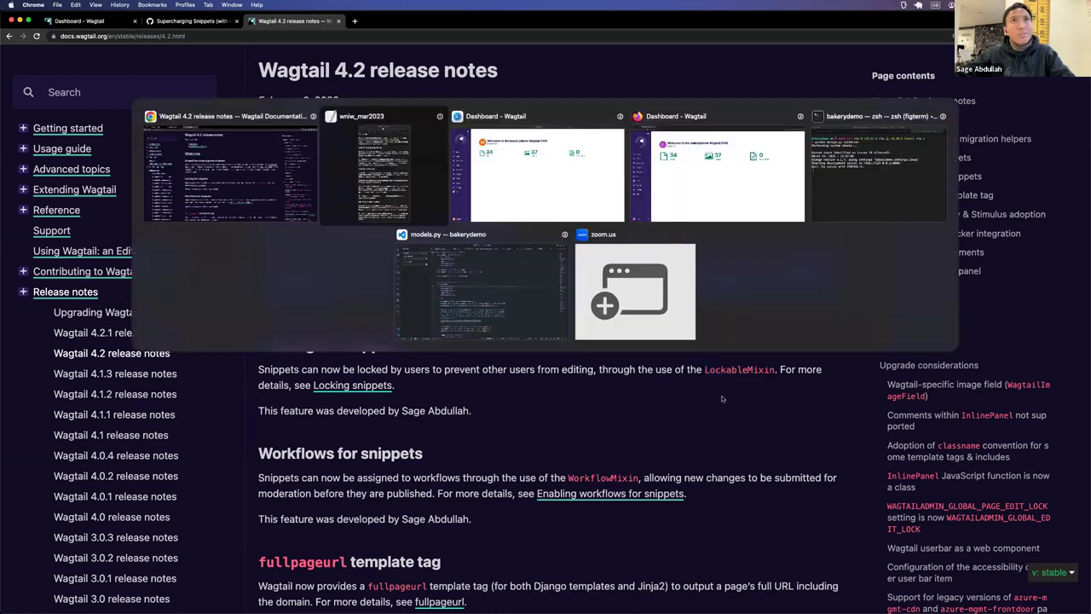
key("alt+Tab")
key("alt+Tab")
key("alt+Tab")
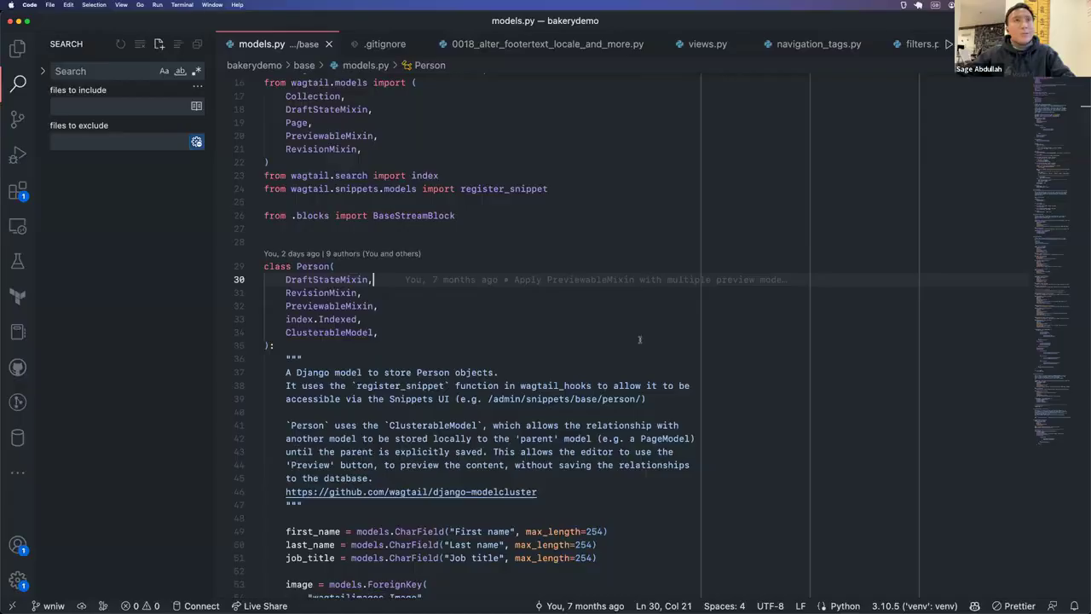
left_click(374, 110)
key("Return")
type("Lock")
key("Tab")
type(",")
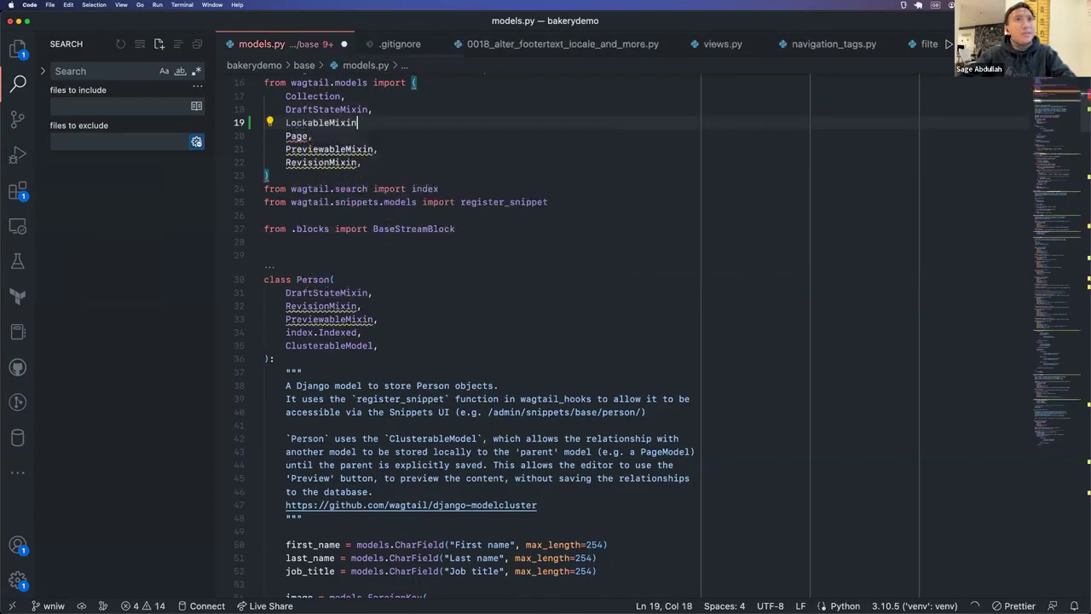
Add LockableMixin to the Person class's base classes after DraftStateMixin and save models.py.
left_click(367, 292)
key("Down")
key("Down")
key("End")
key("Up")
key("Up")
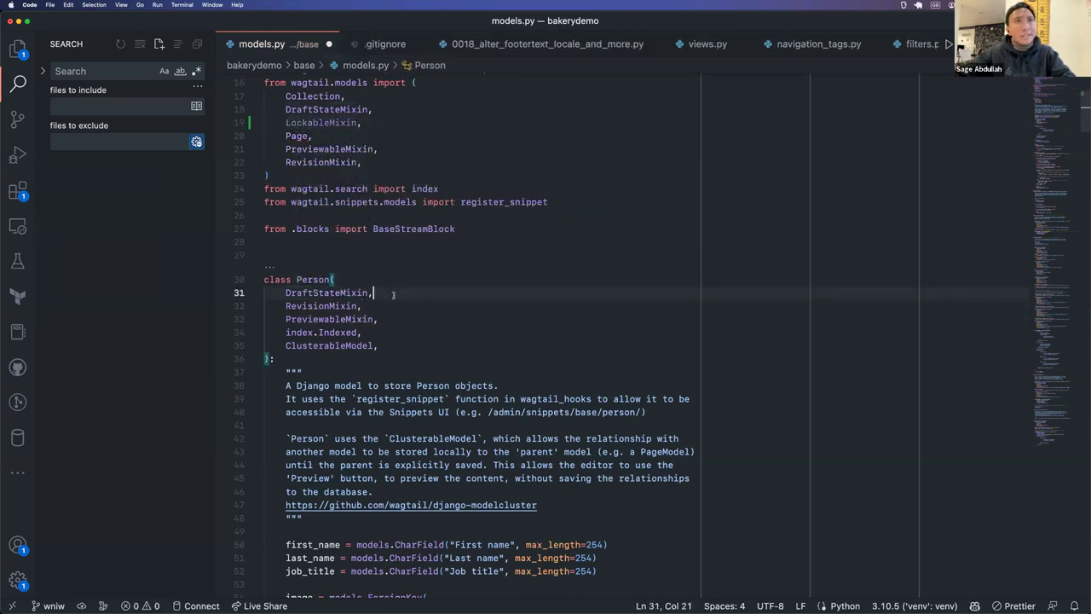
key("Return")
type("Lo")
key("Tab")
type(",")
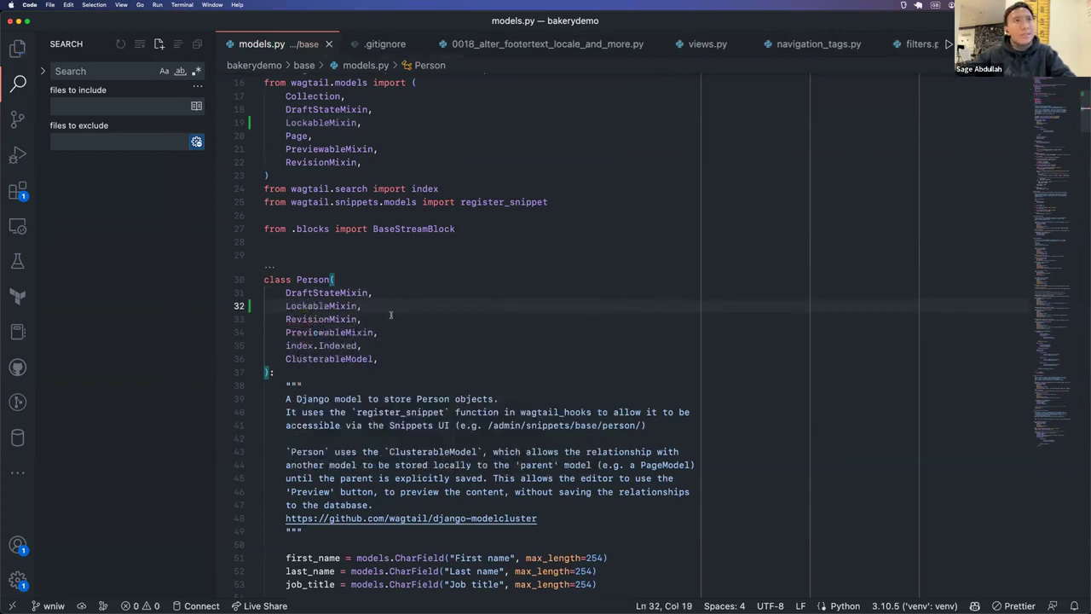
left_click(391, 317)
key("cmd+s")
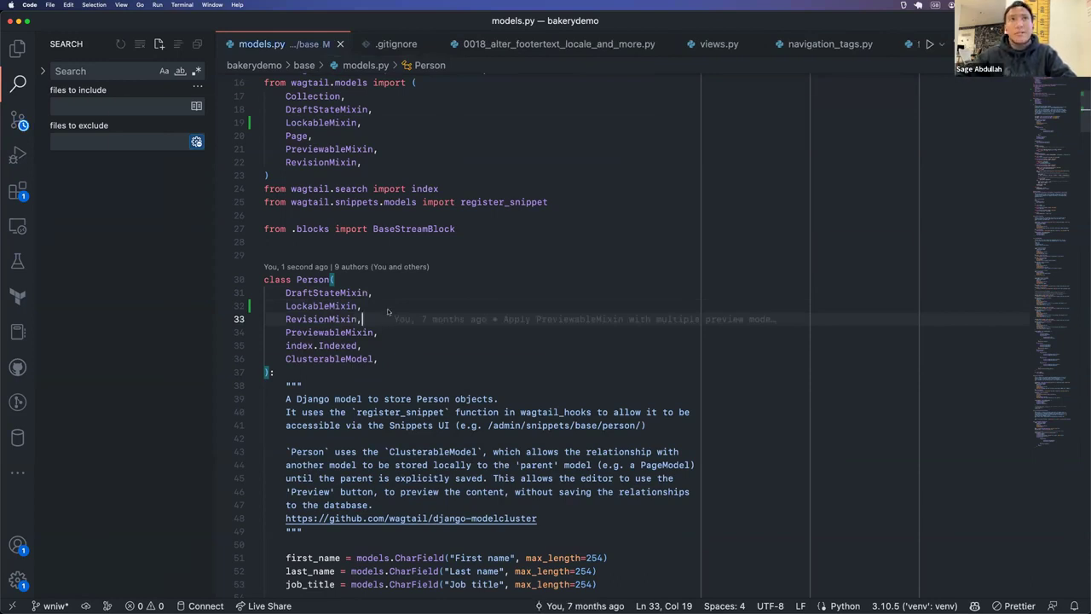
In the terminal, run "./manage.py makemigrations && ./manage.py migrate" and restart the server with "python manage.py runserver".
key("ctrl+Up")
key("ctrl+Up")
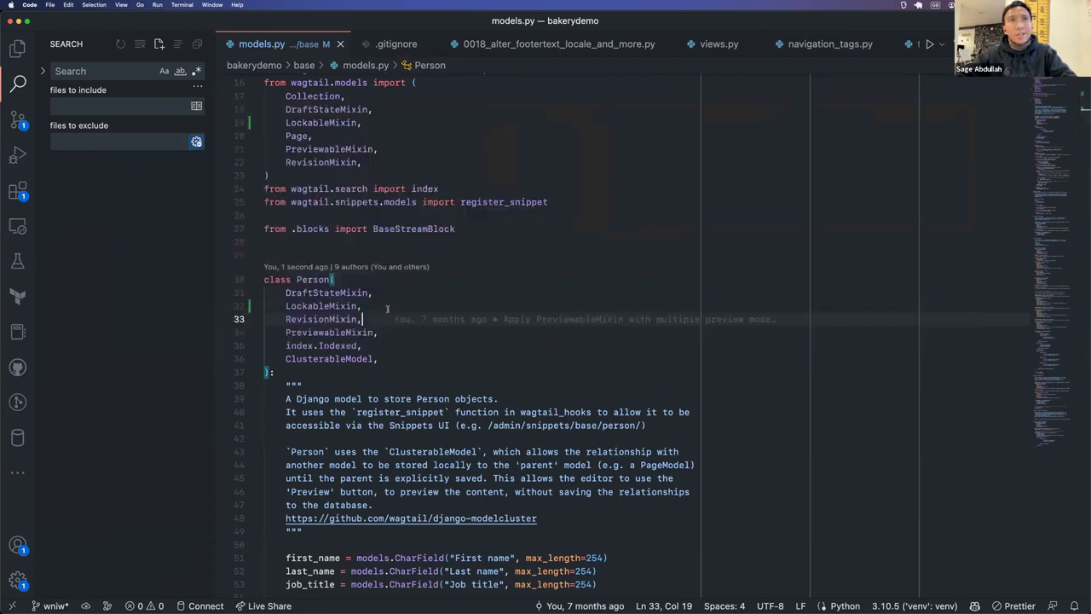
key("cmd+Tab")
type("./manage.py makemigrations && ./manage.py migrate")
key("Return")
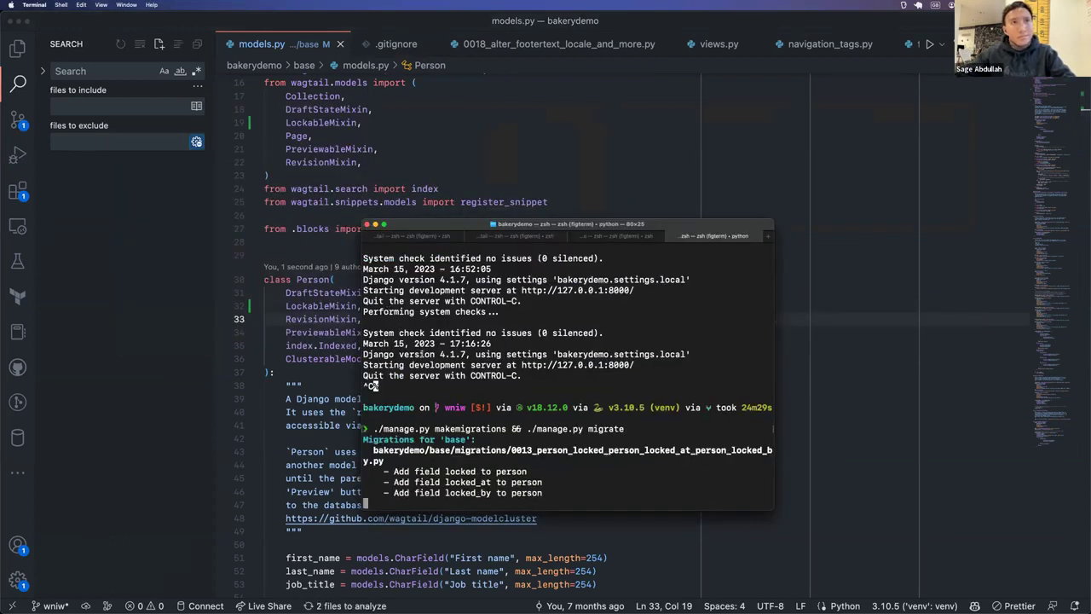
type("python manage.py runserver")
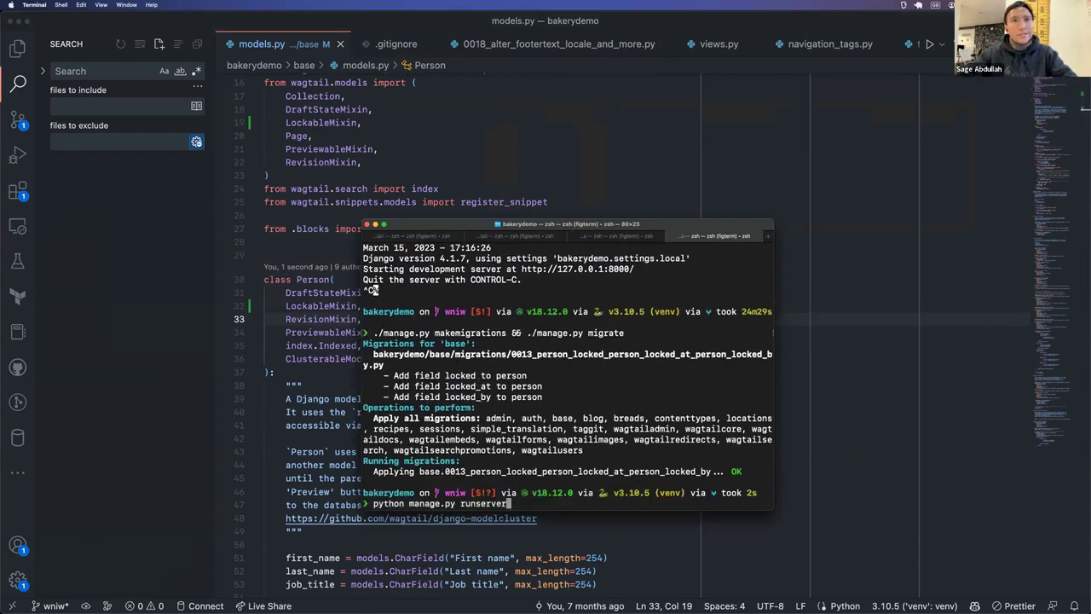
key("Return")
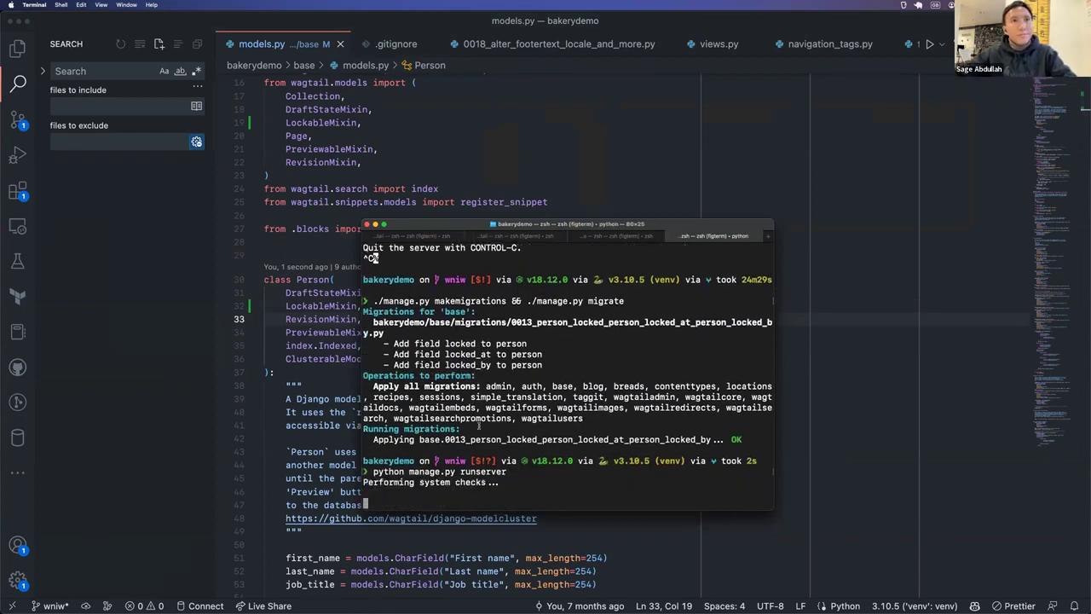
Switch to the Wagtail admin in Chrome and open the Moderators group for editing.
left_click(322, 287)
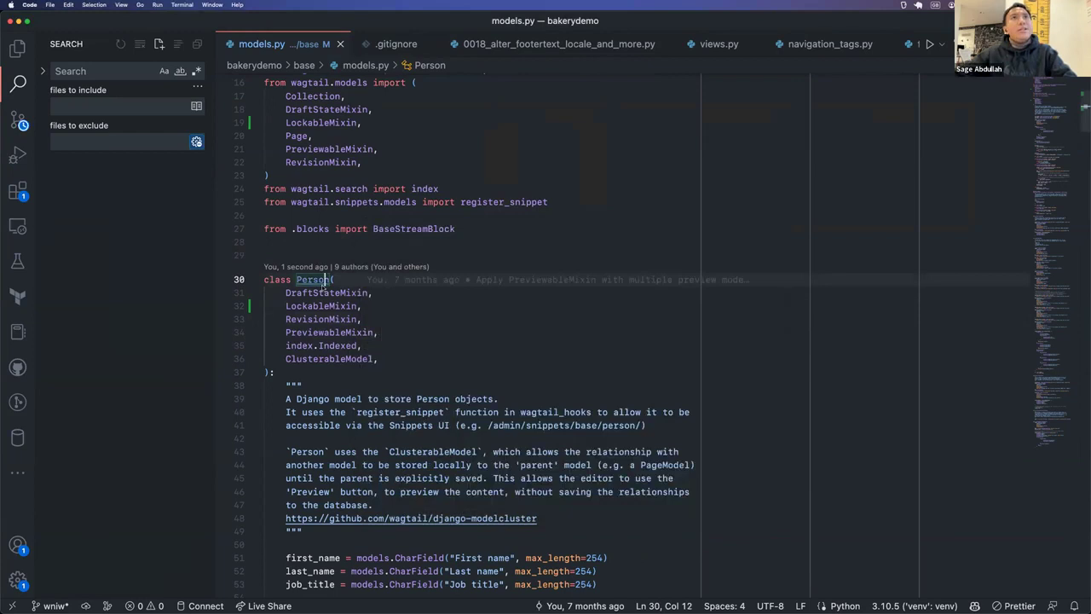
key("ctrl+Up")
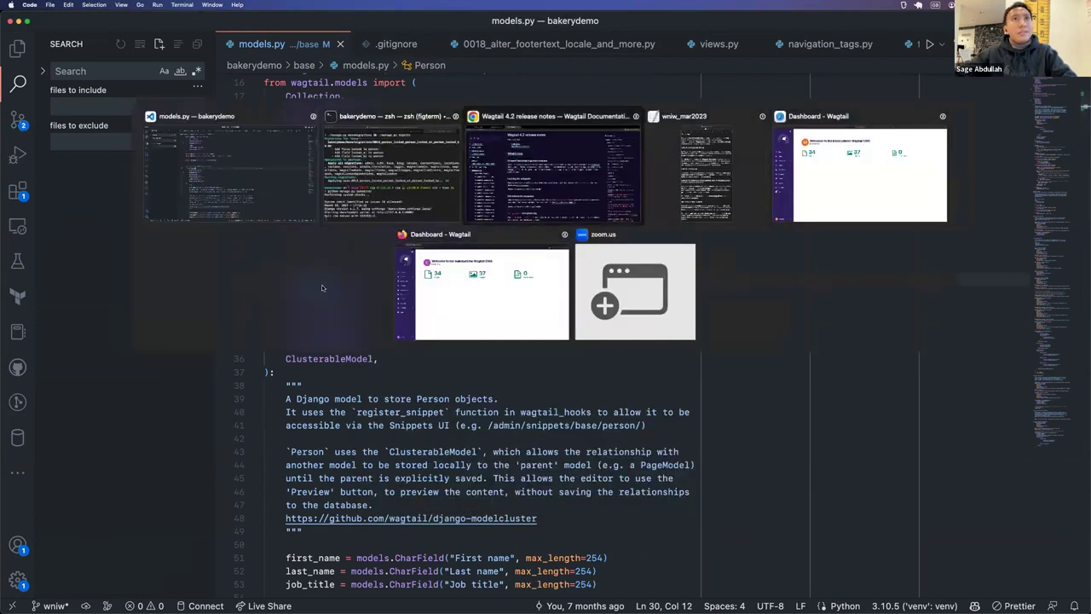
key("Return")
key("super+1")
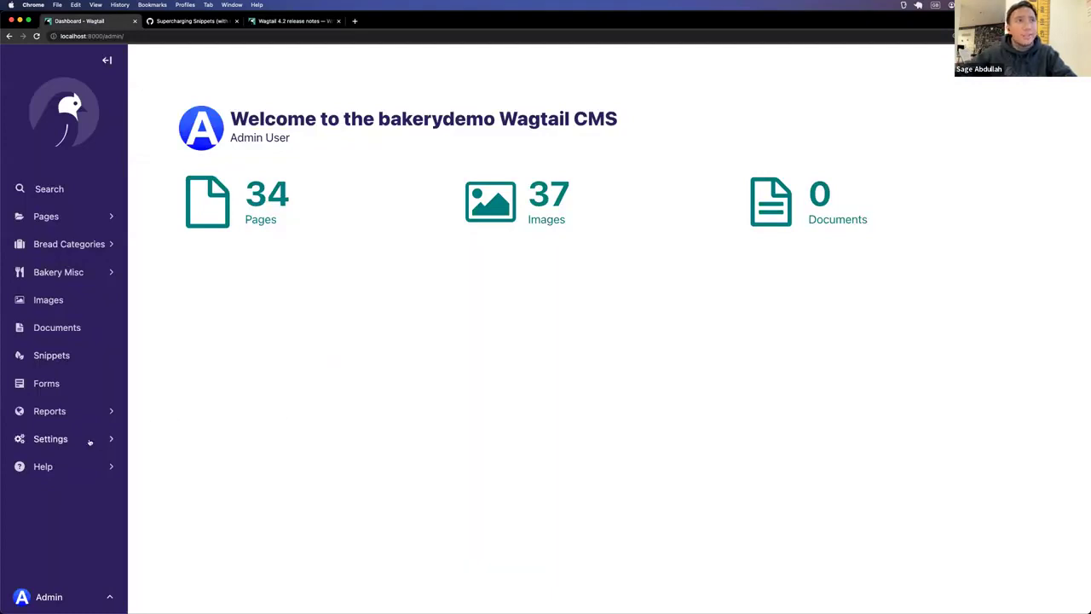
left_click(89, 440)
left_click(176, 269)
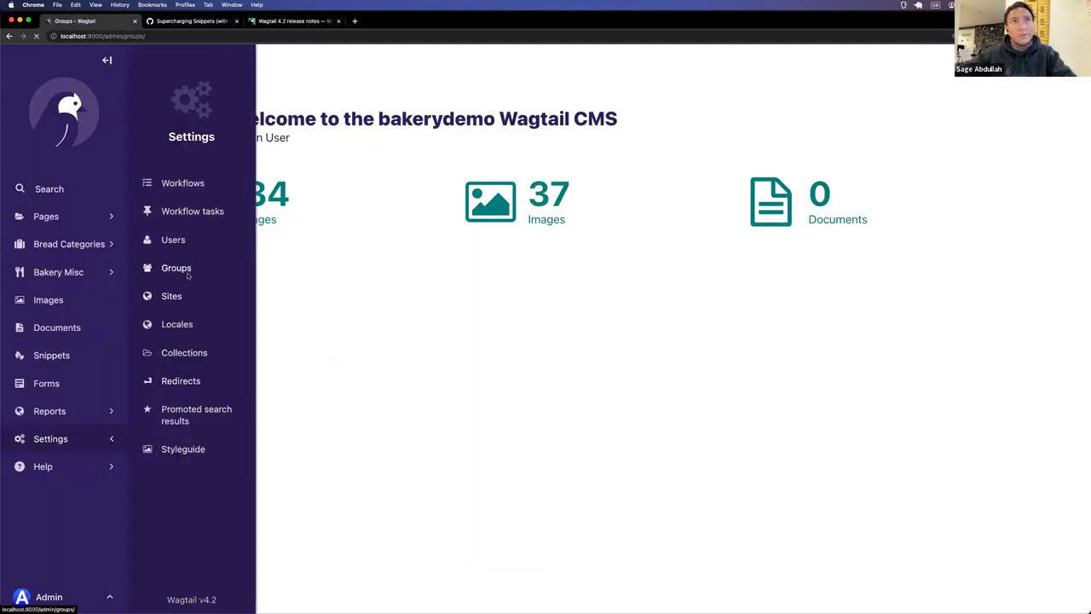
left_click(221, 199)
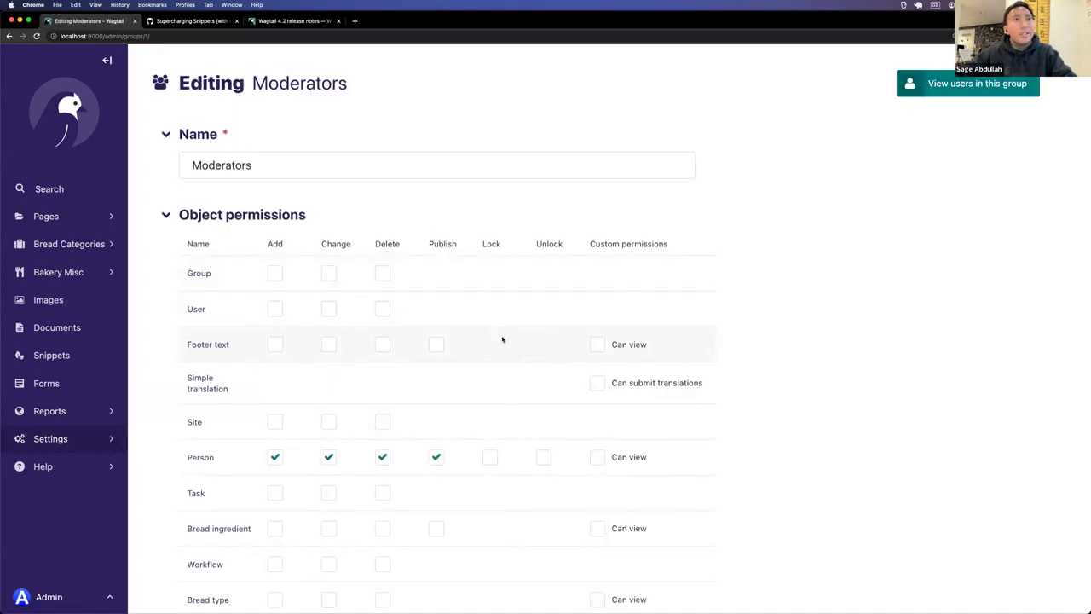
Grant the Moderators group the Lock and Unlock permissions for Person and save the group.
double_click(491, 243)
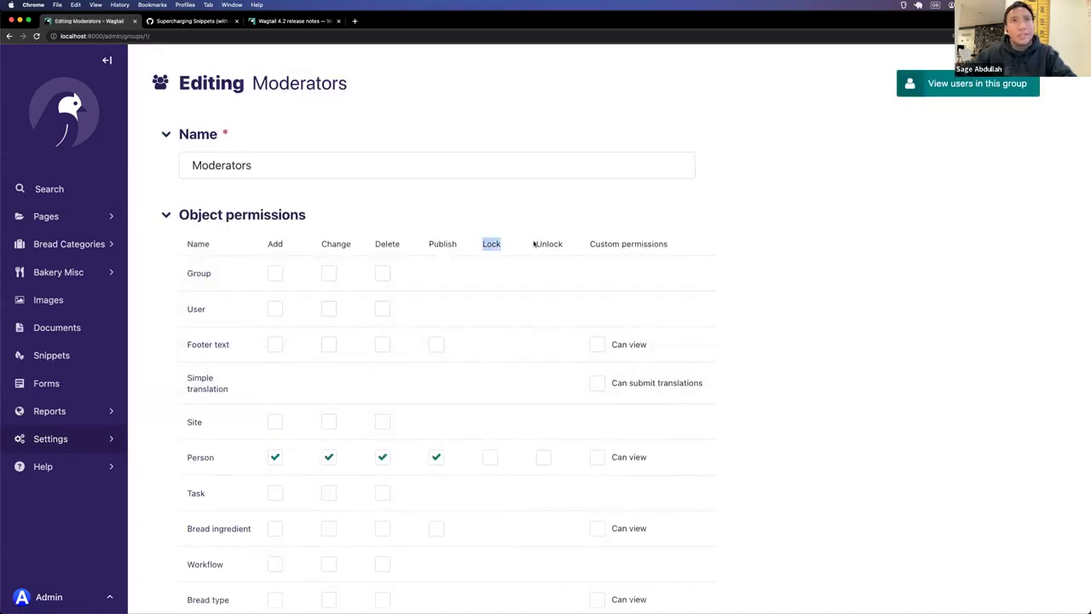
double_click(549, 244)
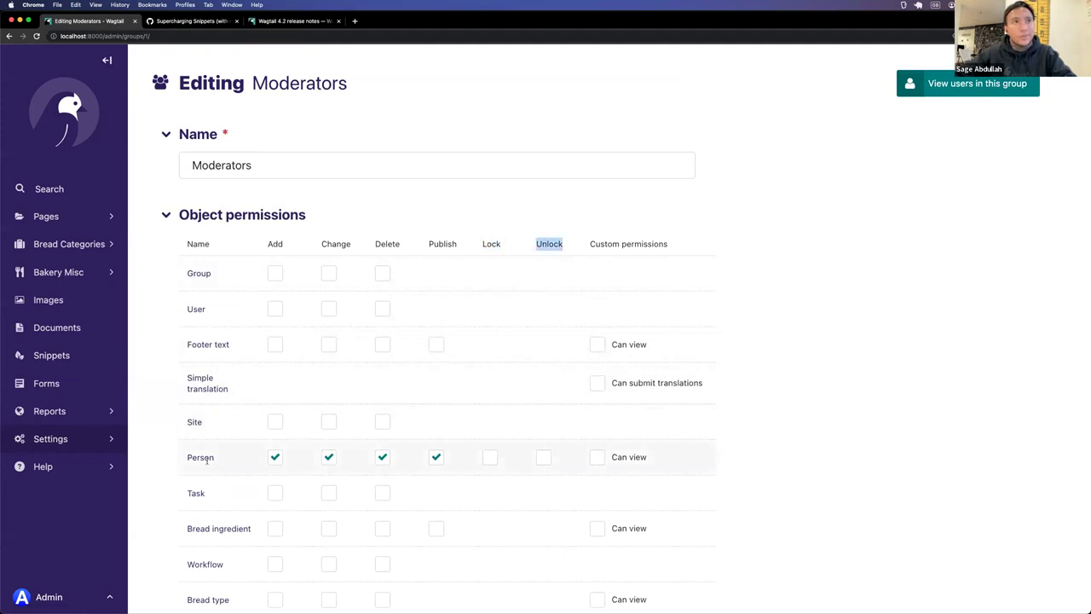
left_click(490, 458)
left_click(543, 457)
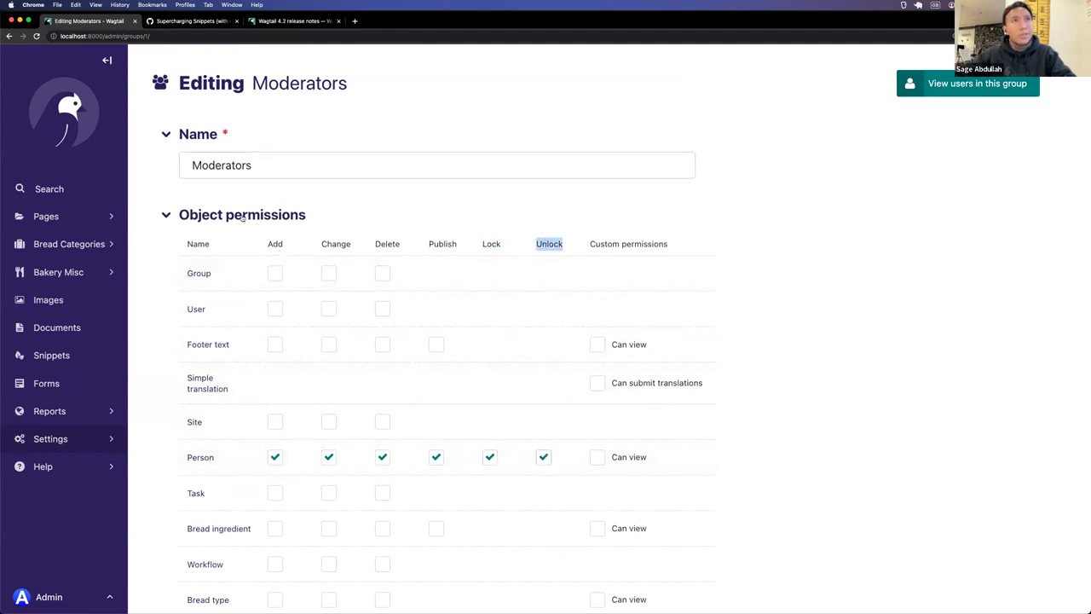
scroll(256, 397, "down", 20)
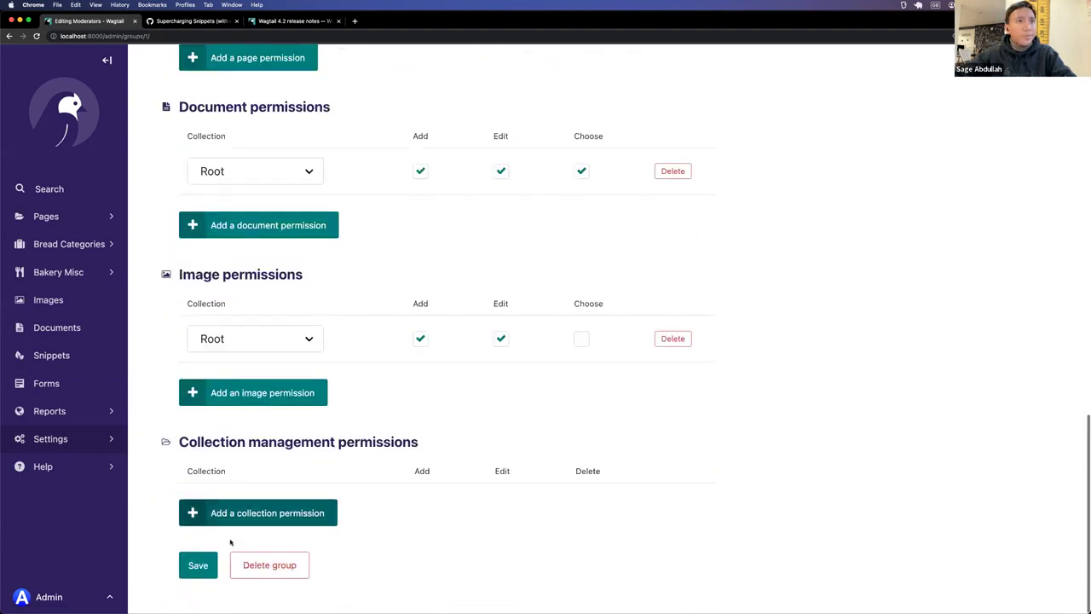
left_click(206, 565)
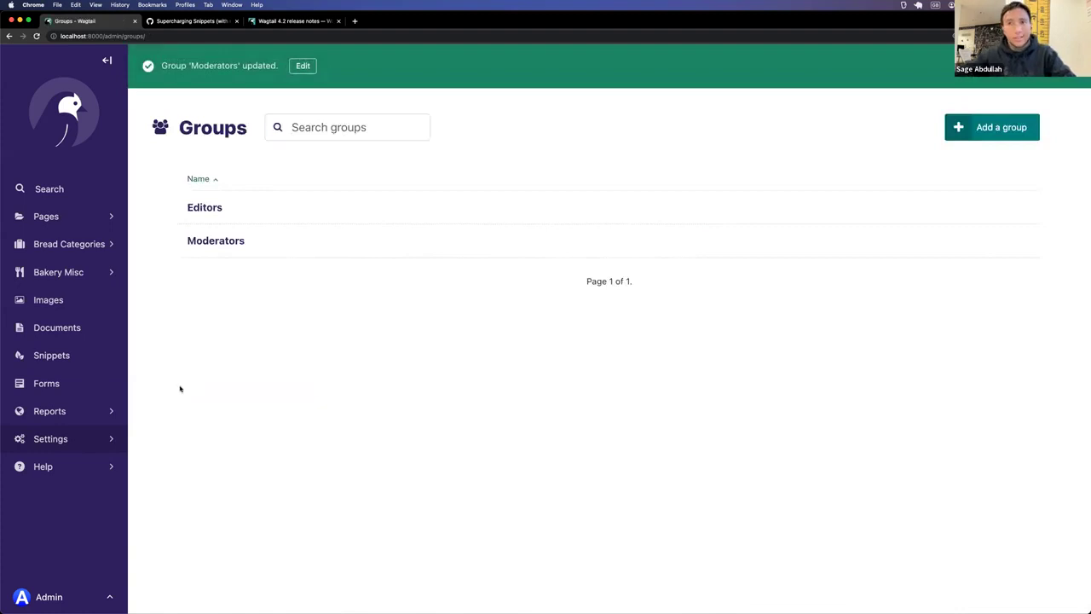
Open the Wagtail user list to review the available accounts.
left_click(71, 437)
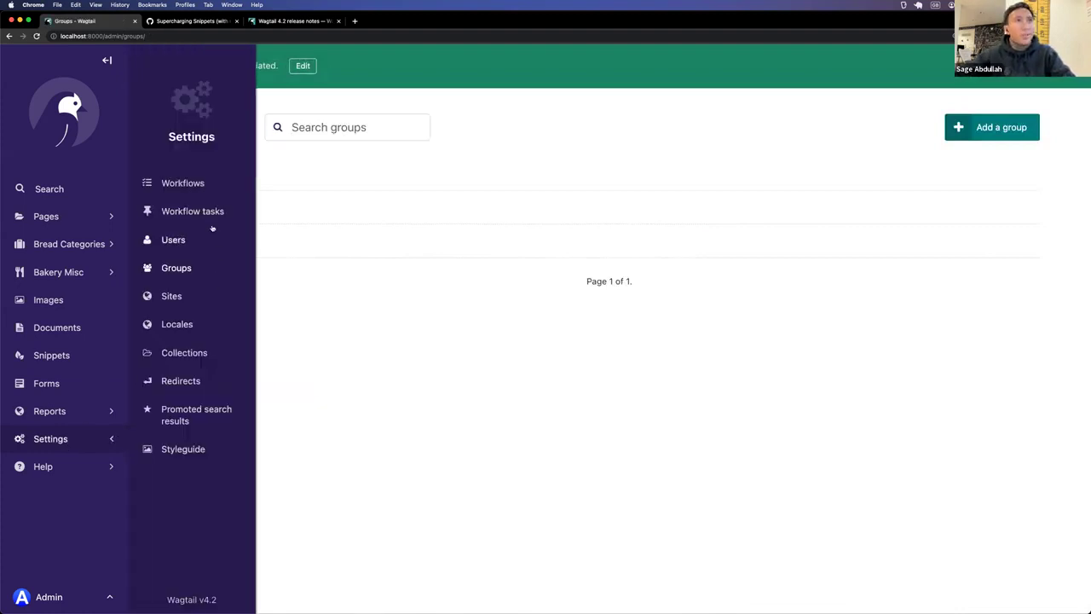
left_click(187, 241)
left_click(270, 398)
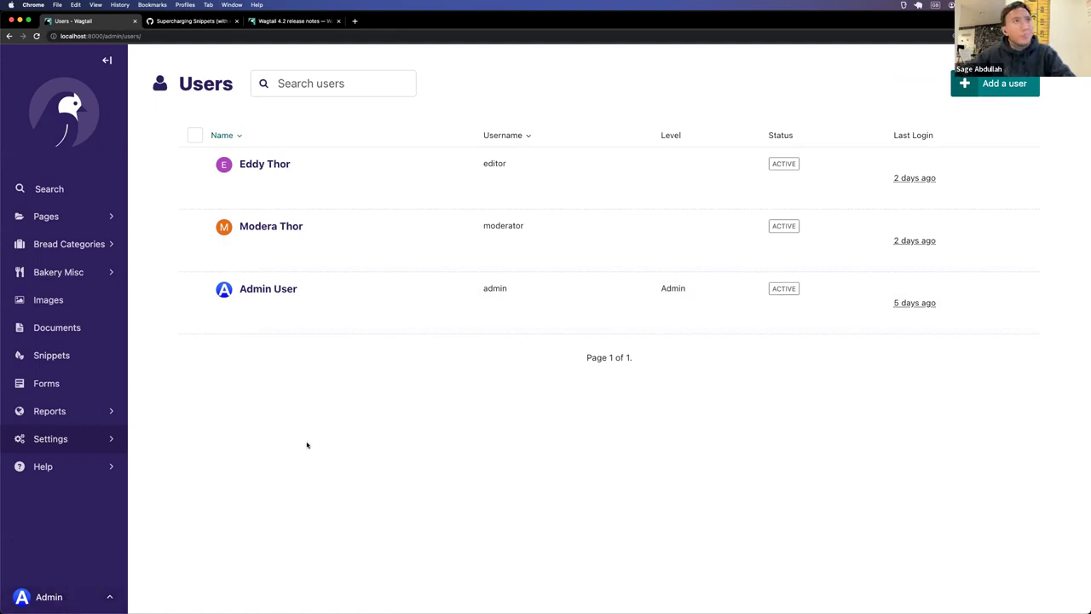
Switch to the moderator's session in Safari, open the last person in the People snippets, and lock it.
key("alt+Tab")
key("alt+Tab")
key("alt+Tab")
key("alt+Tab")
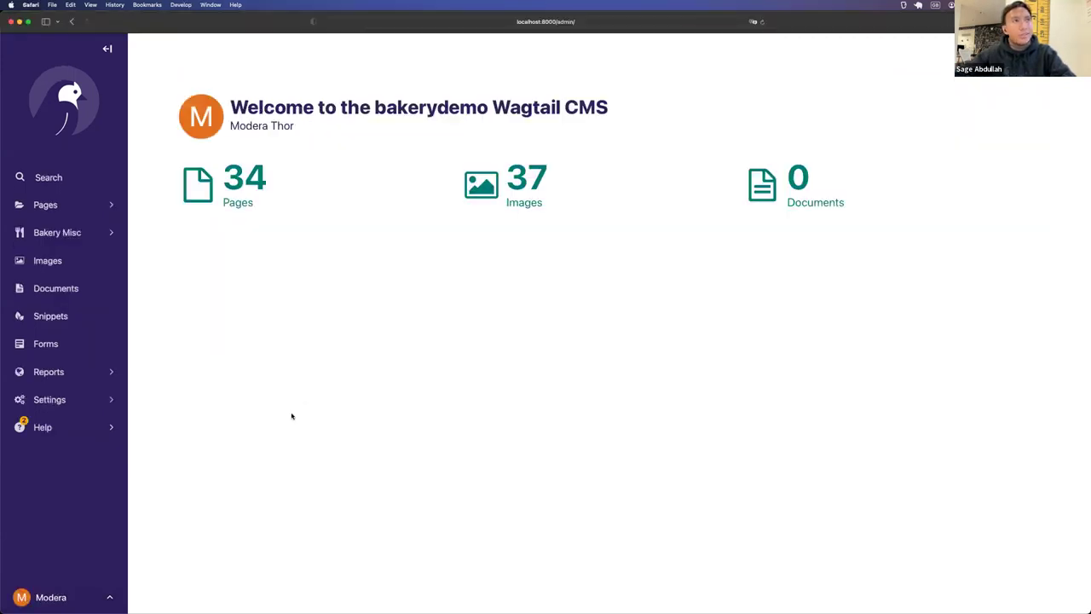
left_click(60, 323)
left_click(207, 151)
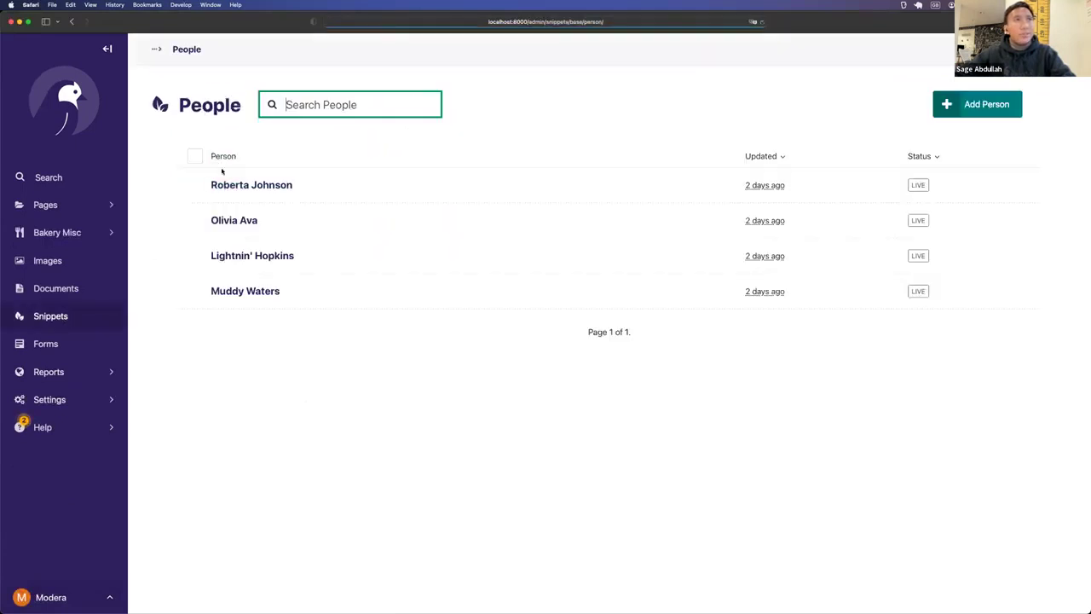
left_click(323, 292)
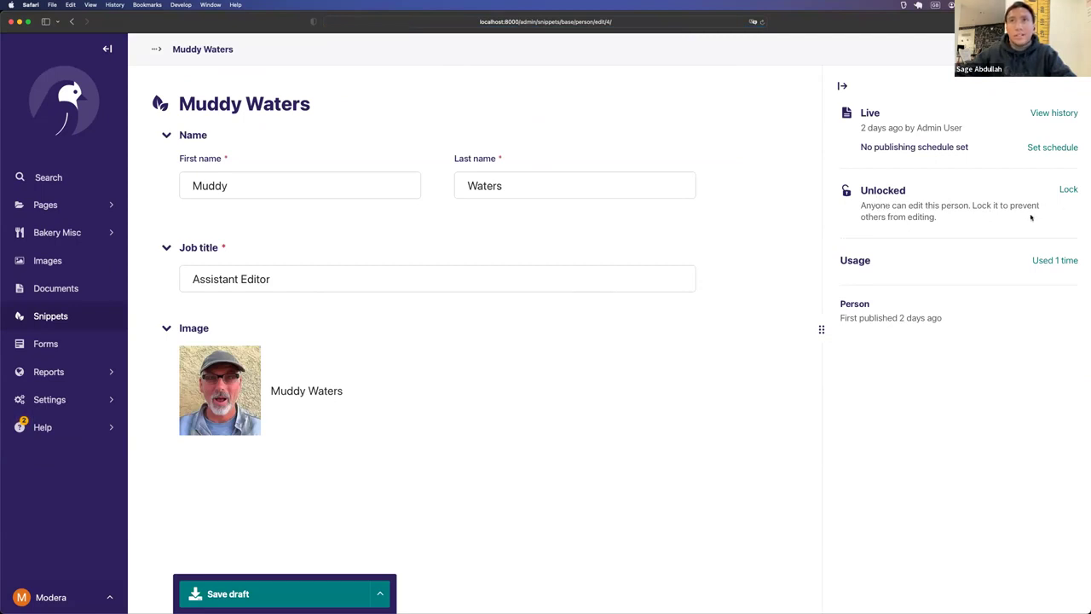
left_click(1068, 190)
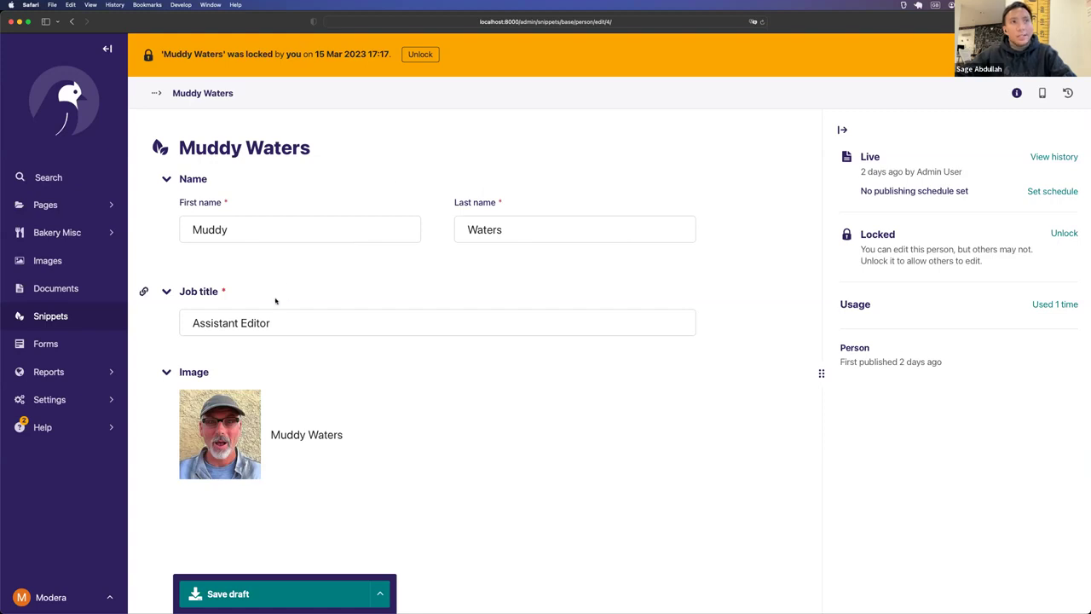
Switch to the editor's session in Firefox and open the same locked person snippet to examine its edit view.
key("alt+Tab")
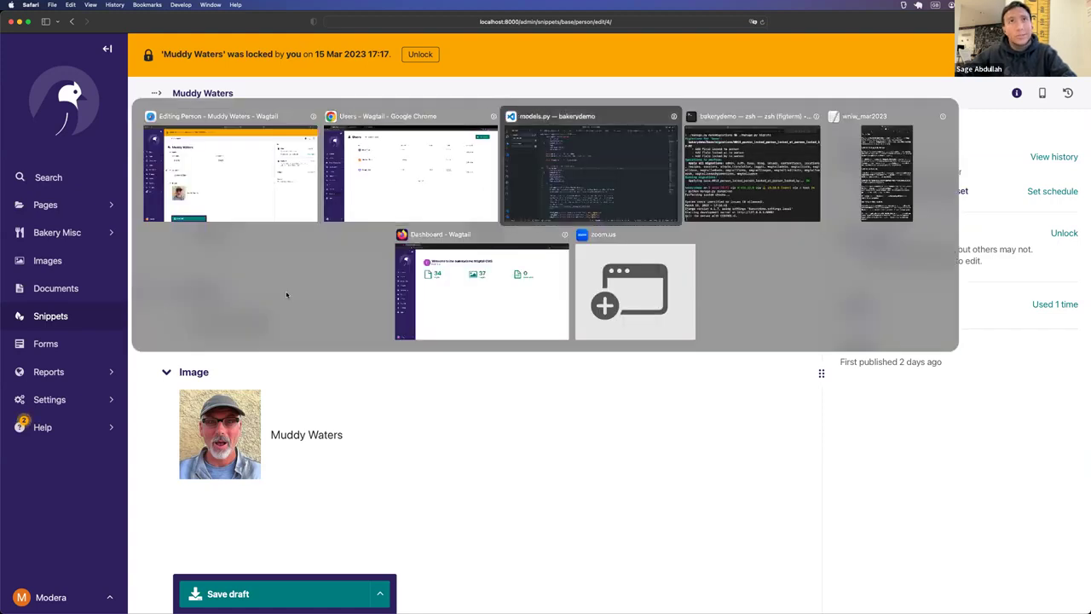
key("alt+Tab")
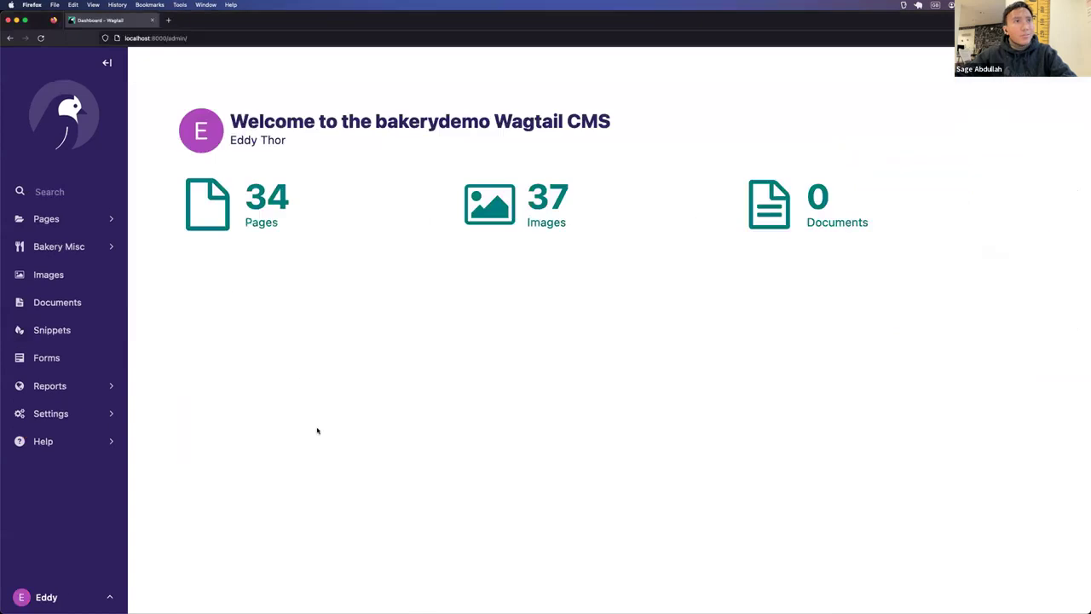
left_click(56, 333)
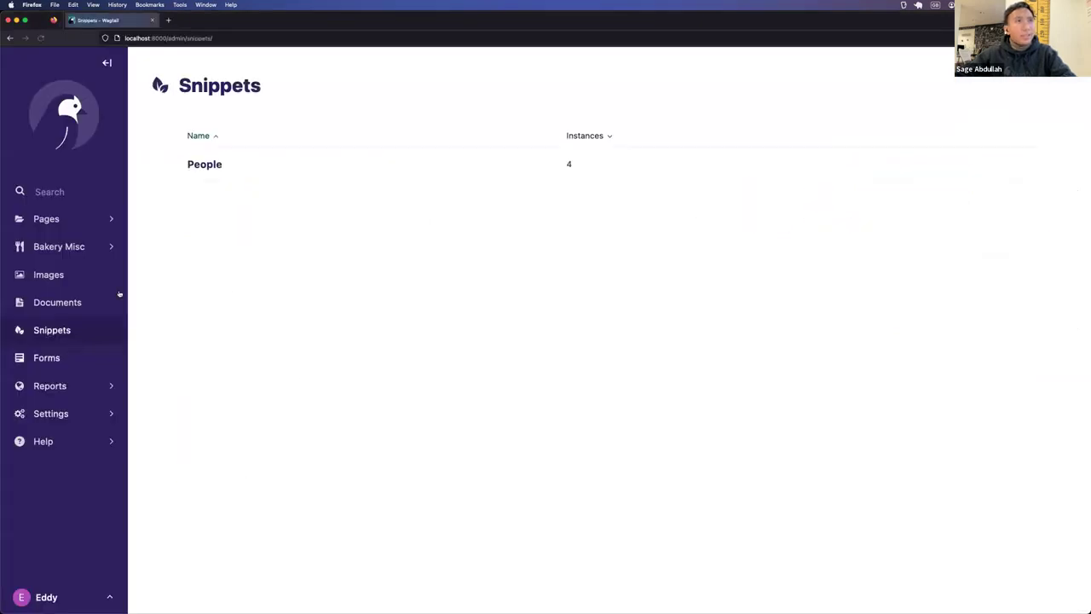
left_click(209, 165)
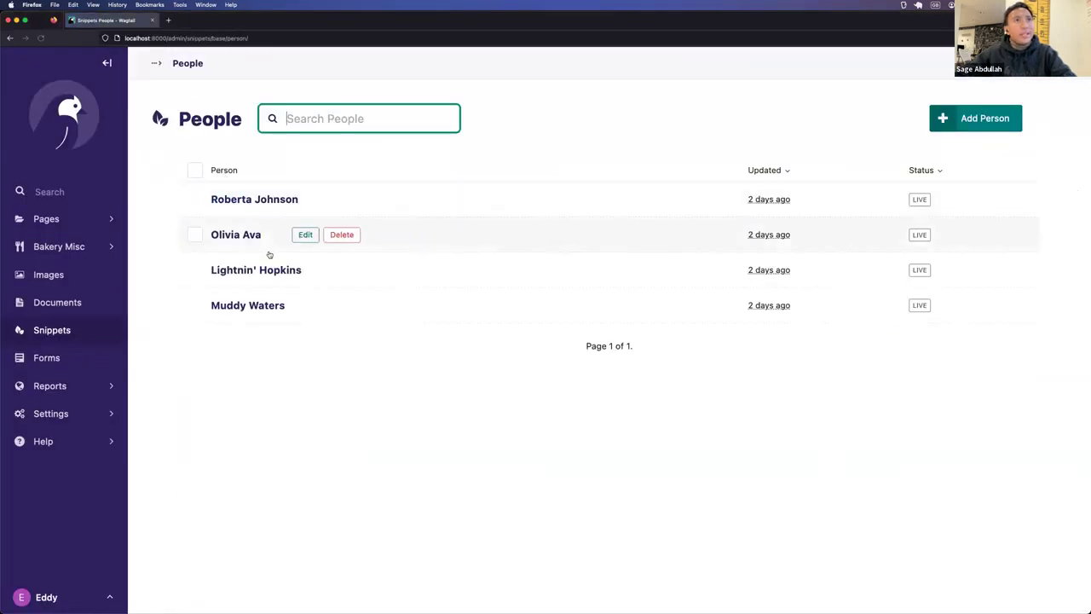
left_click(326, 306)
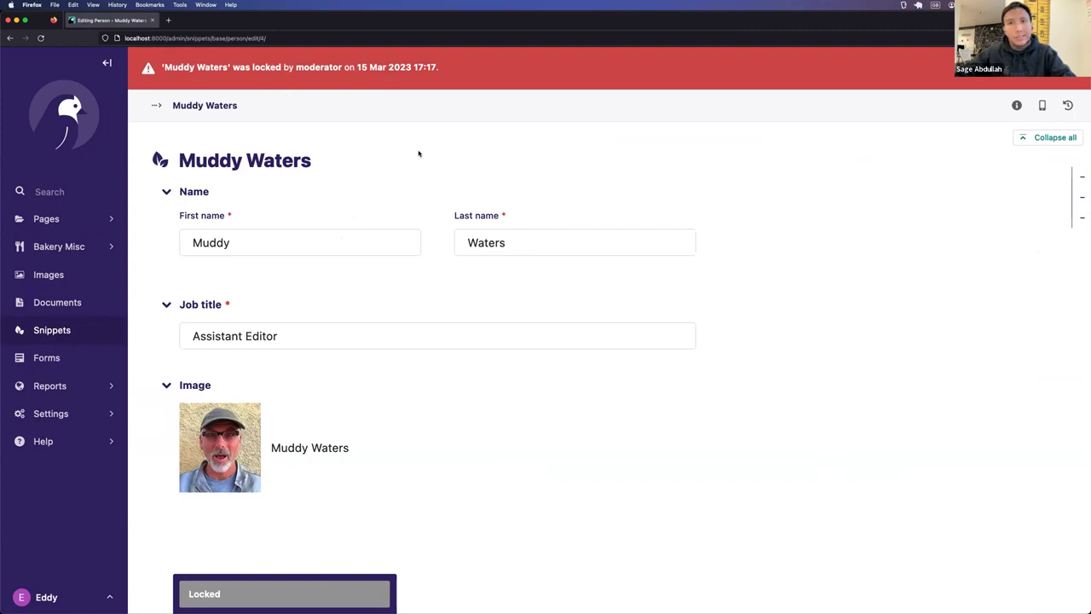
Switch to the admin's session in Chrome, open the locked person in the People snippets, and unlock it.
key("alt+Tab")
key("Tab")
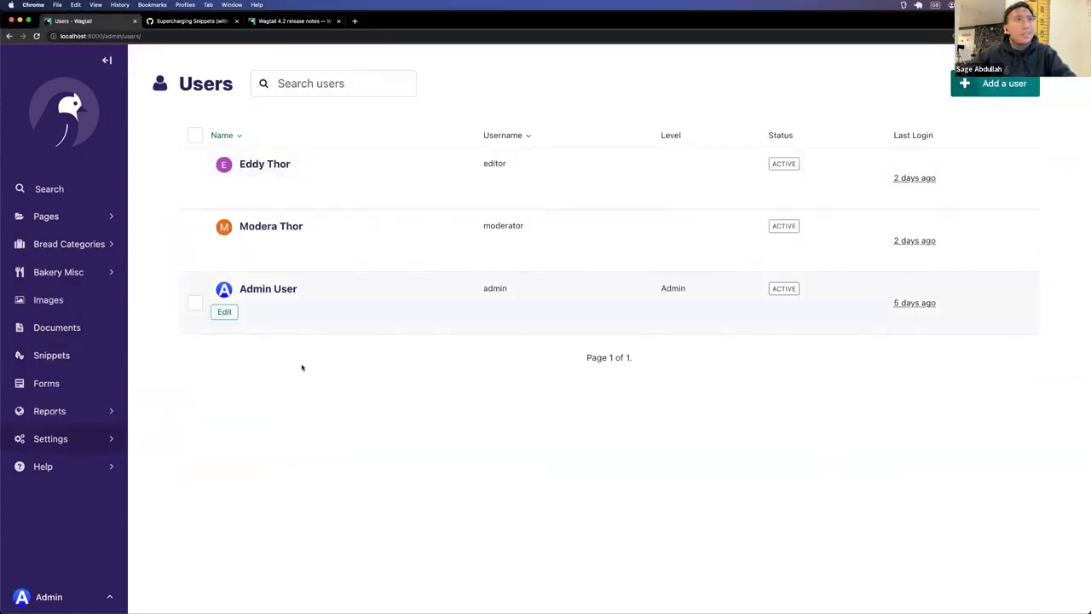
left_click(78, 362)
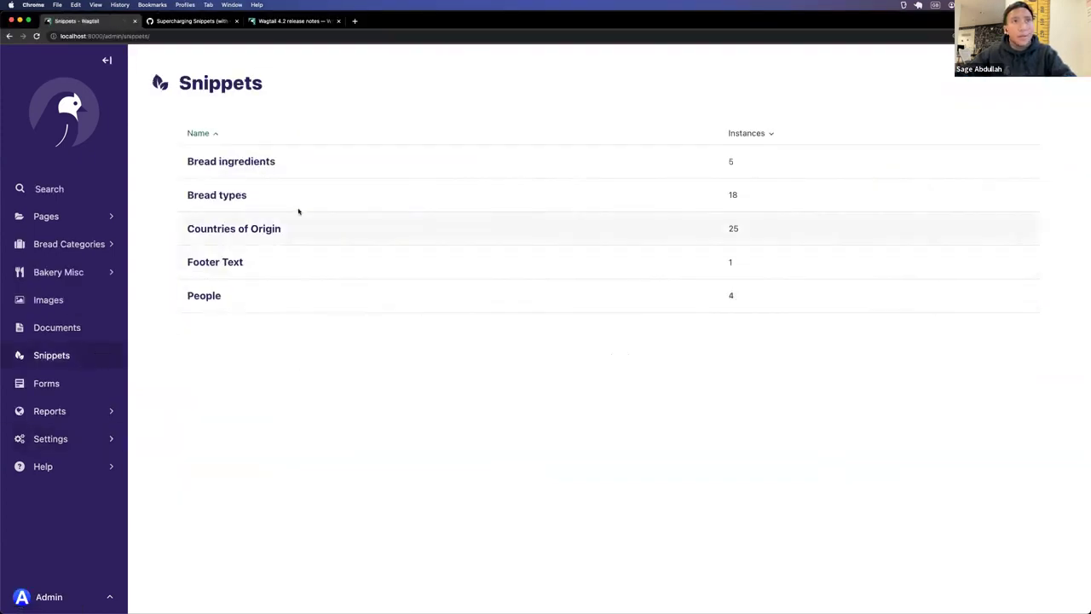
left_click(204, 296)
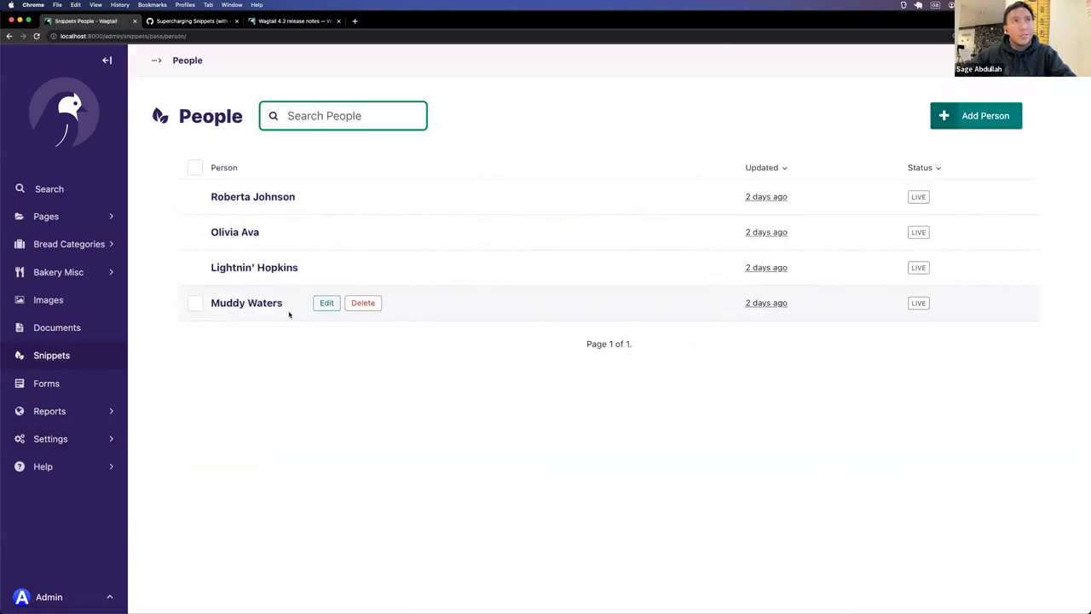
left_click(331, 304)
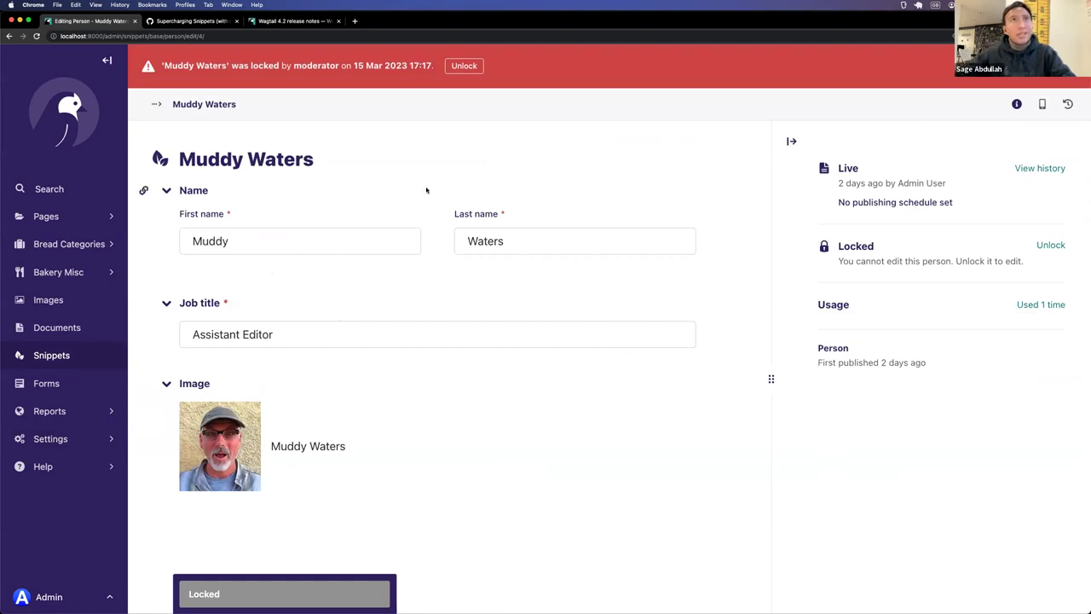
left_click(464, 65)
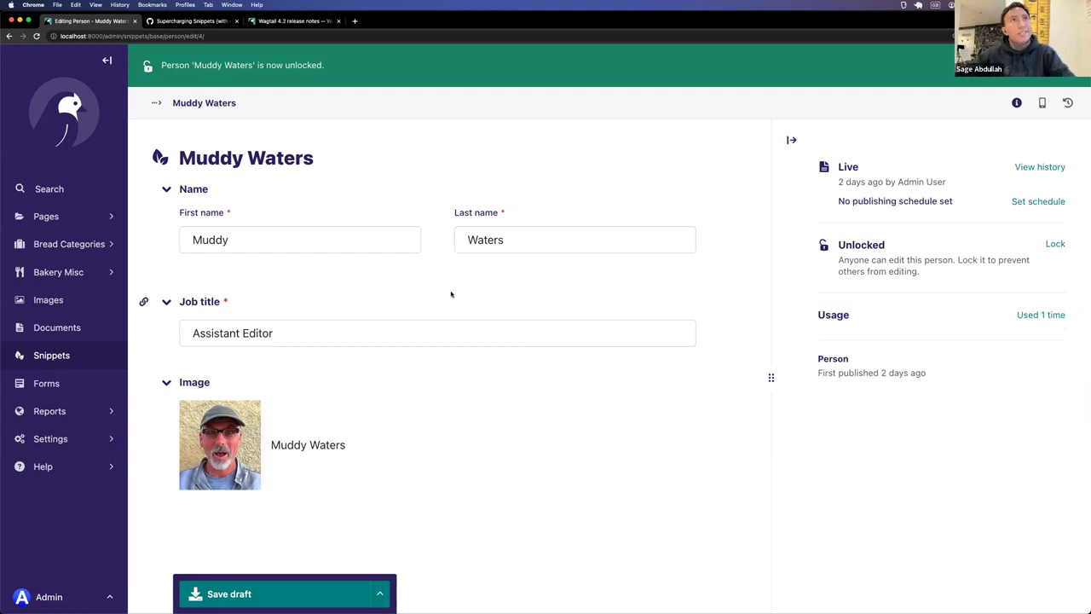
Consult the Wagtail 4.2 release notes on snippet workflows and import WorkflowMixin from wagtail.models in models.py in VS Code.
left_click(277, 22)
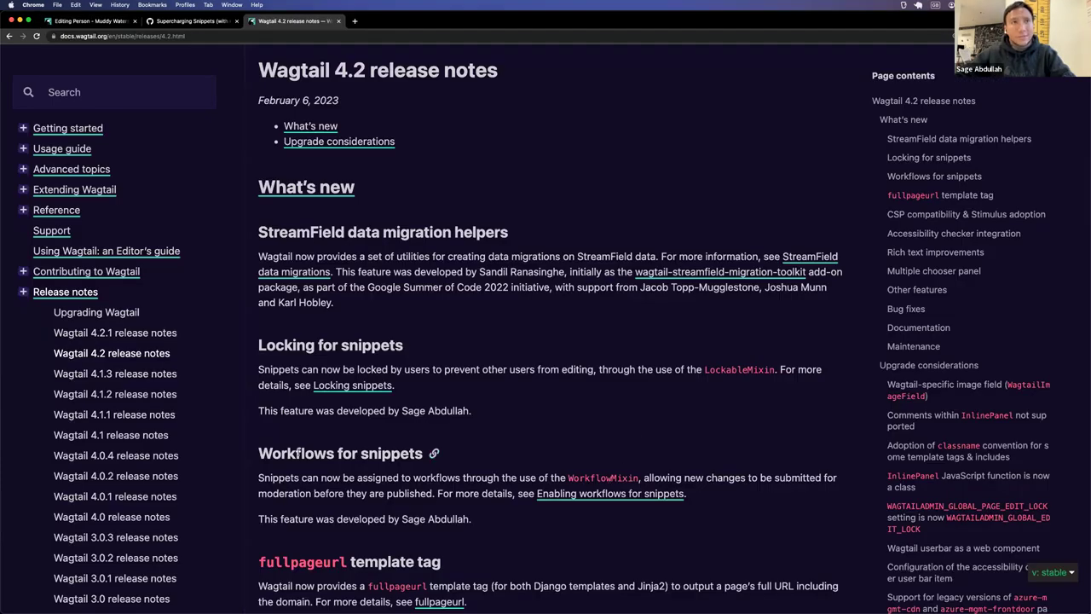
key("alt+Tab")
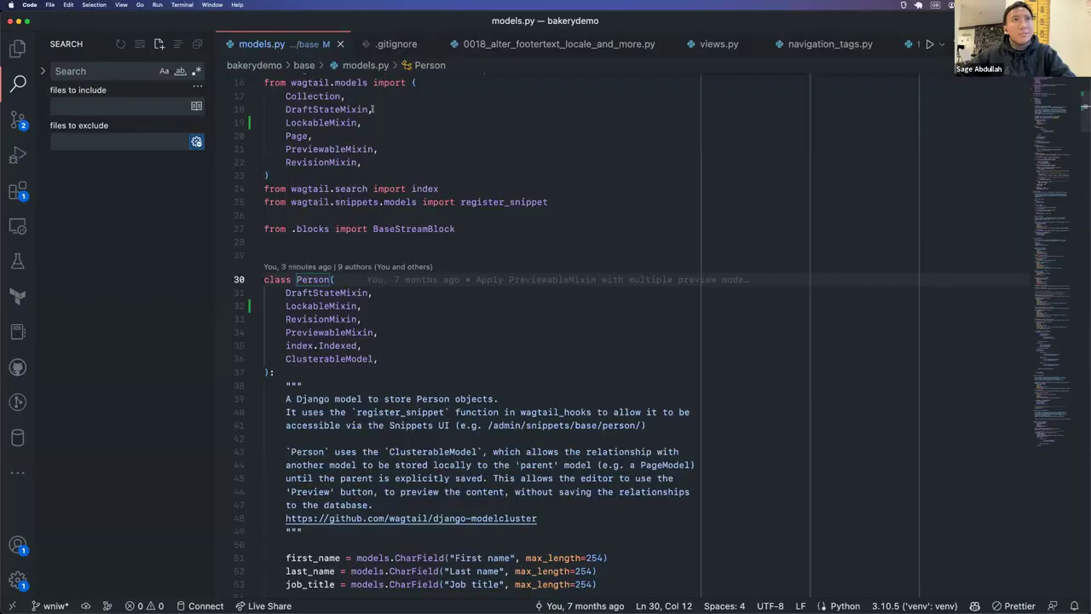
left_click(388, 162)
key("Return")
type("WorkflowMixin,")
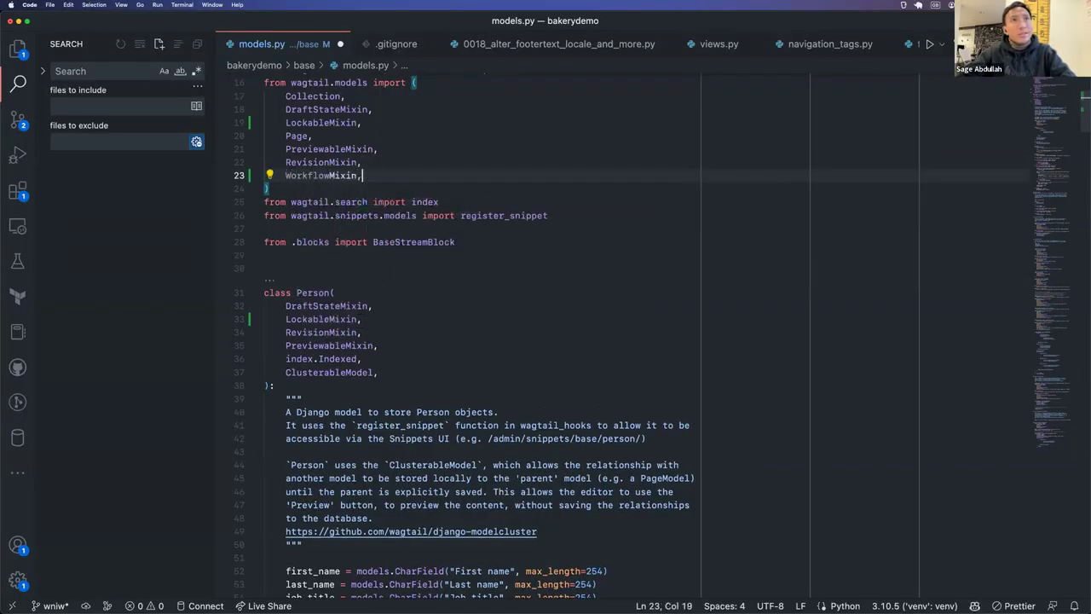
Add WorkflowMixin as the first base class of the Person model and save models.py.
left_click(389, 297)
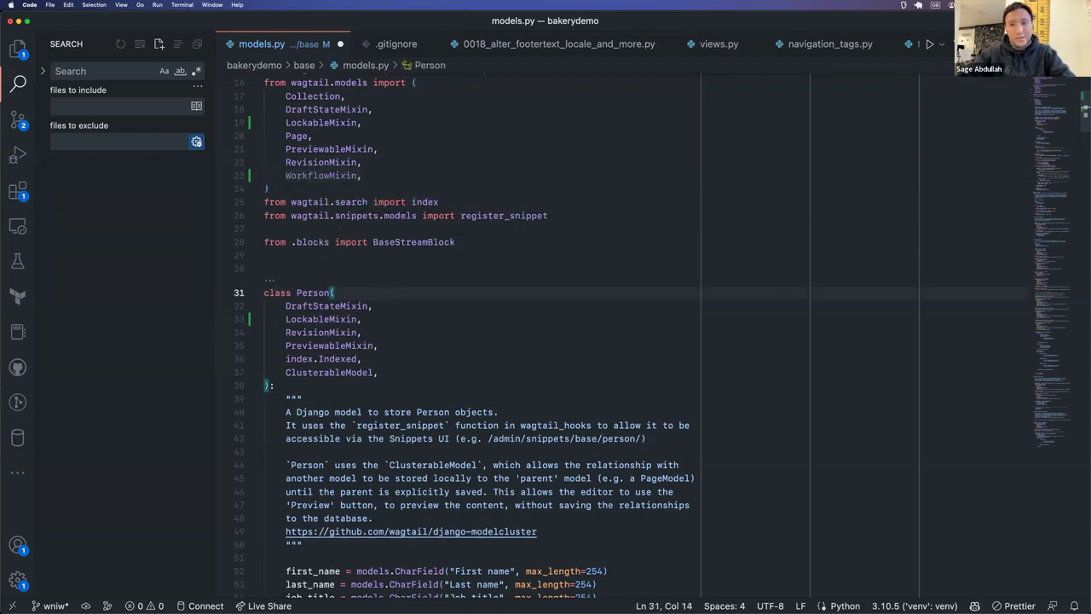
key("Return")
type("WorkflowMixin,")
key("ctrl+s")
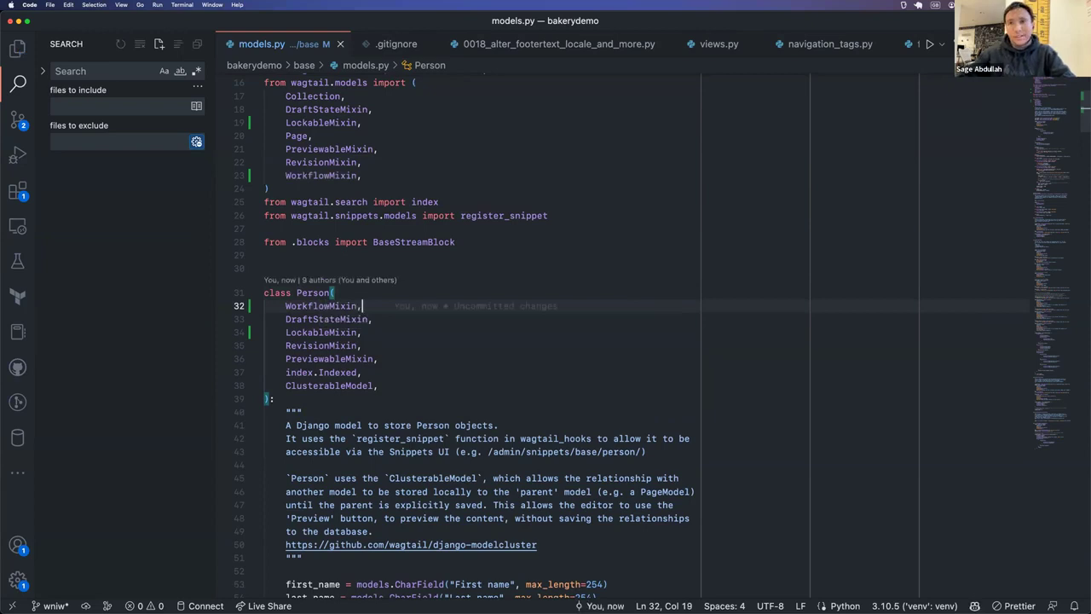
left_click(424, 327)
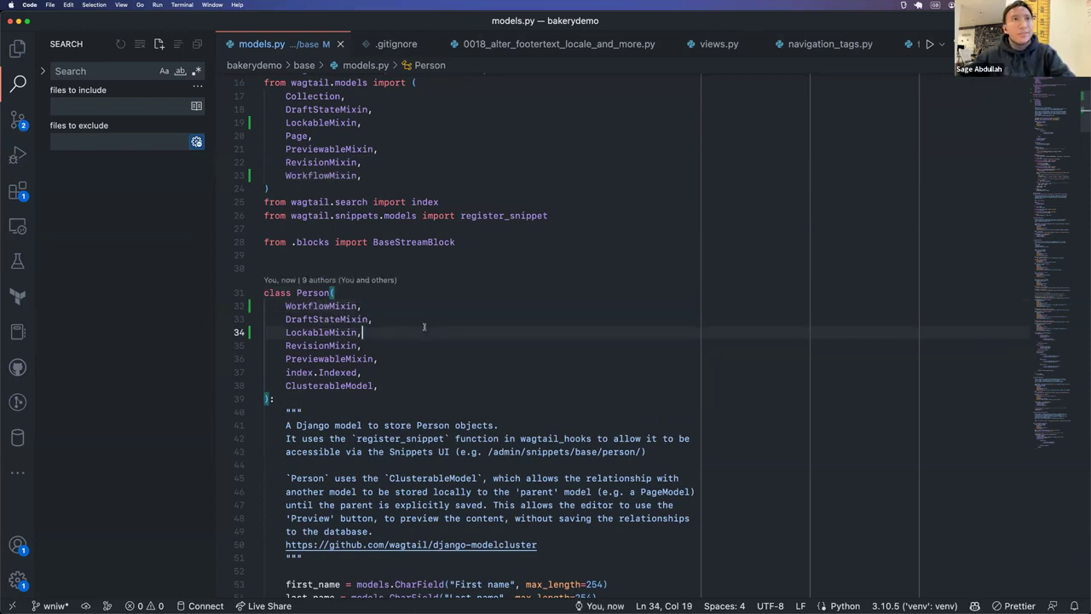
Switch to the admin's session in Chrome, assign the Moderators approval workflow to the Person snippet, and save the workflow.
key("alt+Tab")
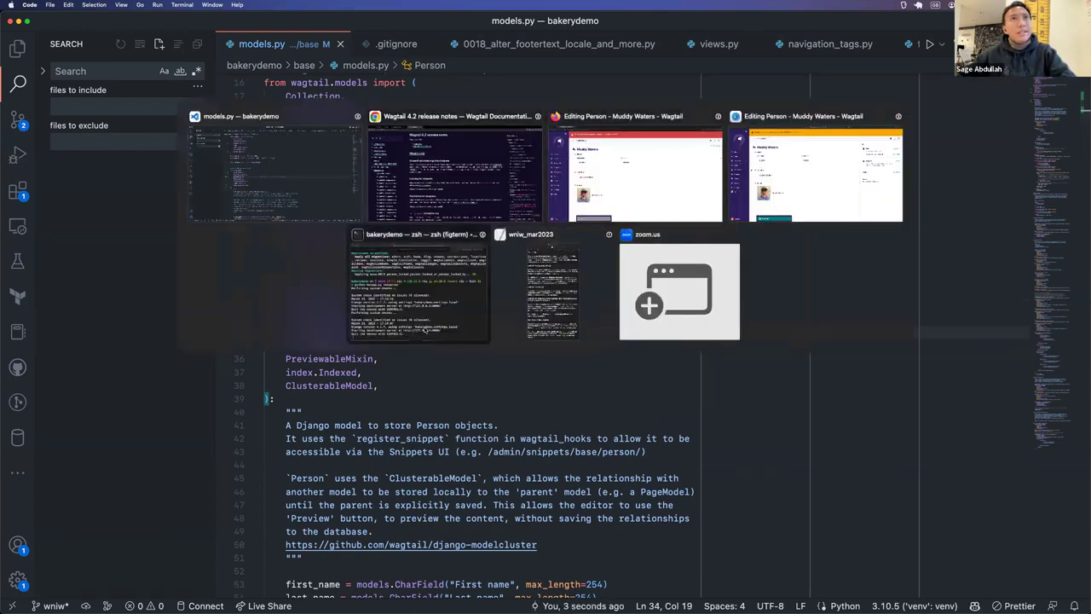
key("alt+Tab")
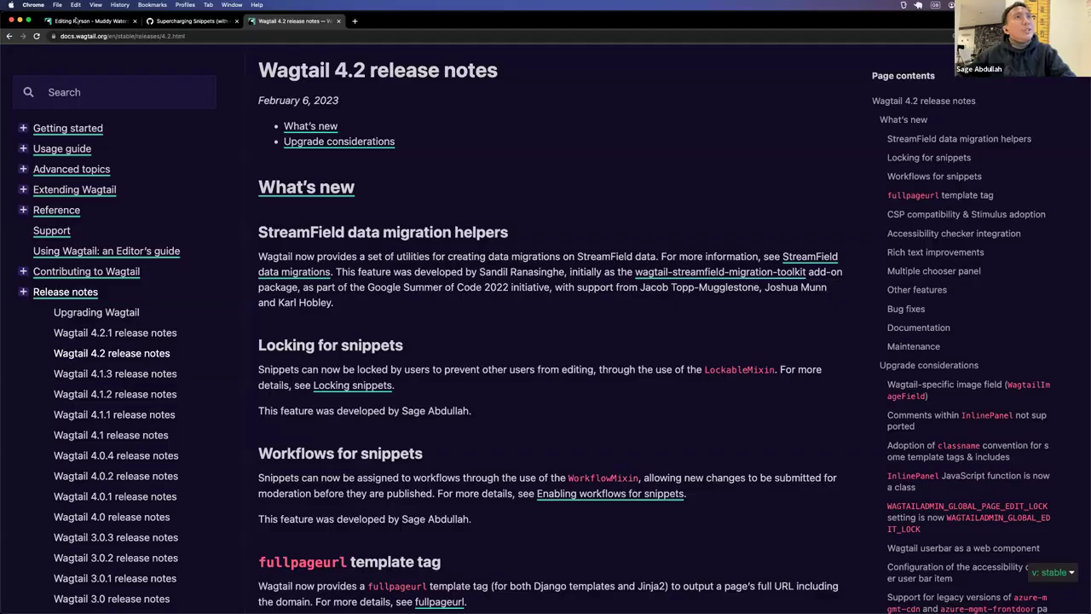
left_click(77, 21)
left_click(87, 442)
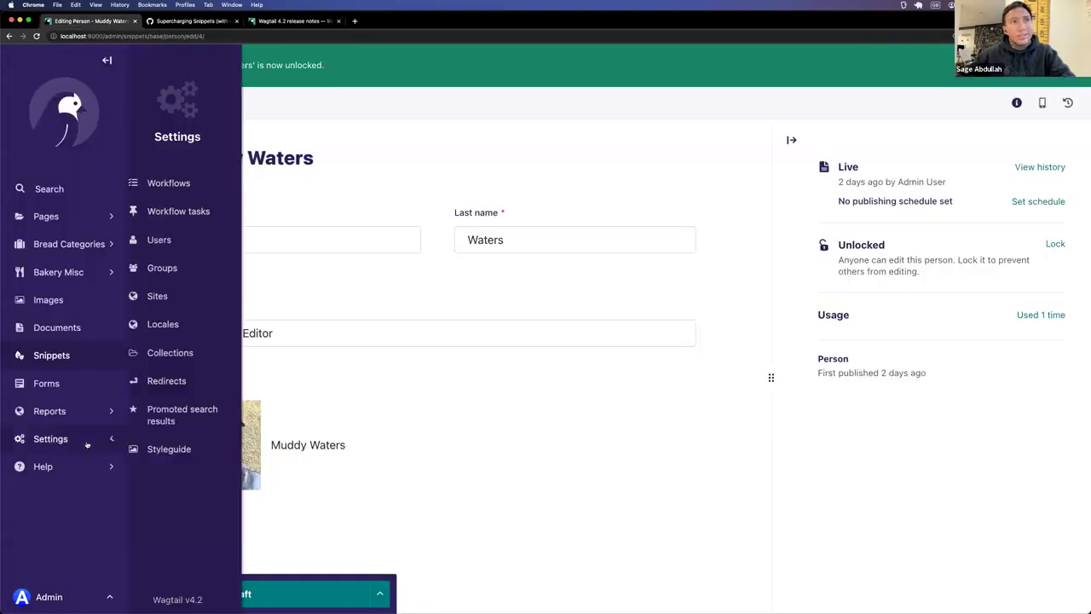
left_click(195, 184)
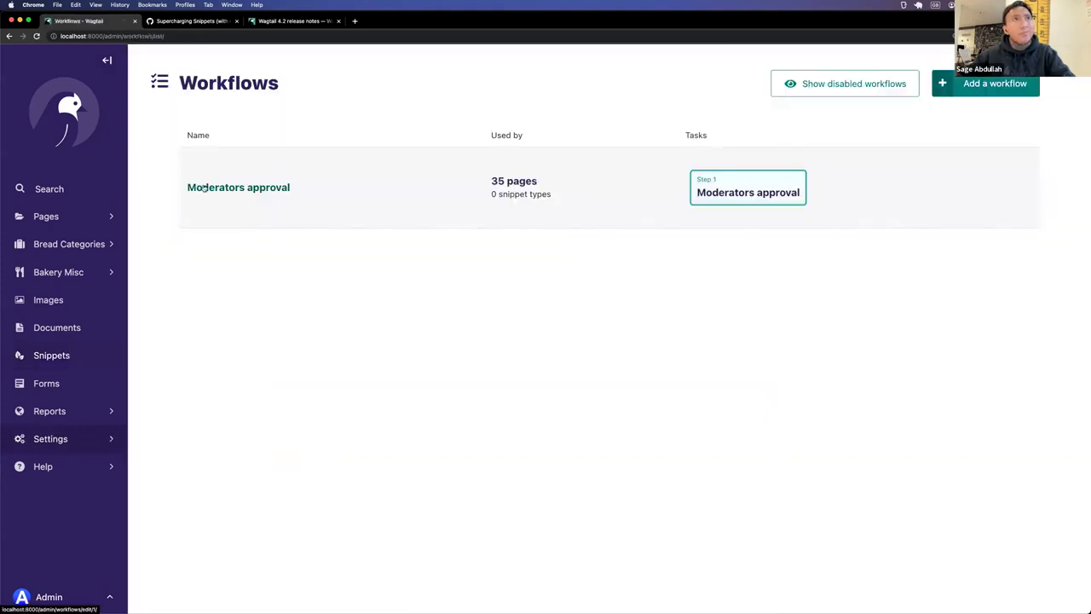
left_click(251, 192)
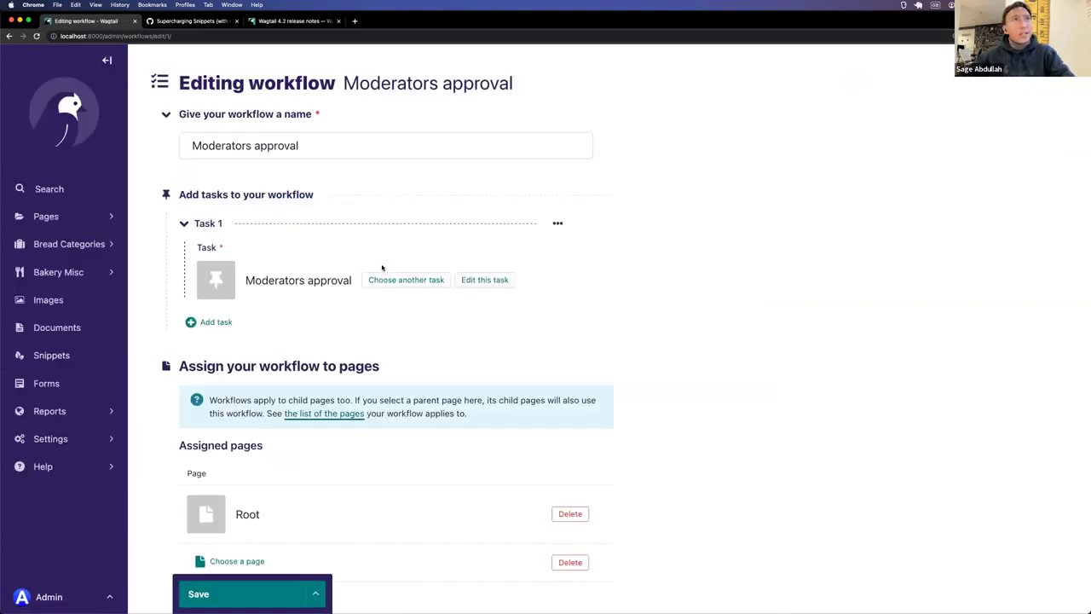
scroll(566, 329, "down", 3)
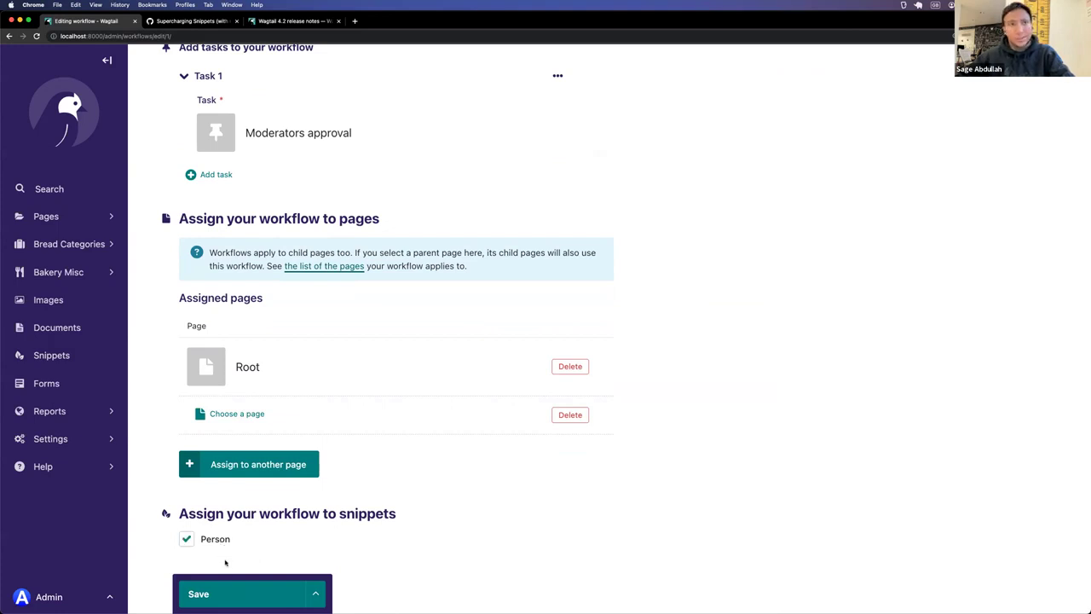
left_click(234, 591)
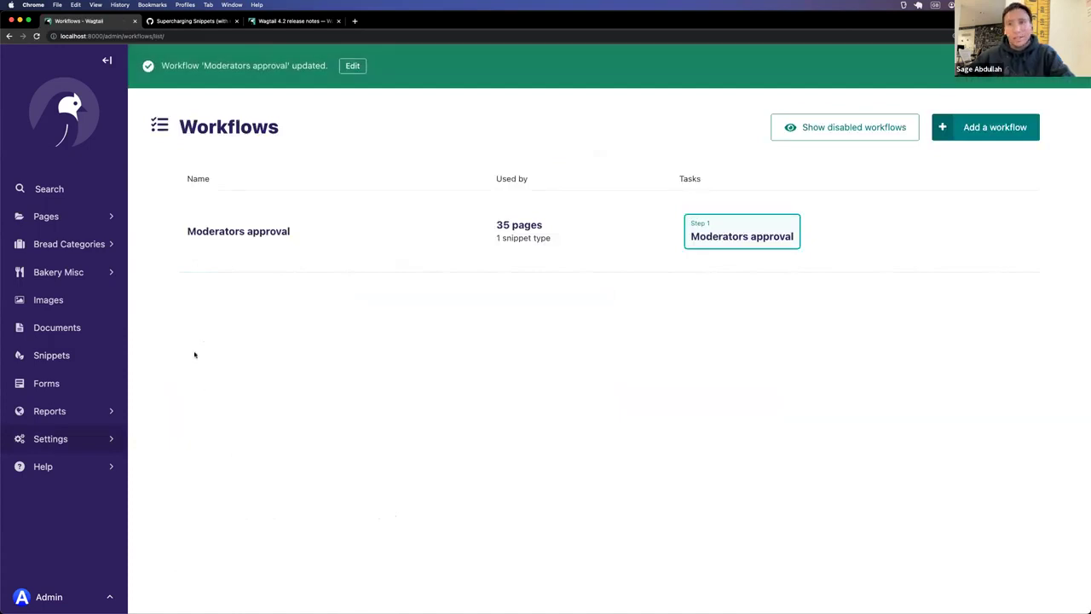
Switch to the editor's session in Firefox and reload the person's edit view.
key("alt+Tab")
key("alt+Tab")
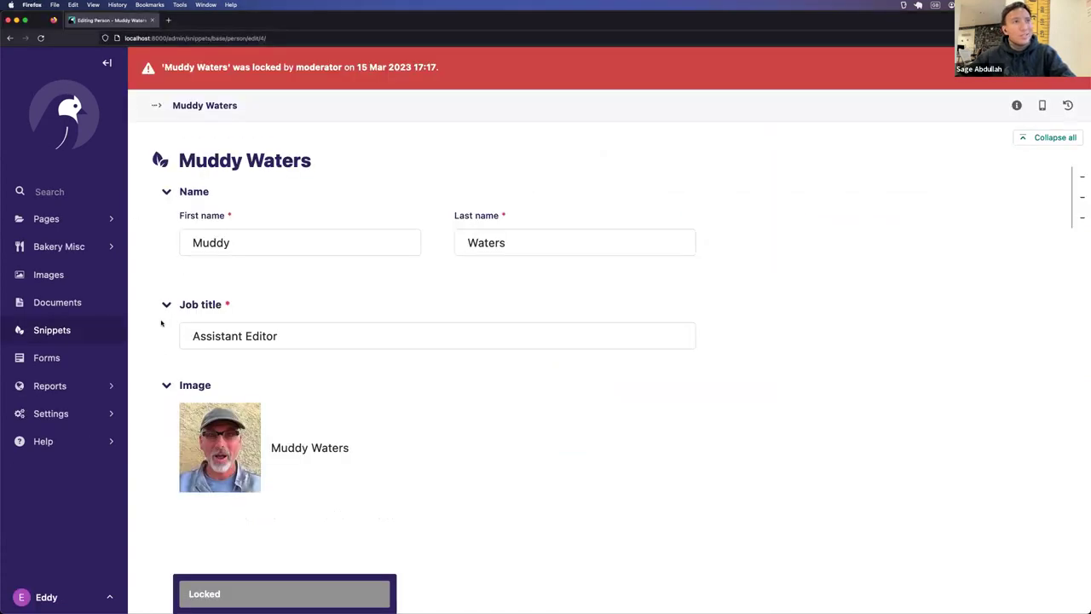
left_click(40, 37)
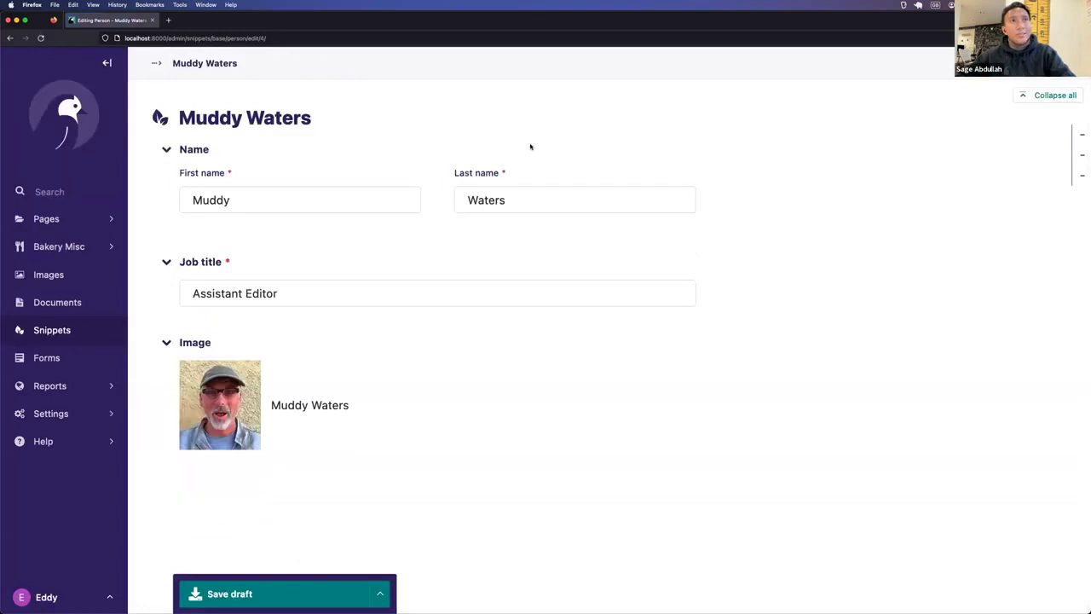
Replace the person's last name with a new one and submit the change to Moderators approval.
left_click(537, 201)
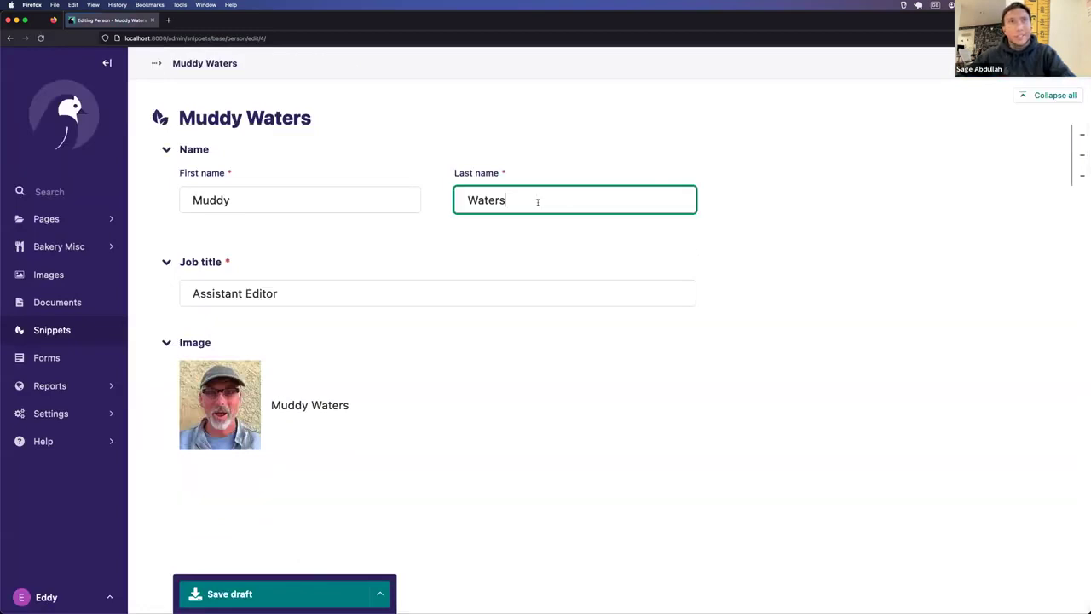
key("super+a")
type("Gimlo")
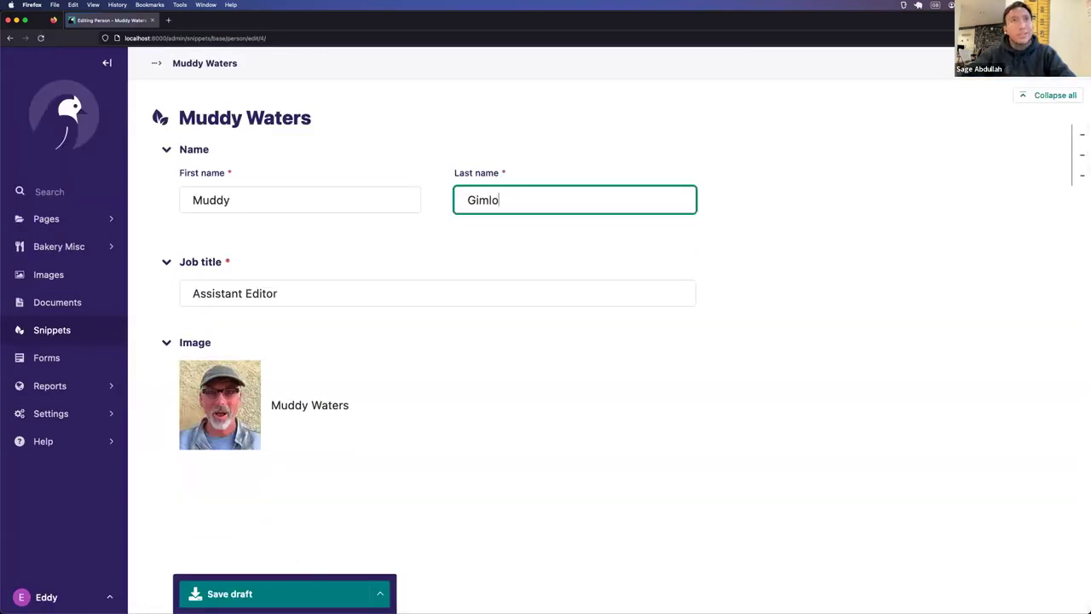
key("BackSpace")
key("BackSpace")
key("BackSpace")
type("lmour")
mouse_move(488, 398)
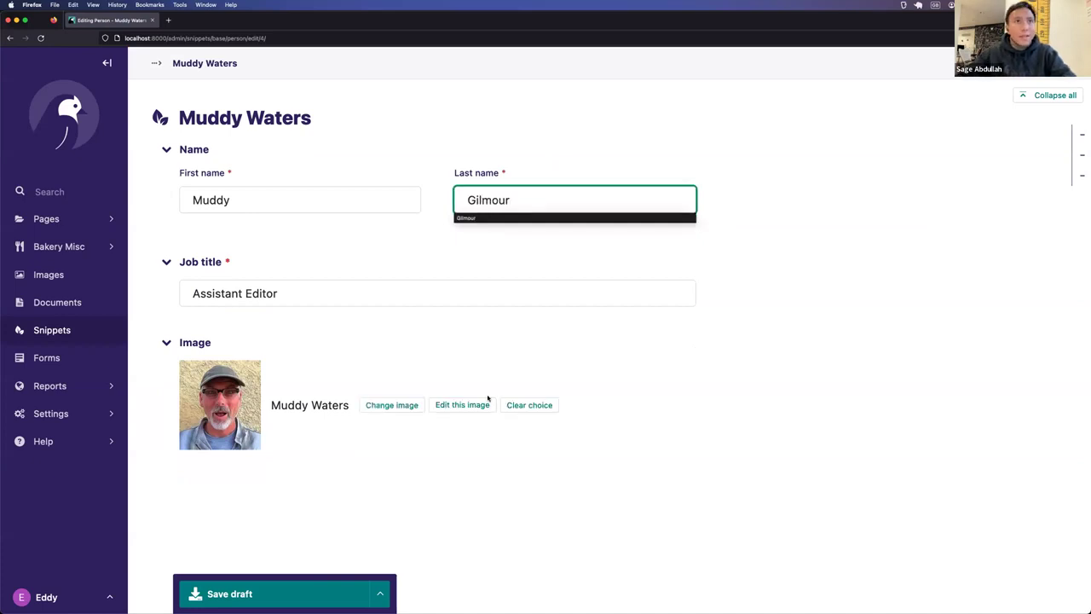
left_click(381, 593)
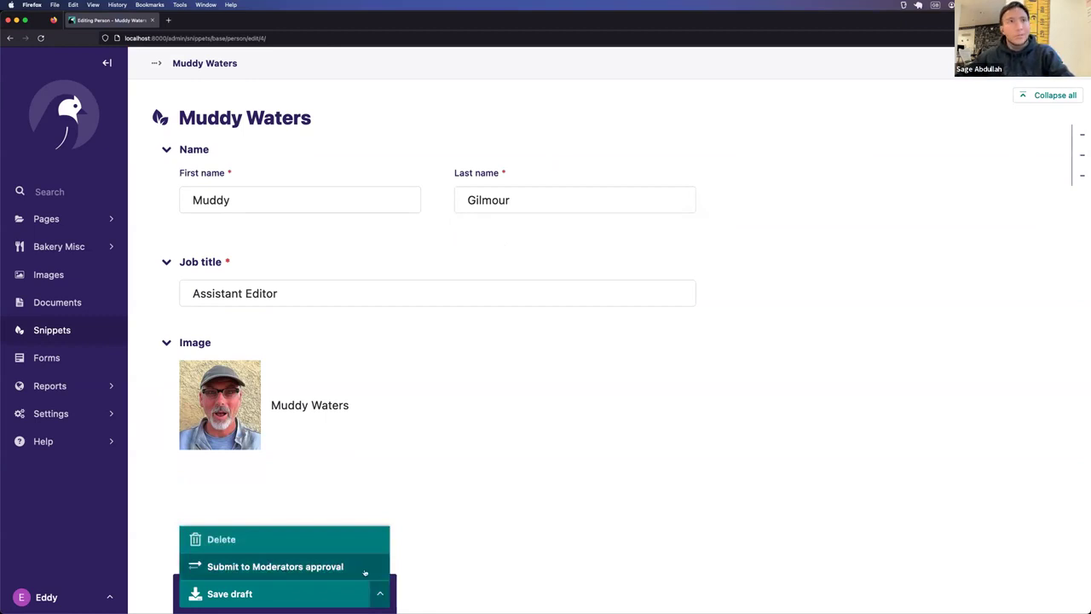
left_click(350, 573)
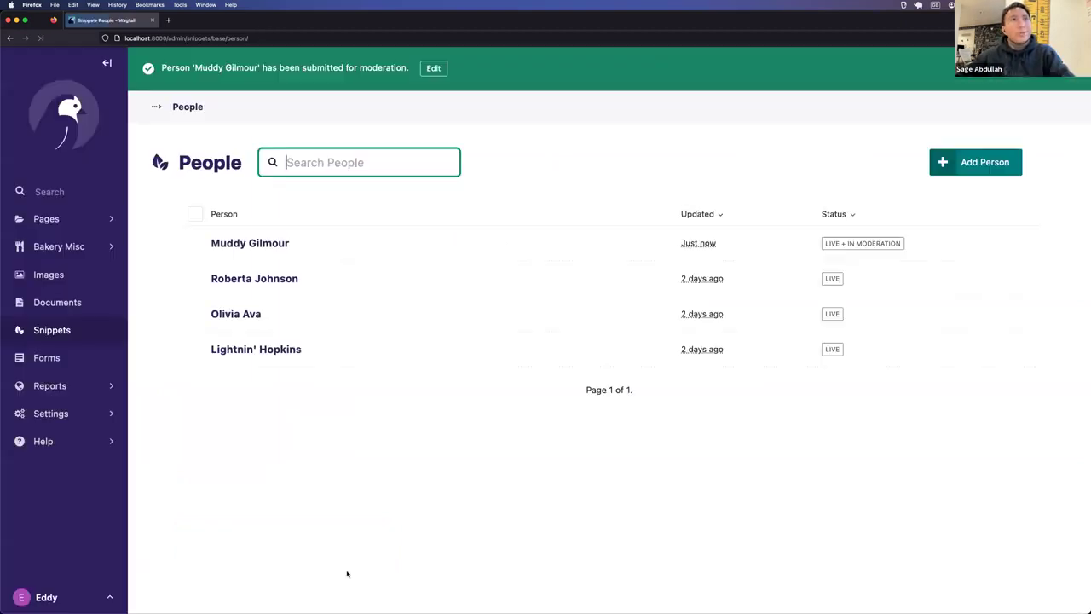
Reopen the submitted person and examine its status information and Moderators approval workflow details.
left_click(438, 69)
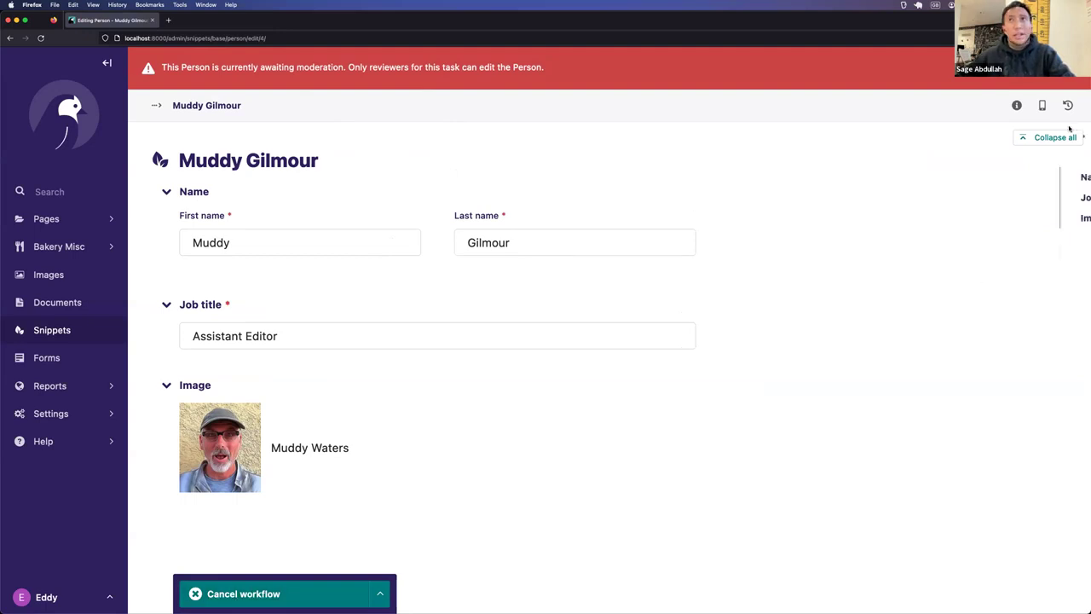
left_click(1017, 105)
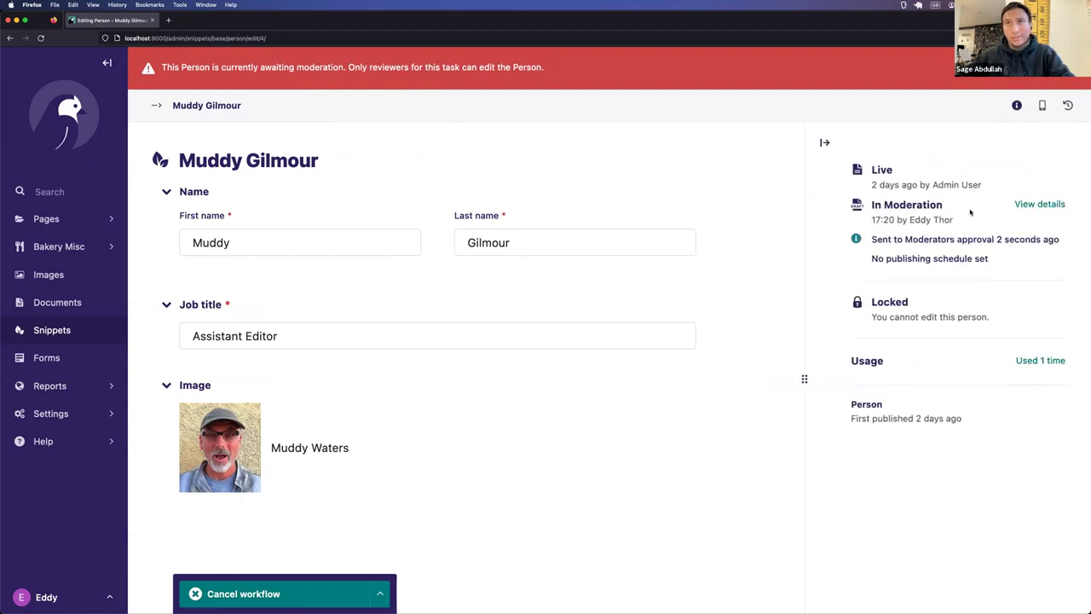
left_click(1049, 206)
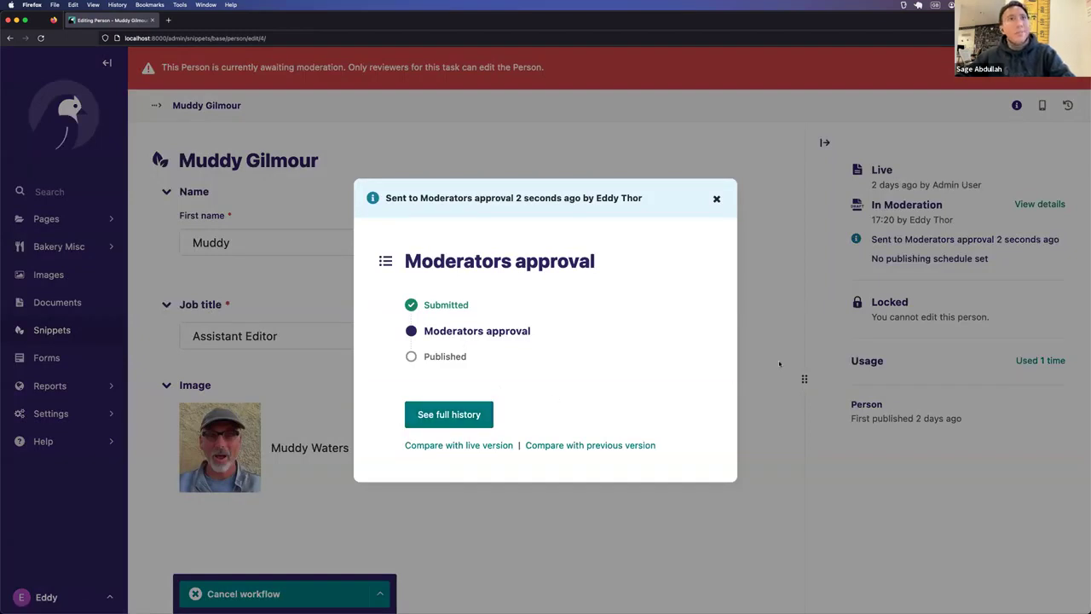
left_click(779, 364)
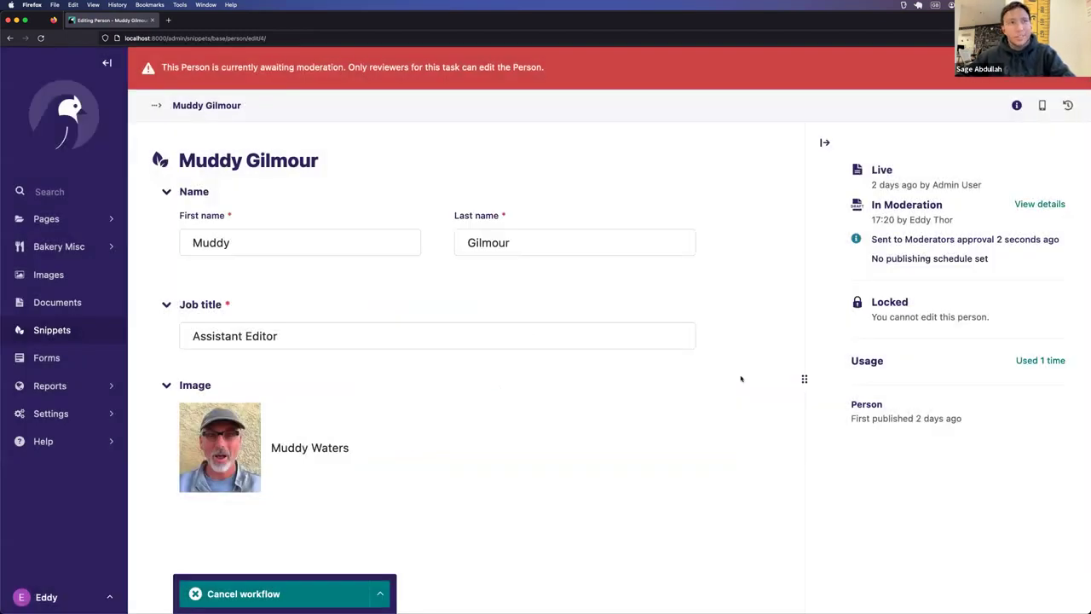
Switch to the moderator's session in Safari, reload the person, and review the moderation actions available for it.
key("alt+Tab")
key("alt+Tab")
key("alt+Tab")
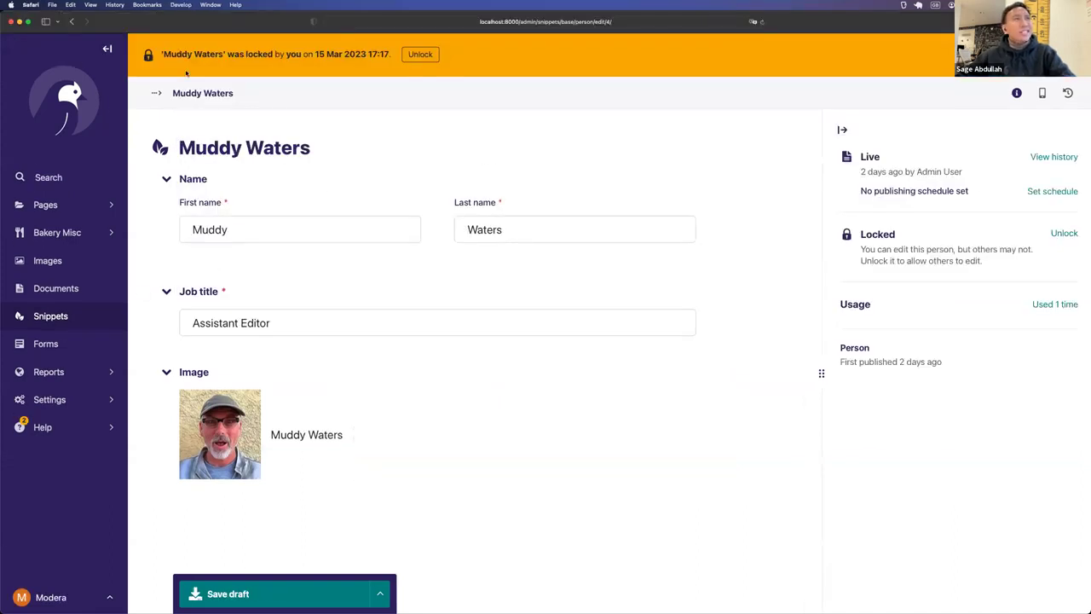
key("super+r")
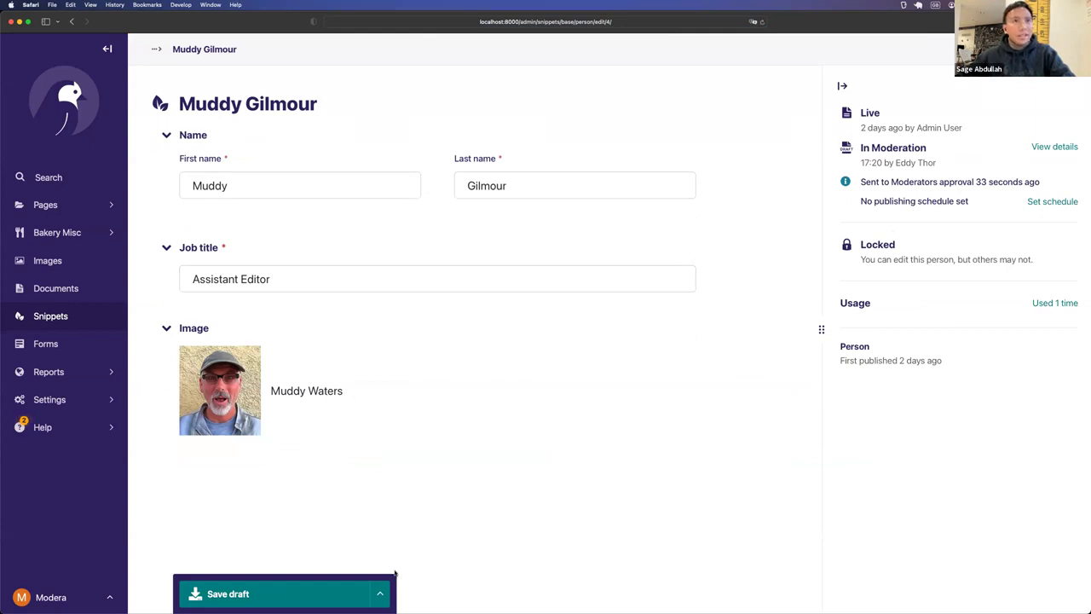
left_click(379, 593)
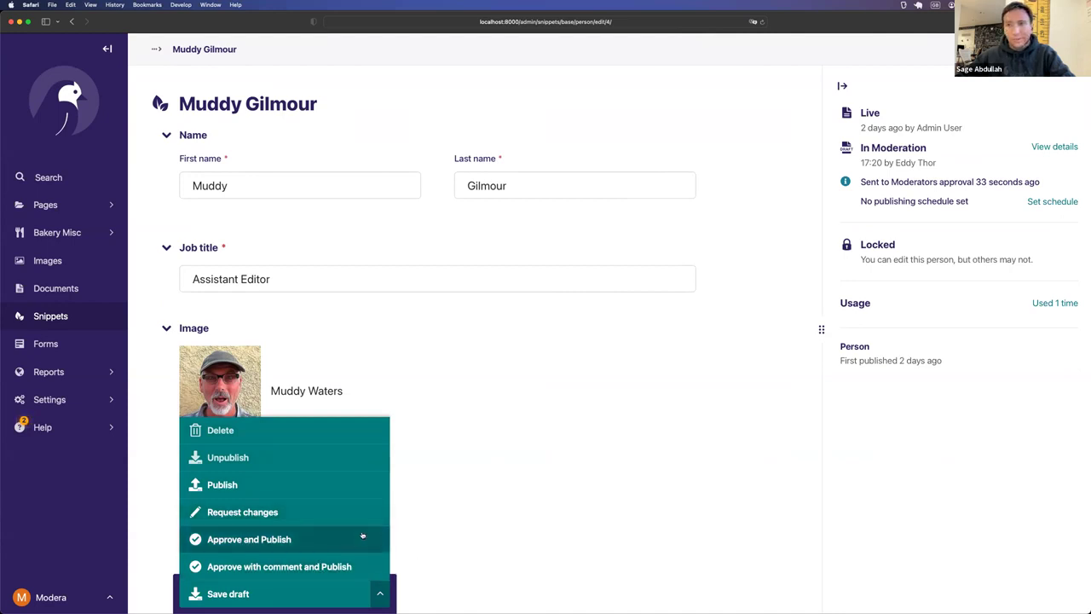
left_click(425, 552)
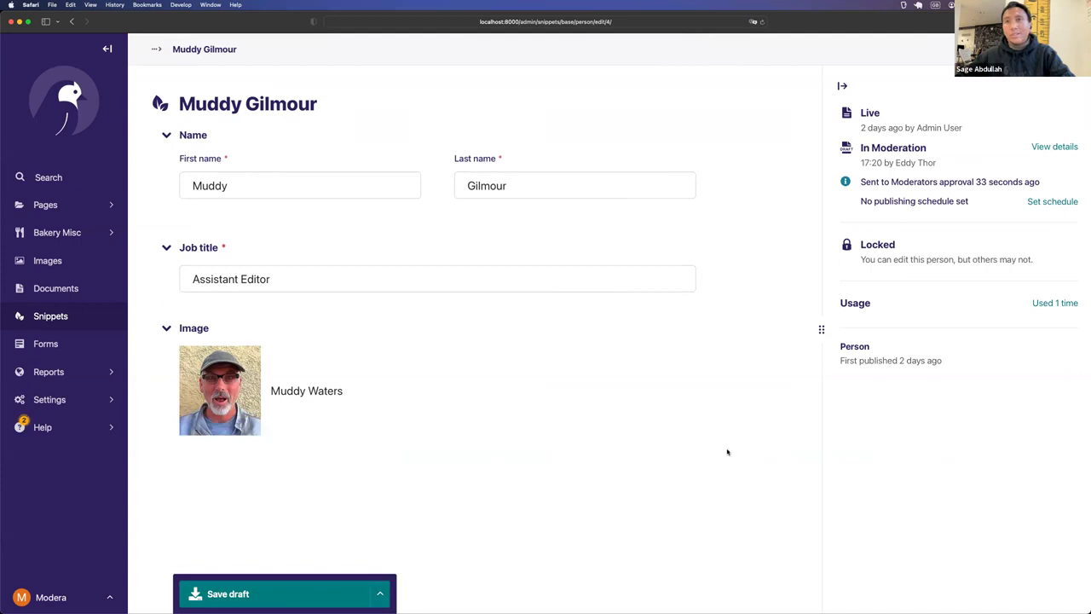
Open the person's usage listing in a new browser tab.
right_click(1042, 305)
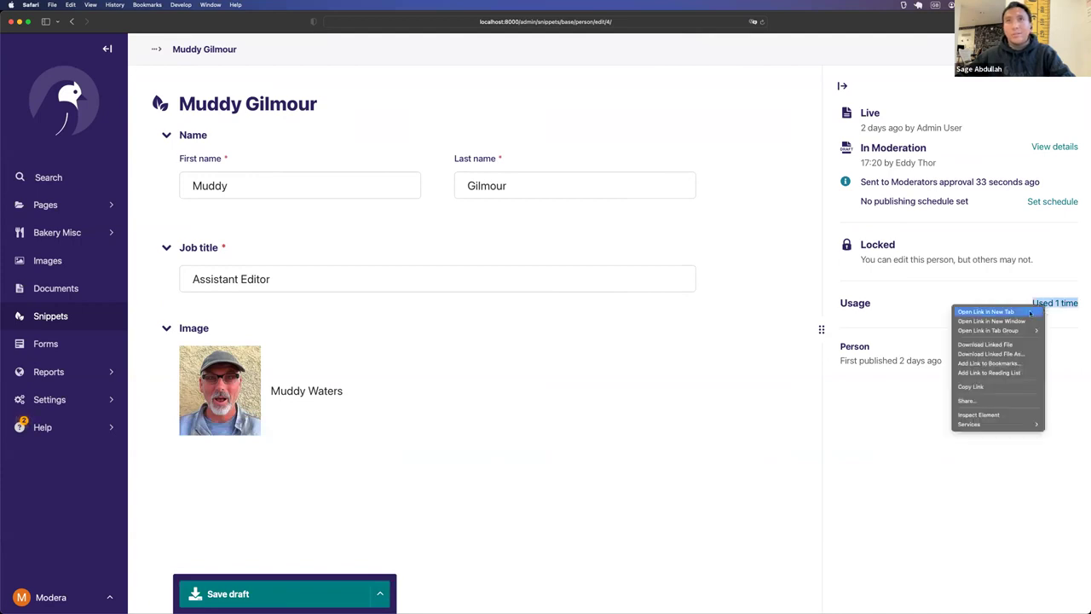
left_click(986, 312)
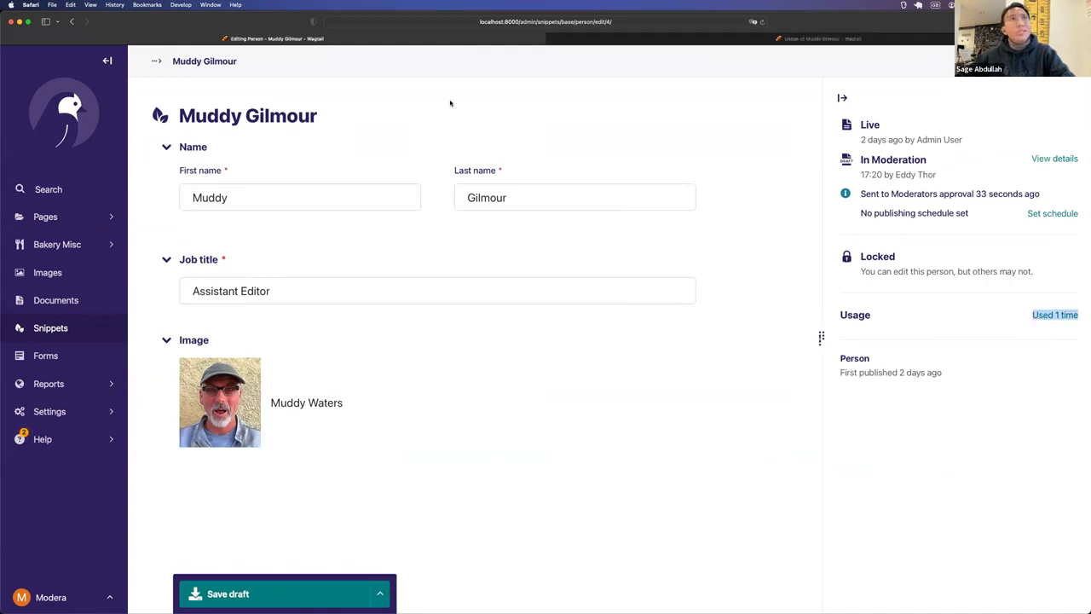
Open the Mincemeat Tart recipe from the person's usage listing and view the author credit on its live page.
left_click(790, 37)
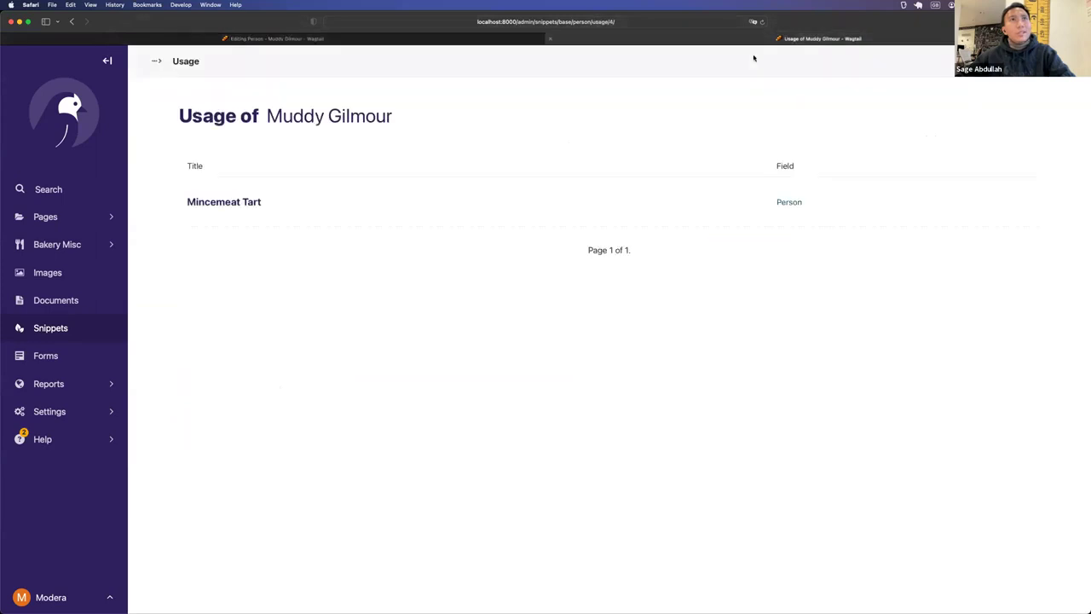
left_click(229, 208)
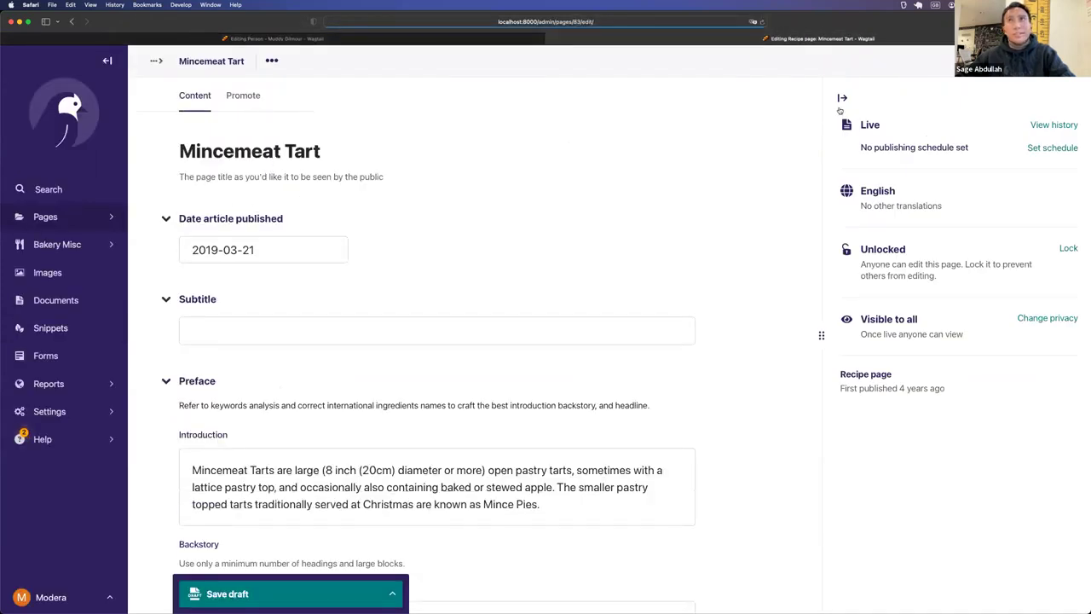
left_click(1057, 59)
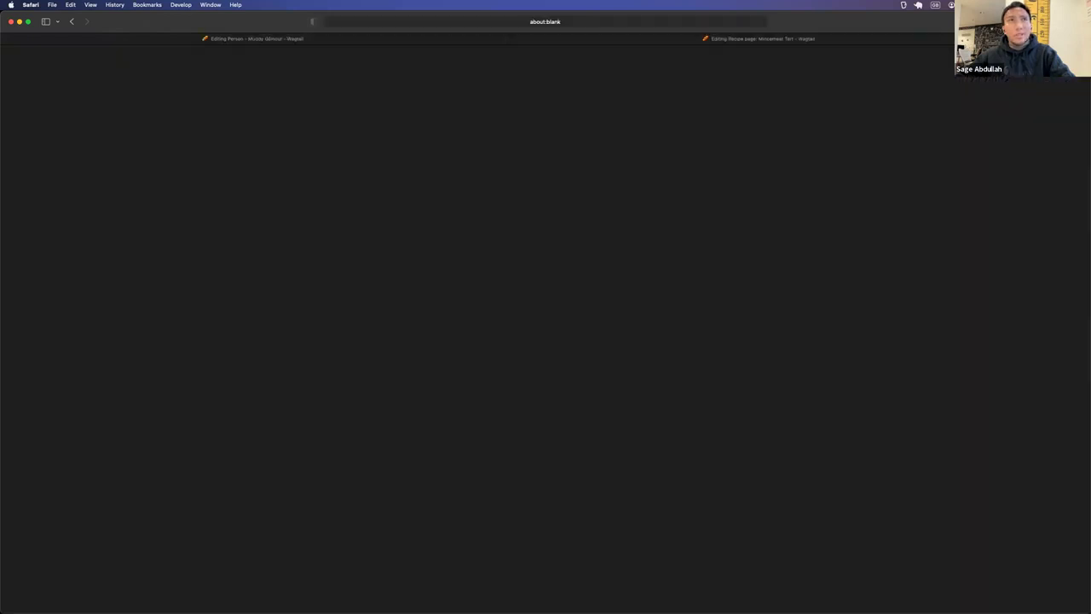
scroll(368, 381, "down", 5)
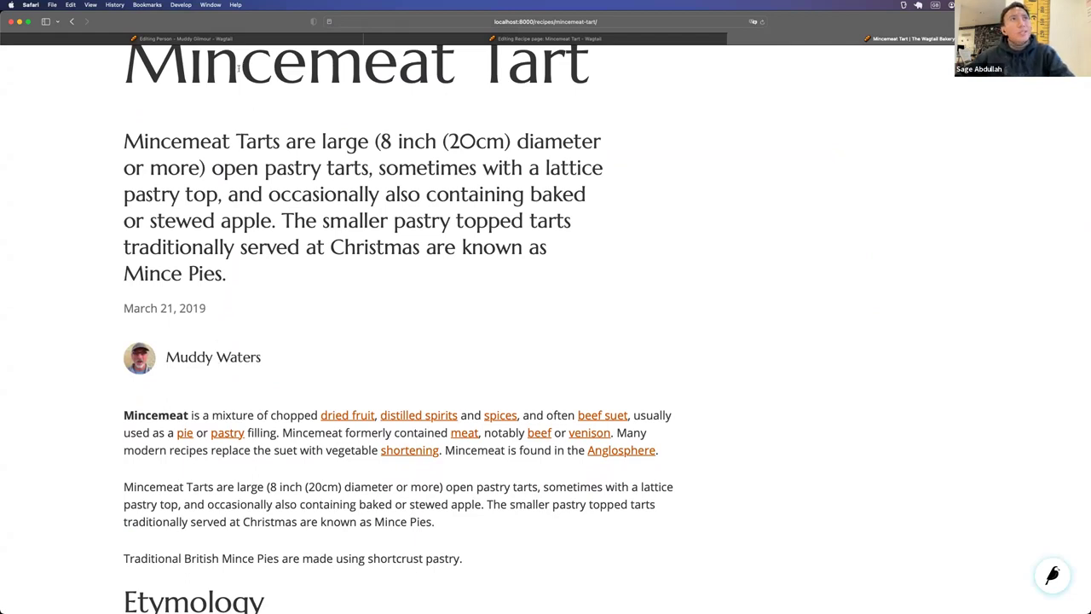
Approve and publish the person's submitted change as moderator, and check the person's status information.
left_click(221, 40)
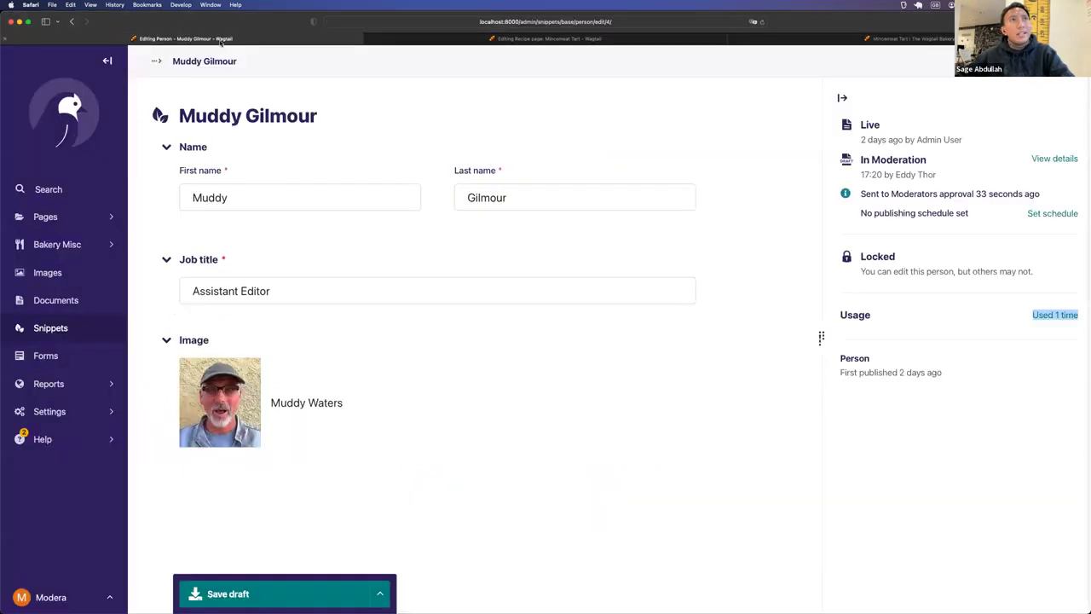
left_click(380, 594)
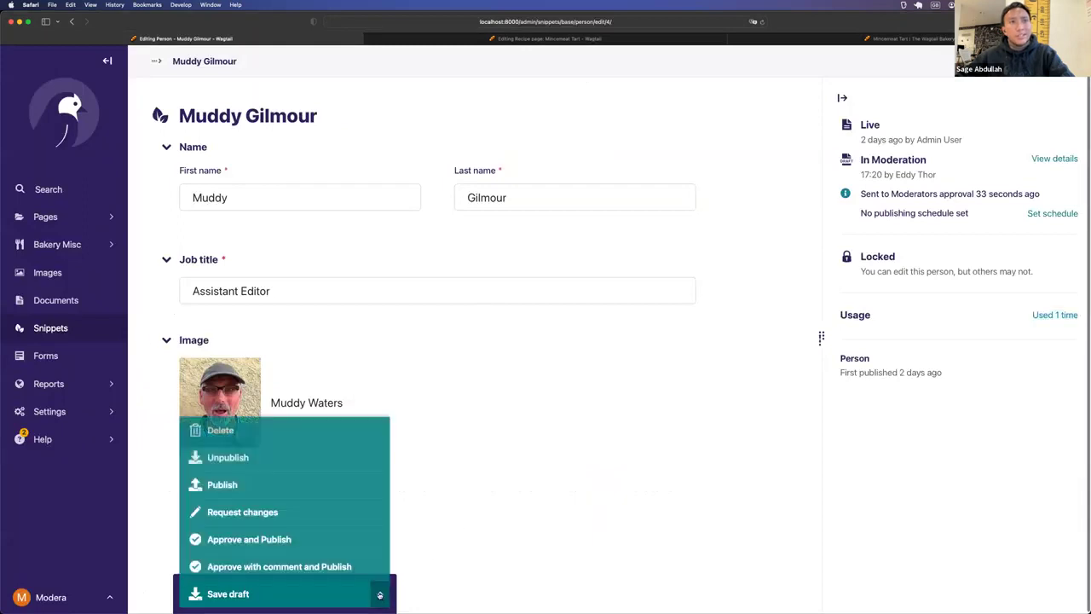
left_click(302, 548)
left_click(312, 66)
double_click(865, 124)
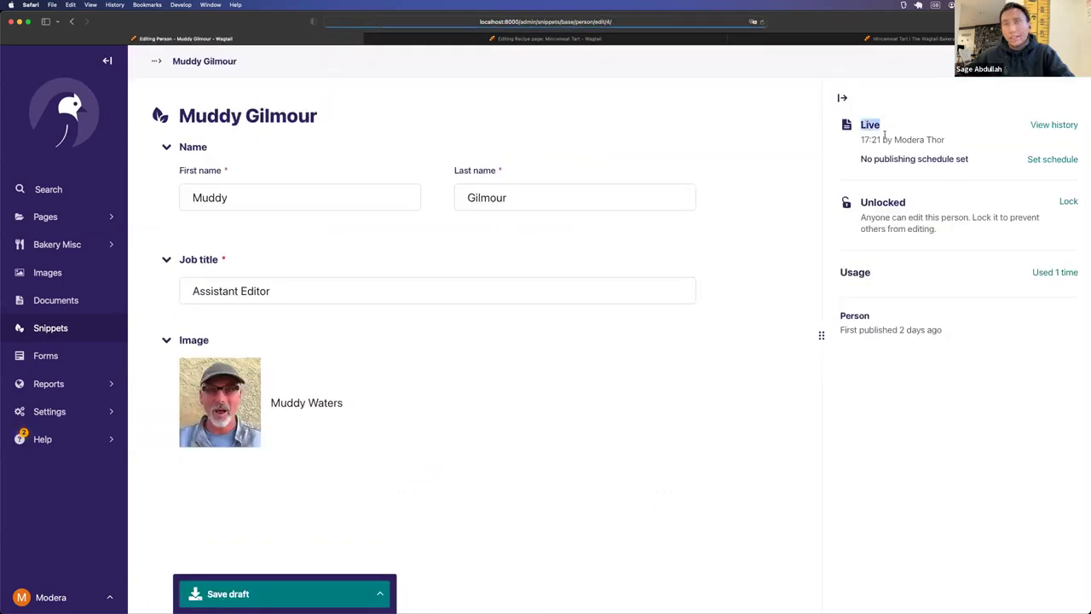
Reload the live Mincemeat Tart page and check the author name shown under the date.
left_click(849, 40)
key("super+r")
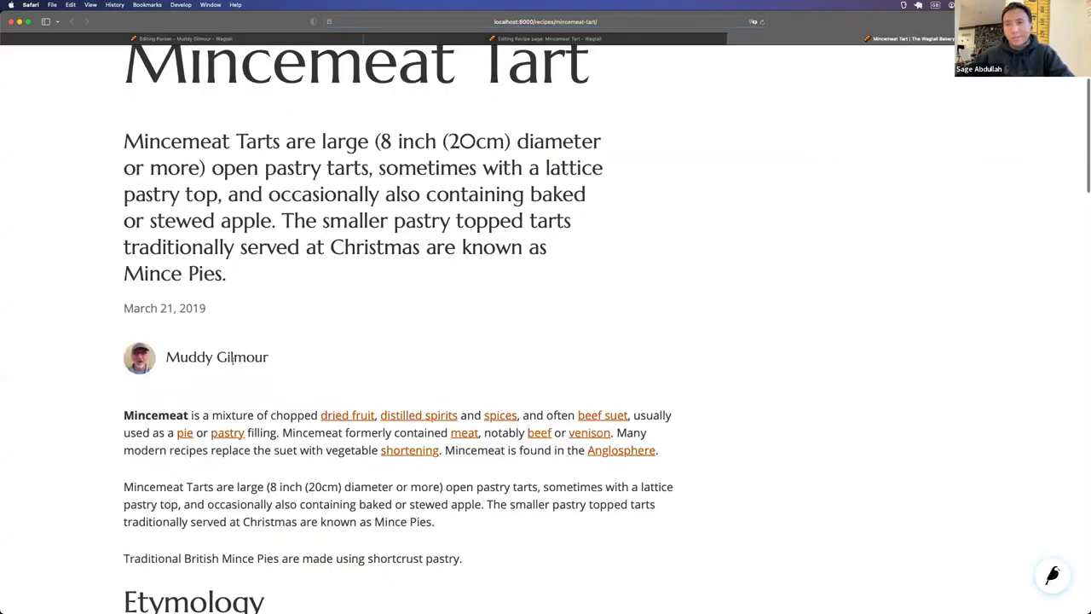
scroll(239, 360, "up", 3)
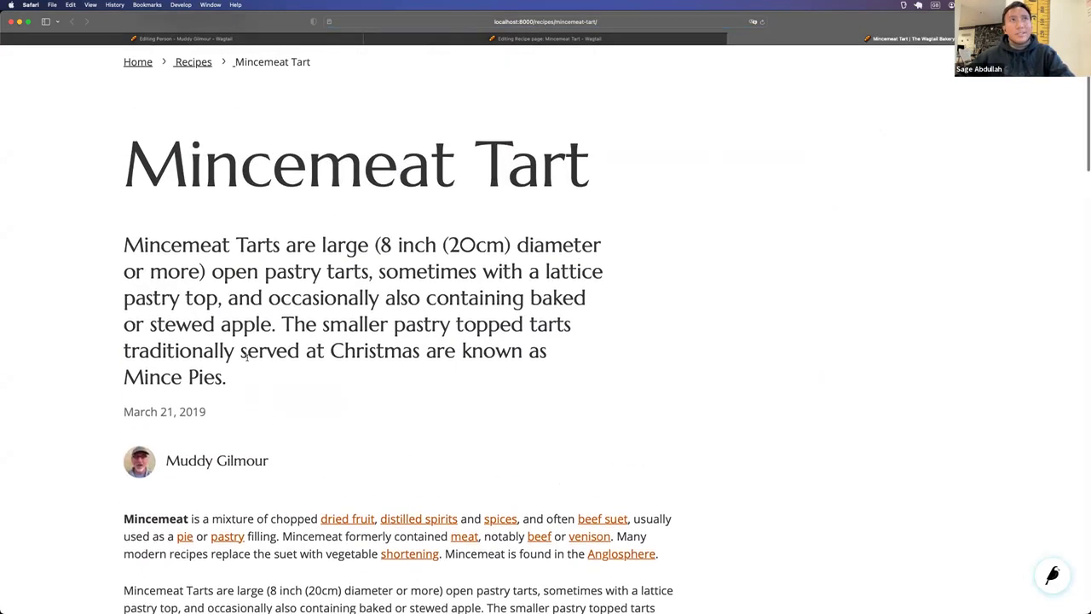
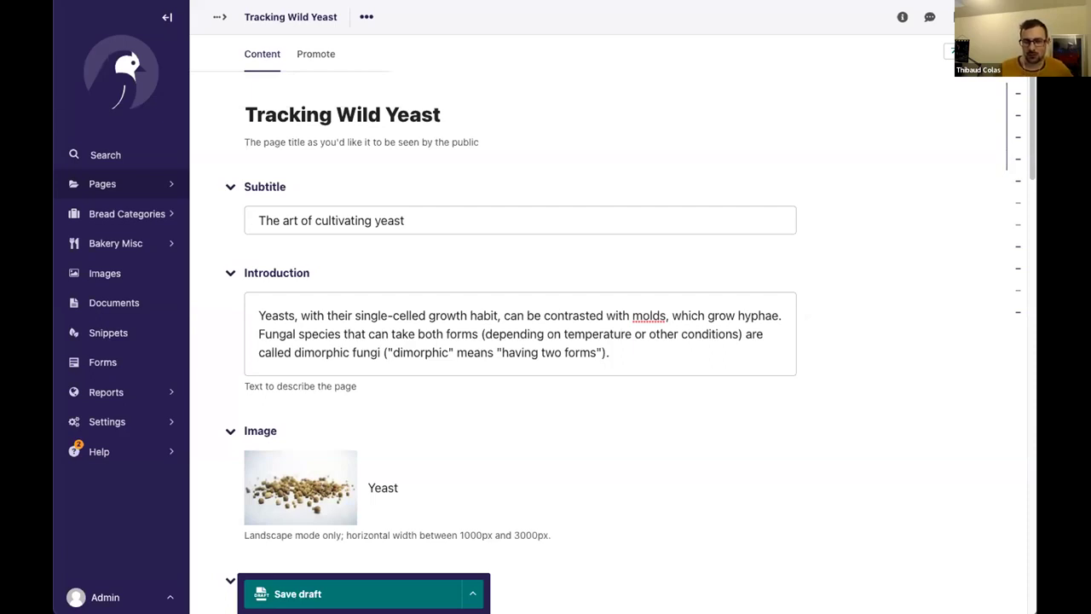
Compare the Tracking Wild Yeast page editor with the same page in the Wagtail 2.16 editor.
key("ctrl+Tab")
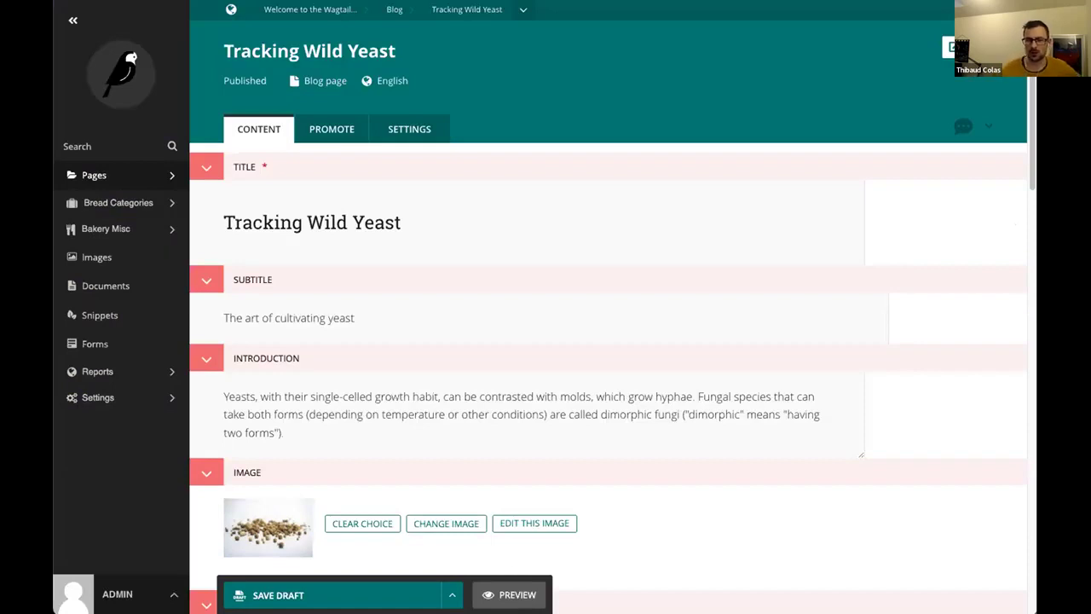
key("ctrl+shift+Tab")
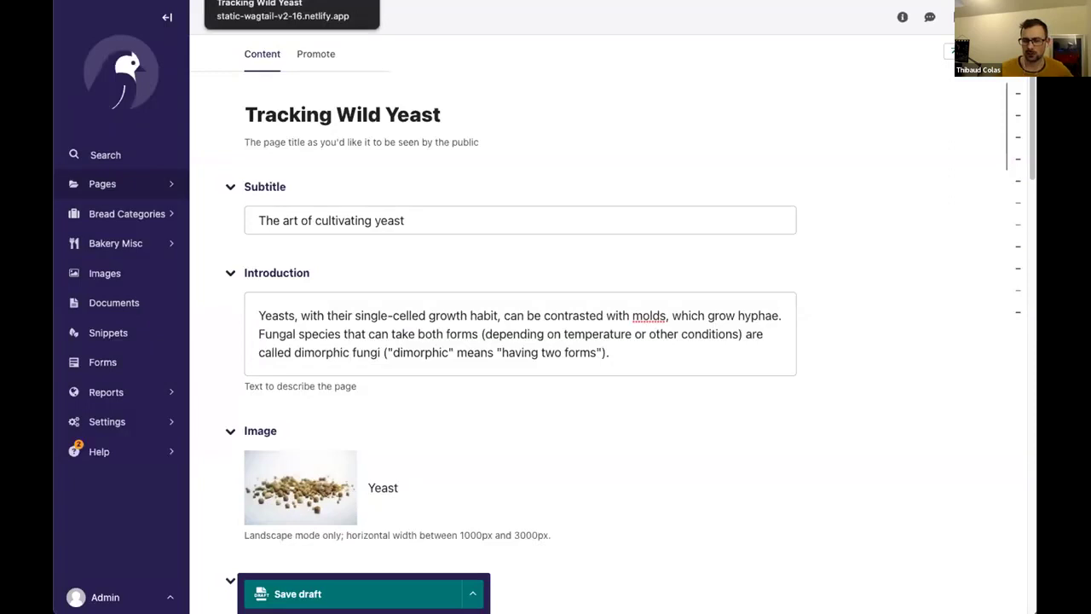
key("ctrl+Tab")
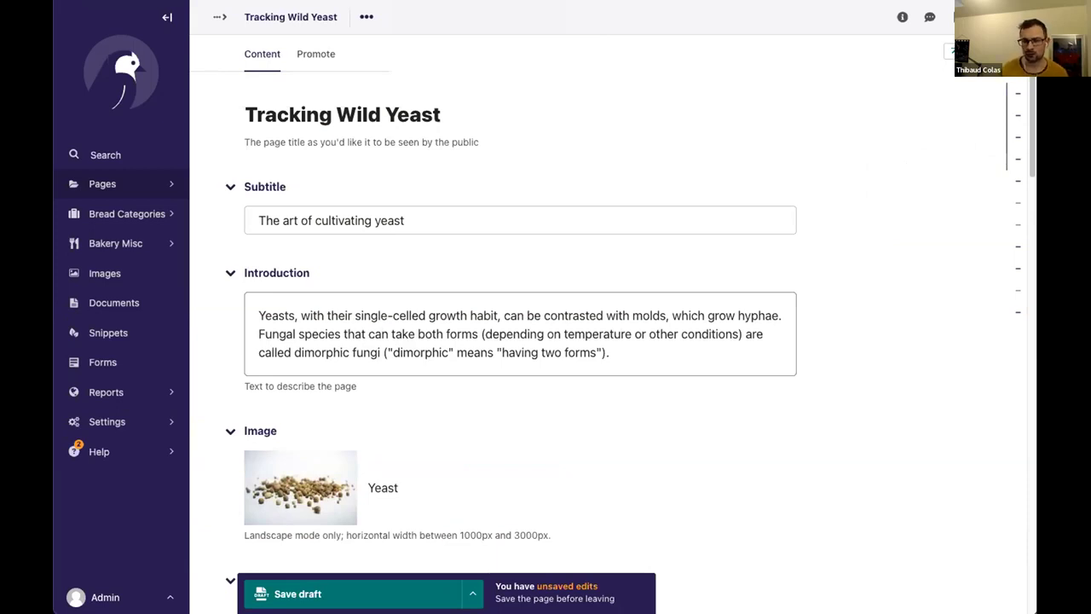
View the Tracking Wild Yeast page's status and mobile preview, try a wider and narrower preview panel, and close it.
left_click(900, 18)
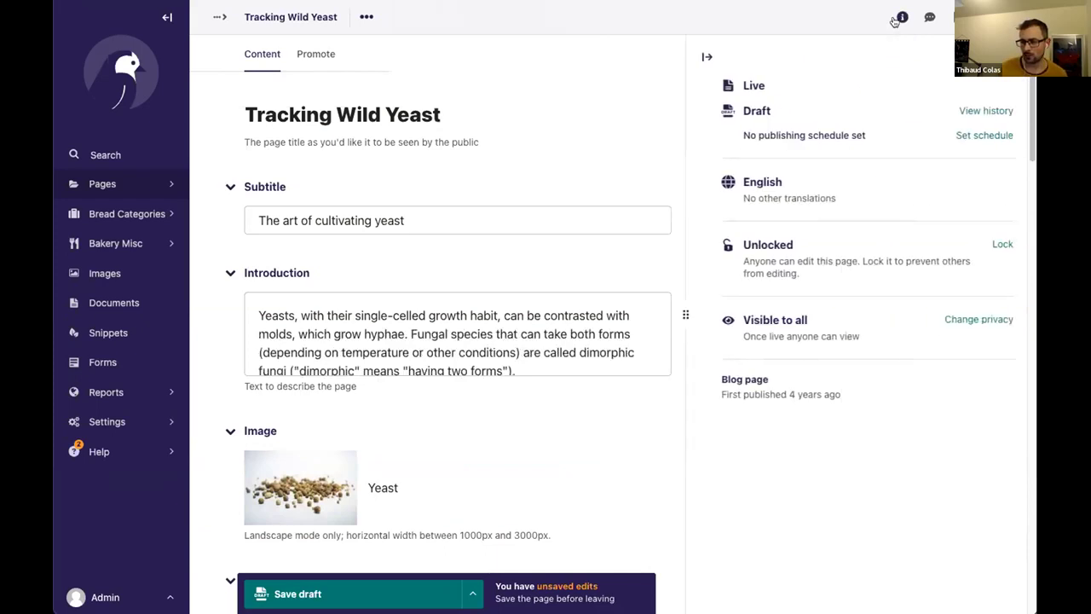
left_click(952, 18)
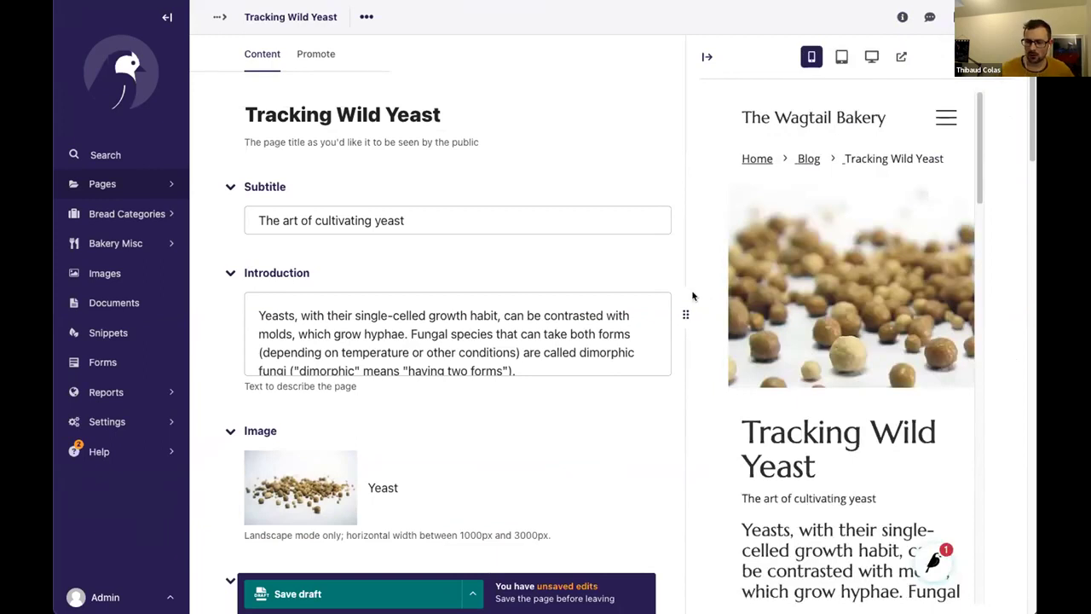
left_click_drag(686, 300, 517, 338)
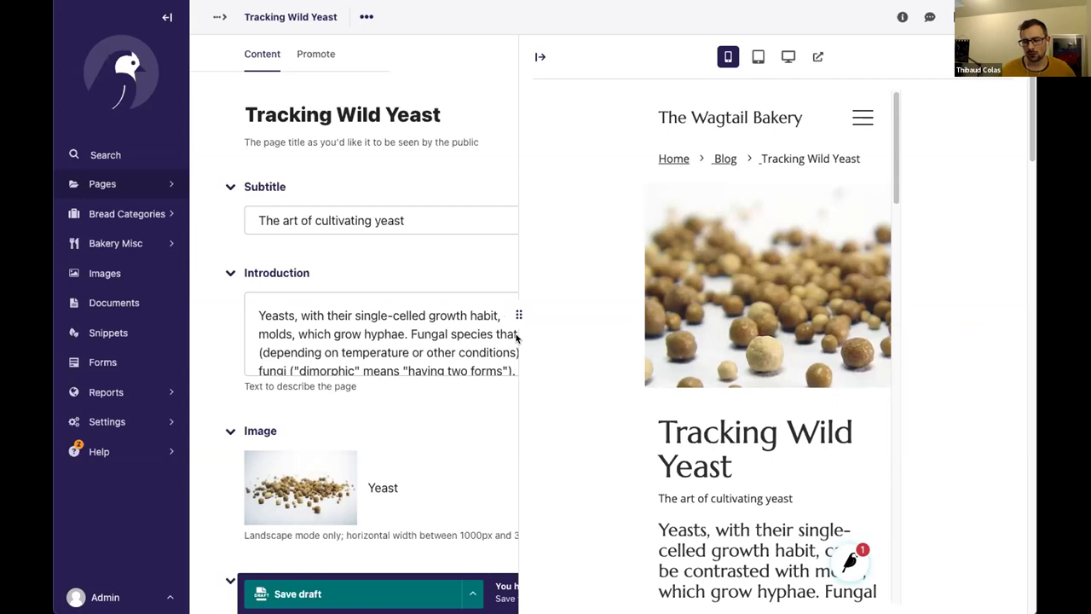
left_click_drag(518, 314, 673, 307)
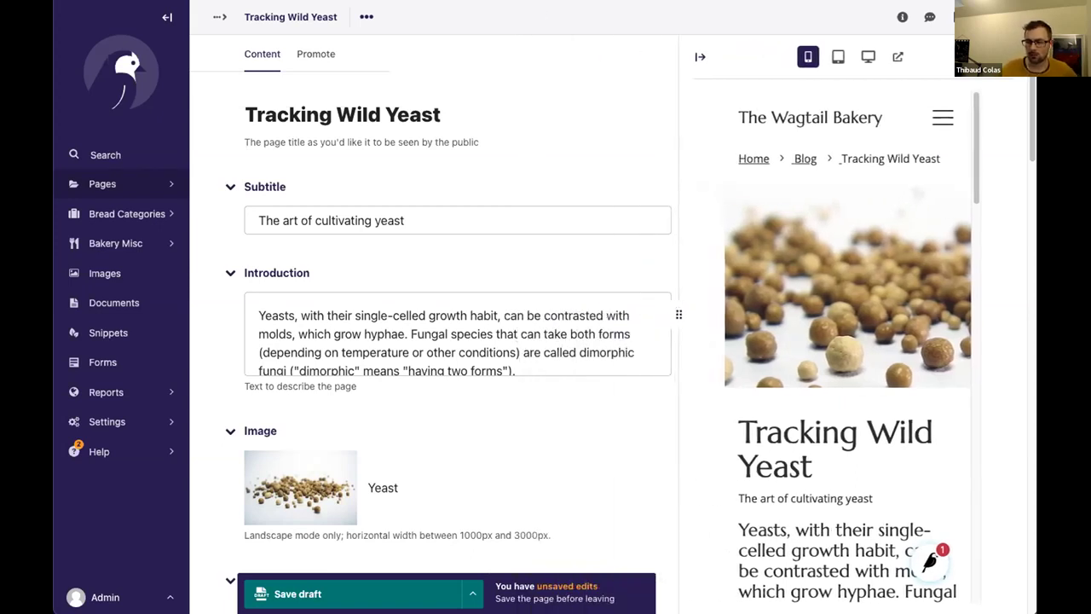
left_click(570, 0)
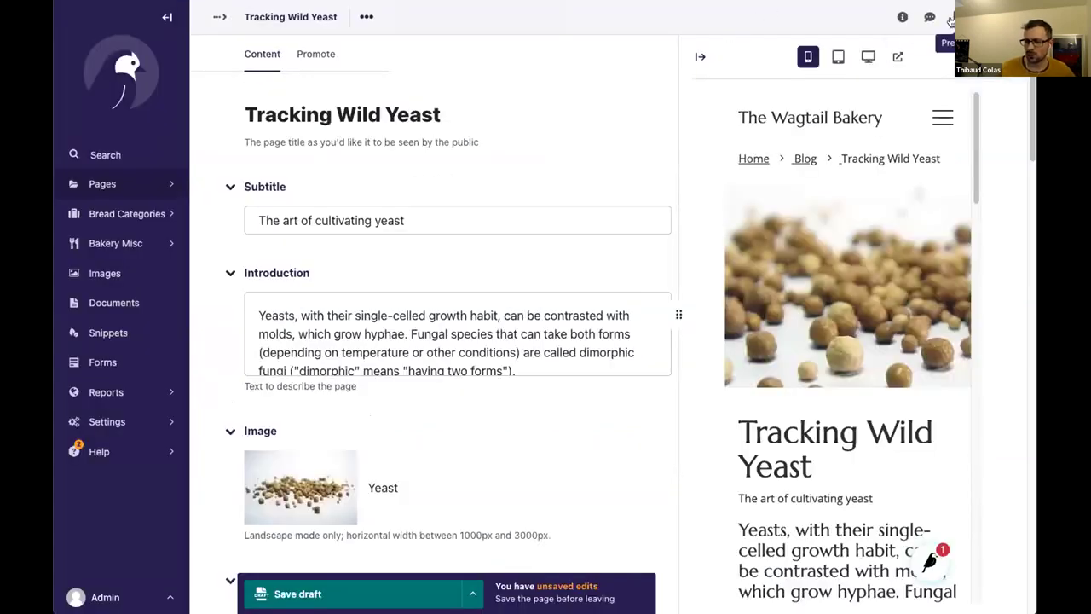
left_click(951, 21)
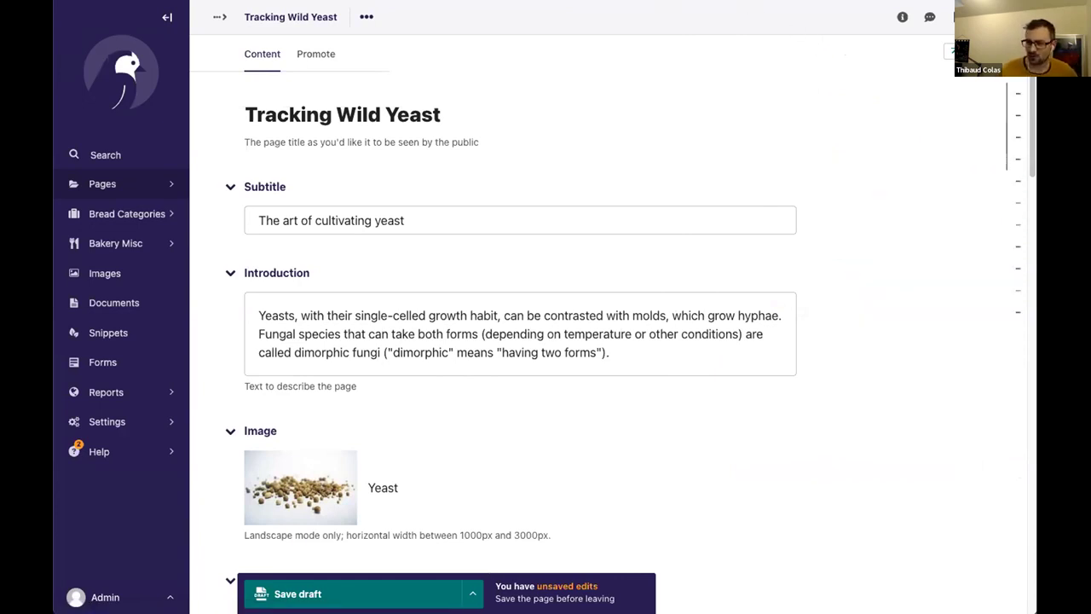
Look through the GitHub discussion "Wagtail 3.x-4.x editor experience feedback" #9553 and return to the Tracking Wild Yeast editor.
key("ctrl+Tab")
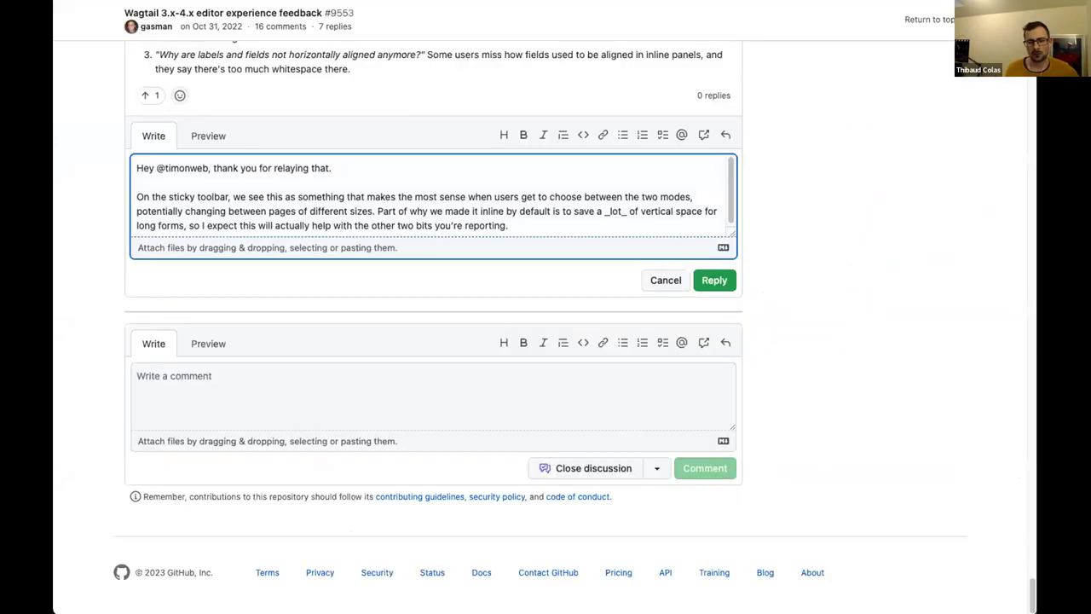
scroll(877, 185, "up", 20)
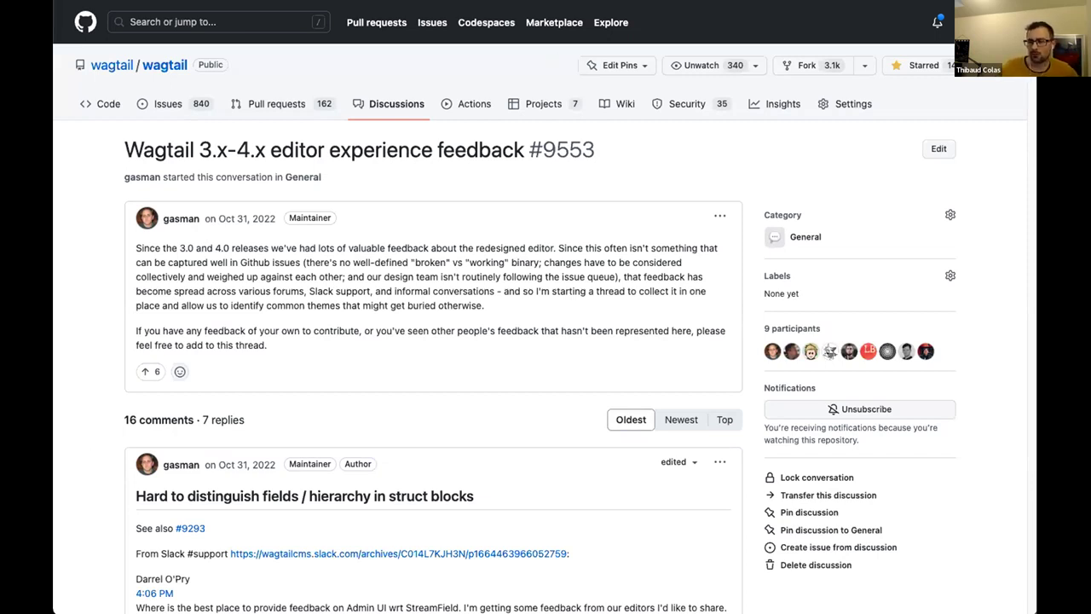
left_click(939, 23)
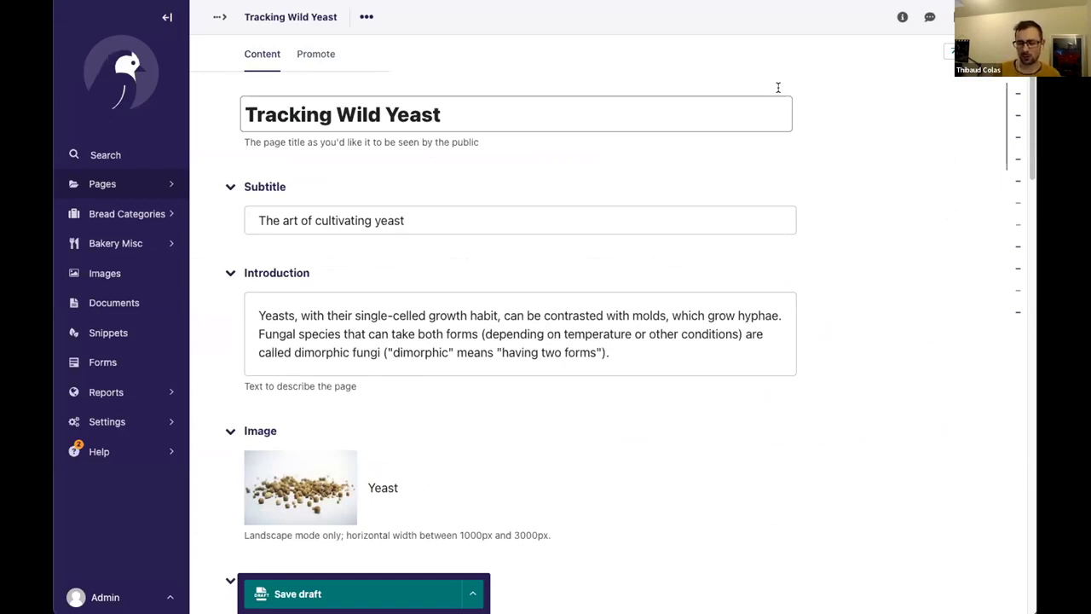
Pin the formatting toolbar in the paragraph block containing "budding" and check how it behaves while moving through the text.
scroll(778, 87, "down", 7)
double_click(525, 242)
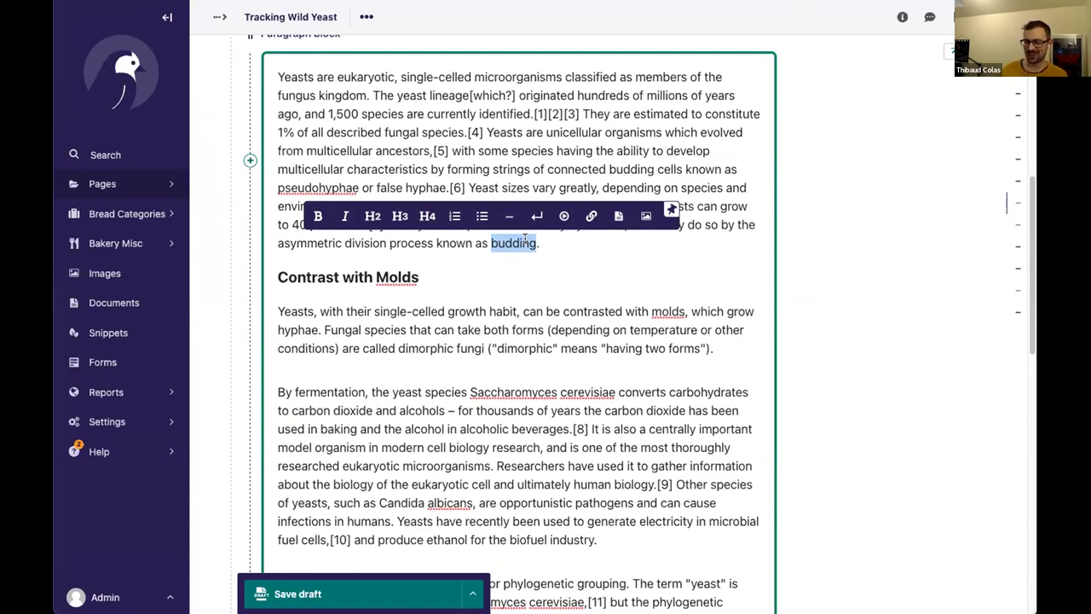
left_click(669, 208)
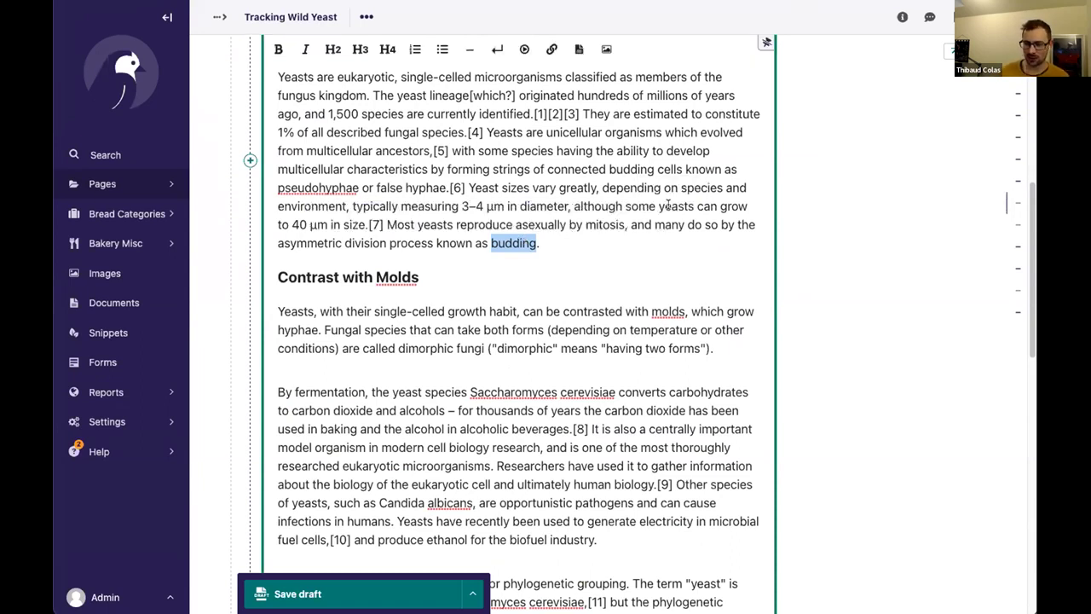
scroll(669, 206, "up", 1)
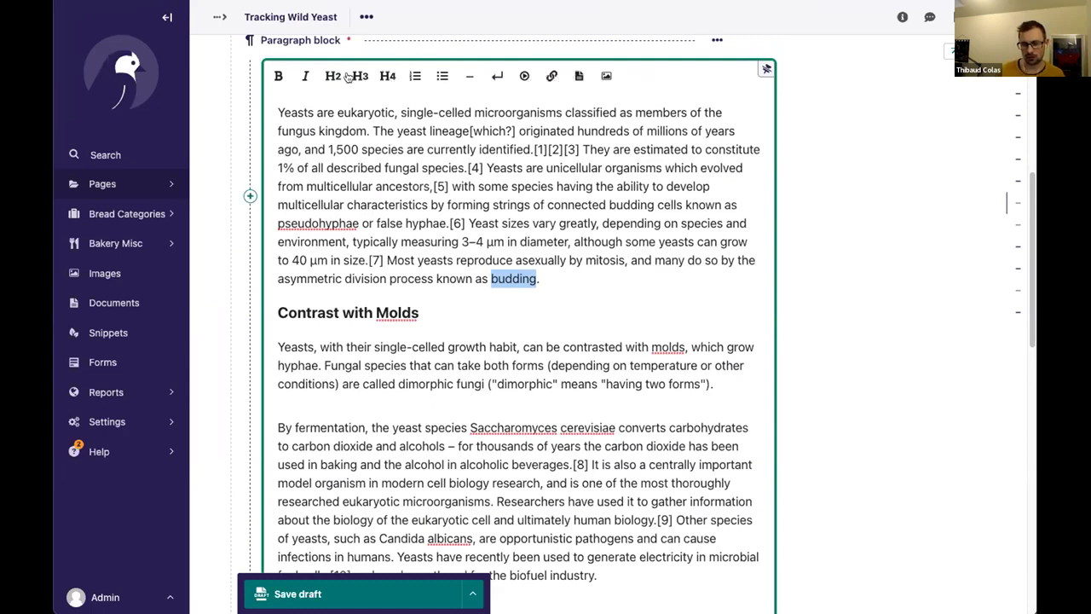
scroll(628, 88, "down", 1)
scroll(628, 89, "up", 1)
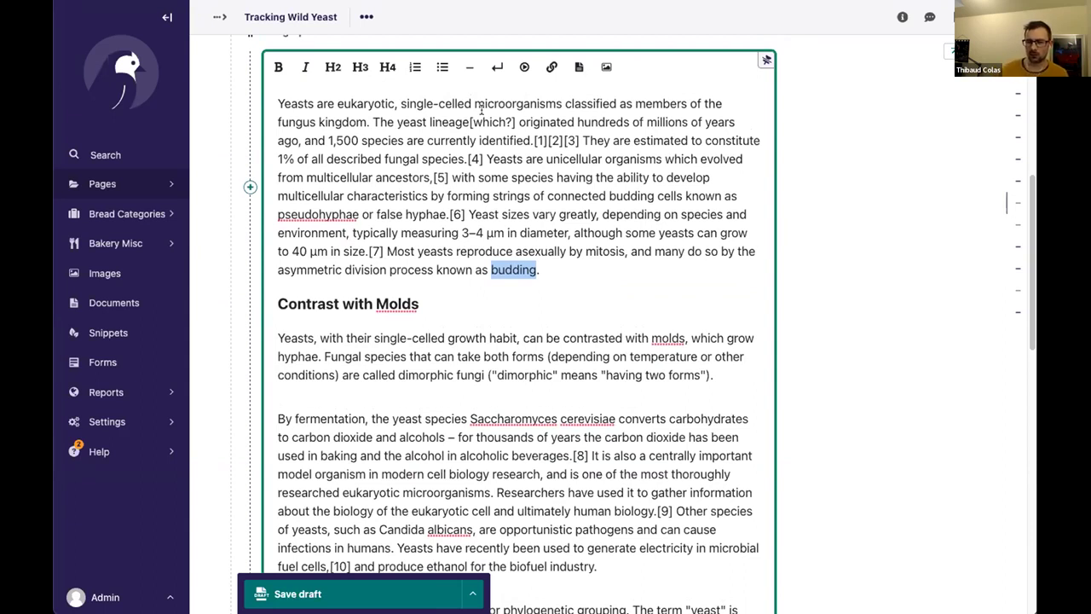
Add a line after the paragraph ending in "budding" and make it a numbered list using the slash command "/li".
left_click(564, 263)
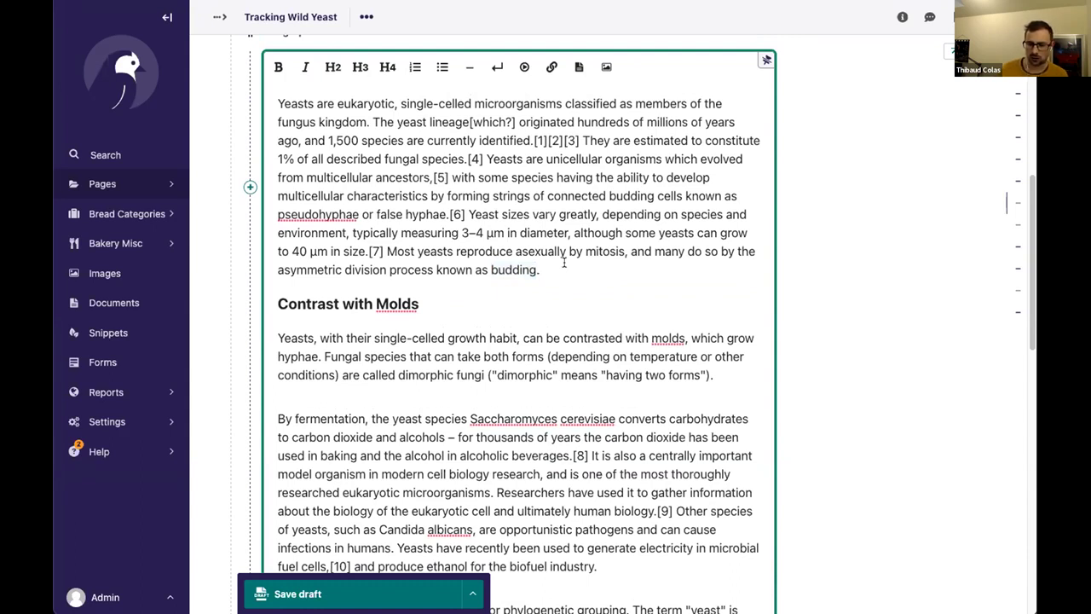
key("Return")
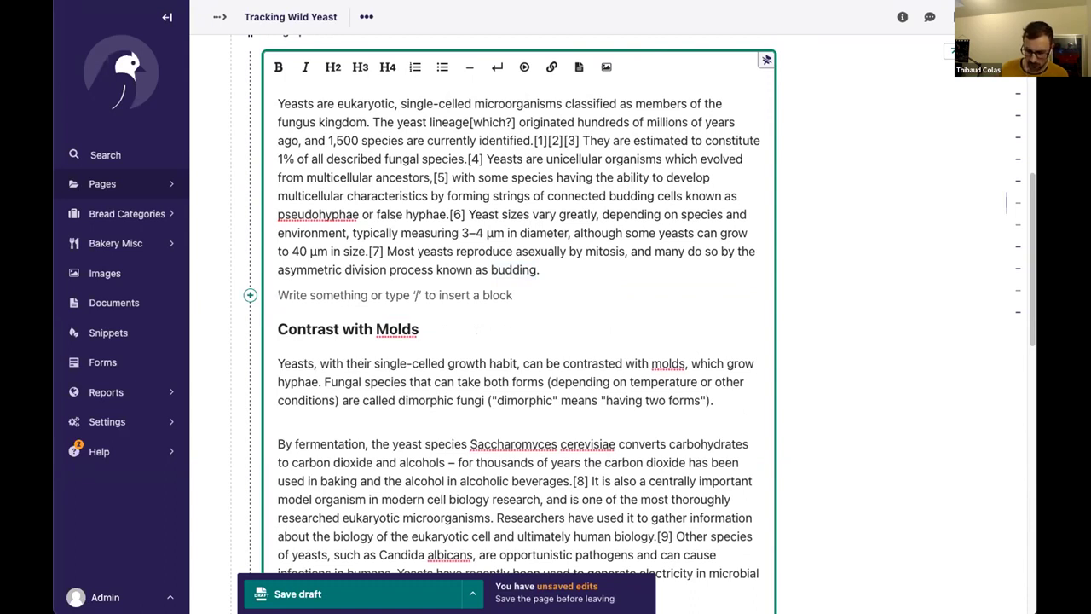
type("/")
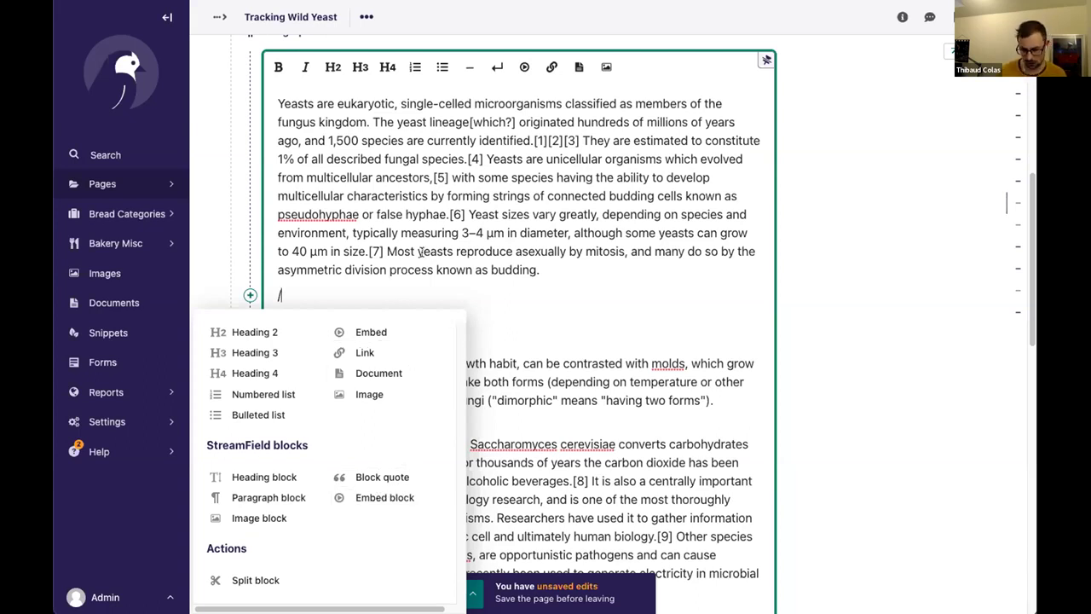
type("li")
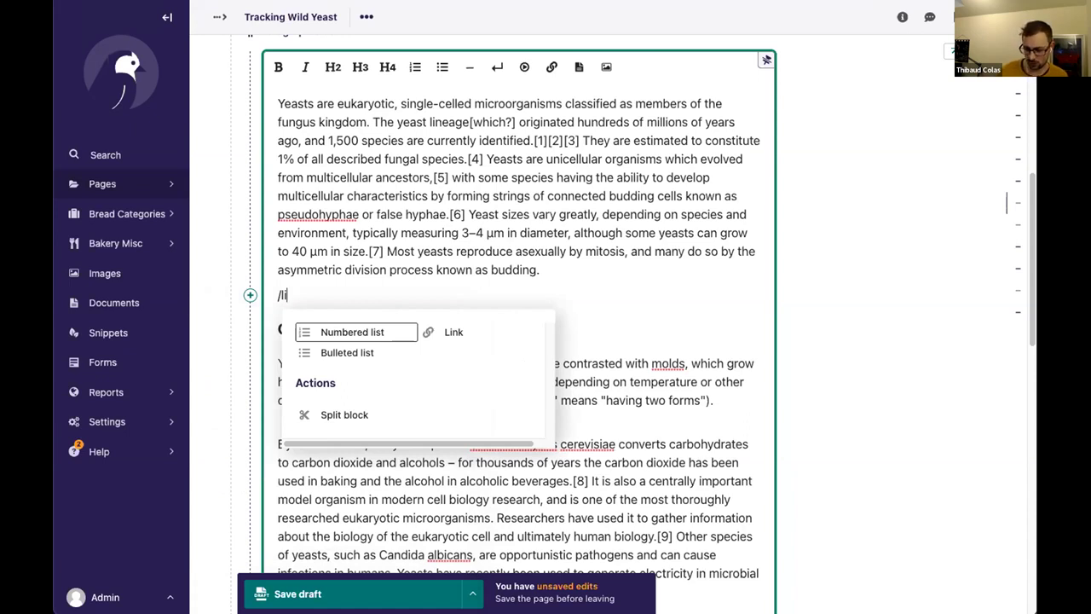
key("Return")
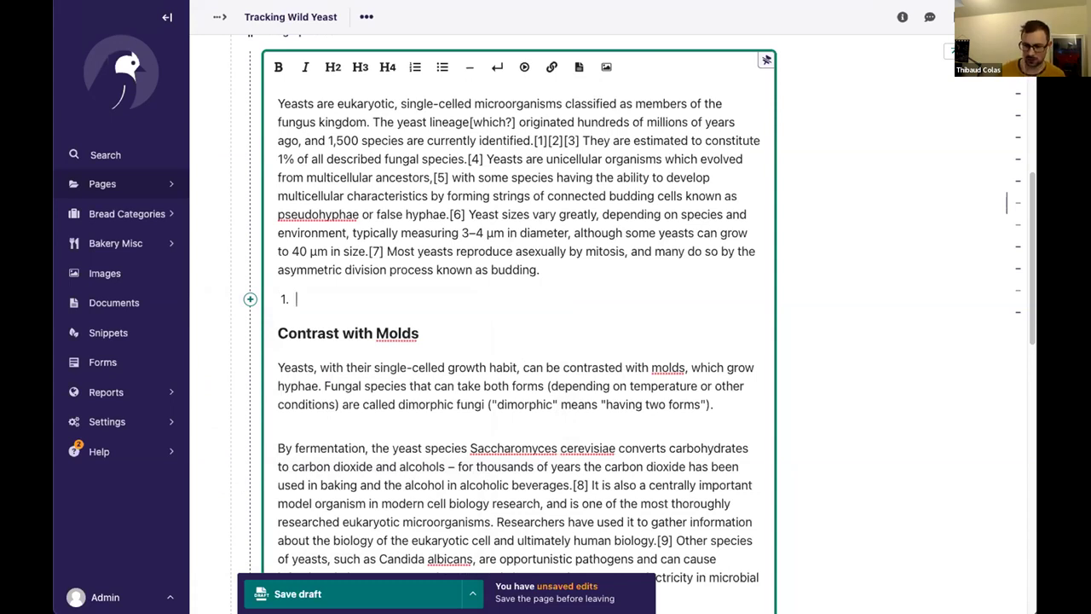
Replace the list item with blank lines above "Contrast with Molds" and format the middle one as a numbered list from the pinned toolbar.
key("BackSpace")
key("Return")
key("Return")
key("Up")
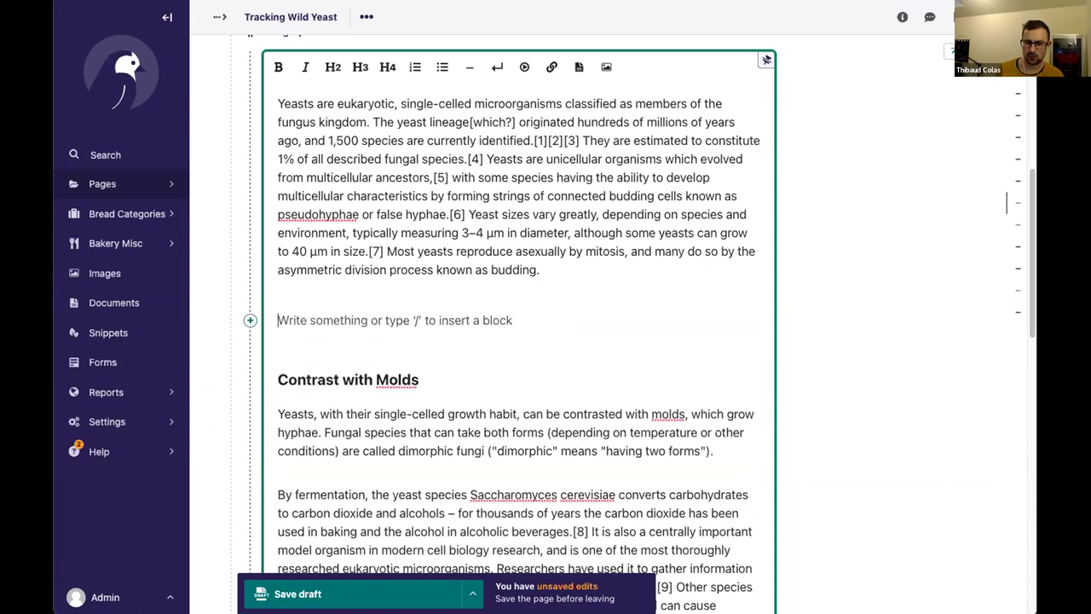
left_click(415, 66)
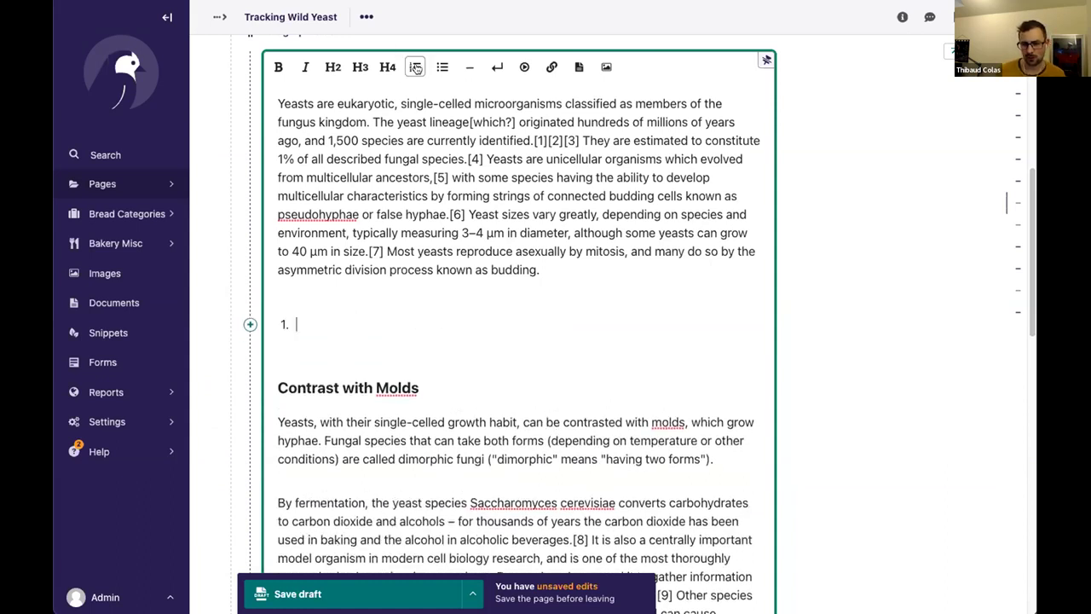
Unpin the formatting toolbar and select the word "budding" to bring up the floating version.
left_click(387, 290)
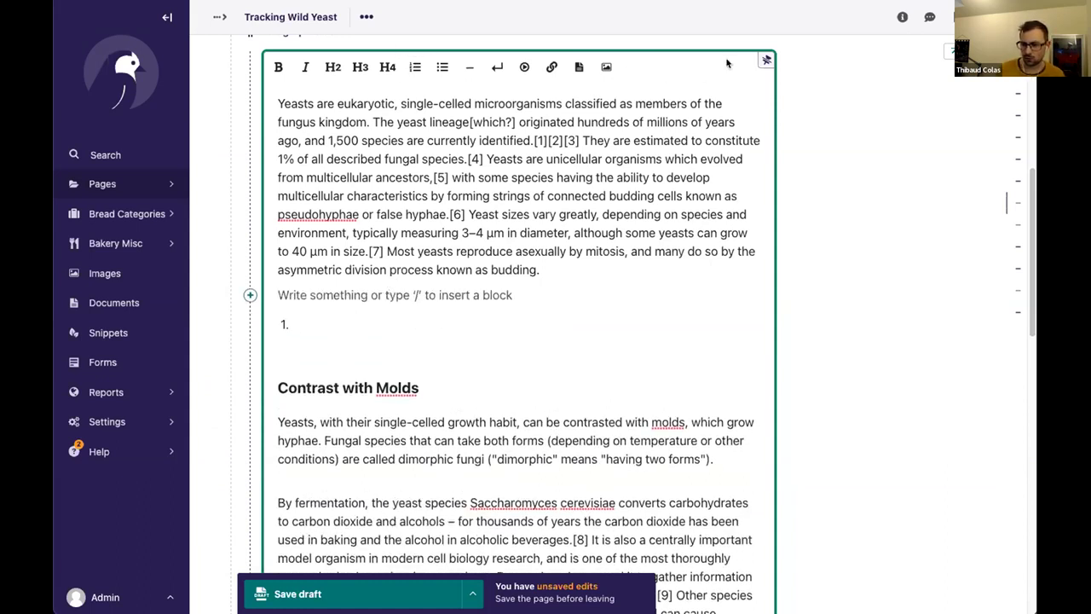
double_click(512, 269)
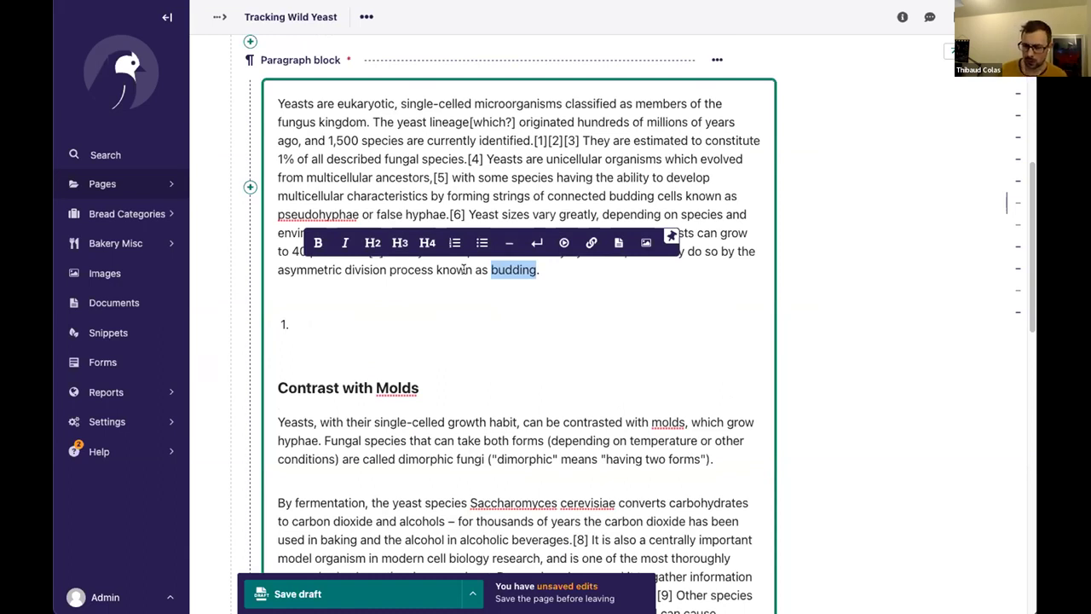
Add two blank lines at the end of the paragraph block, after the paragraph ending in "Ascomycota.".
scroll(465, 279, "down", 3)
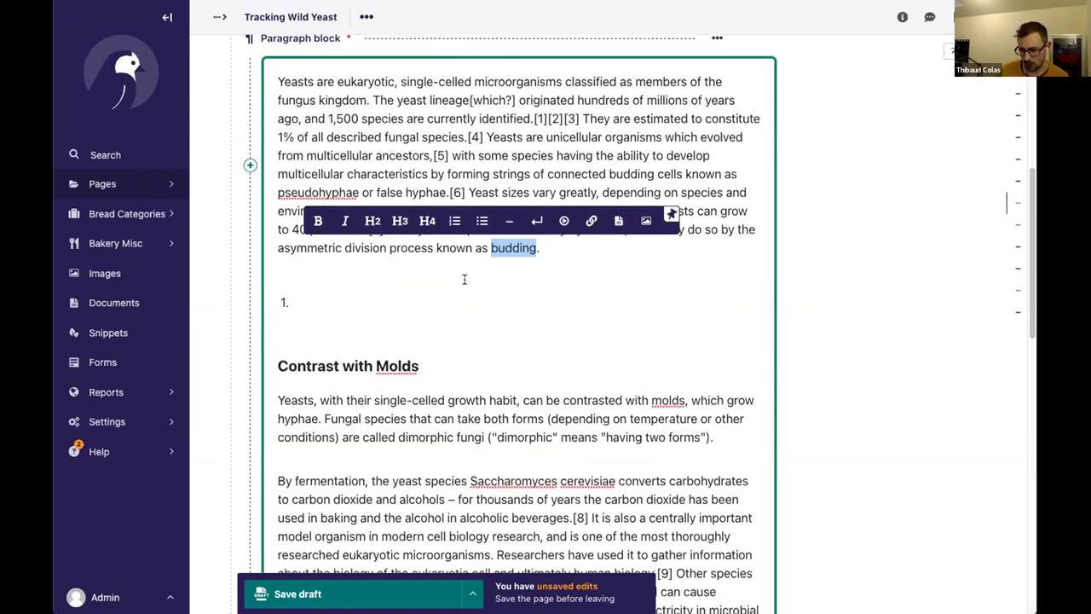
scroll(465, 279, "down", 4)
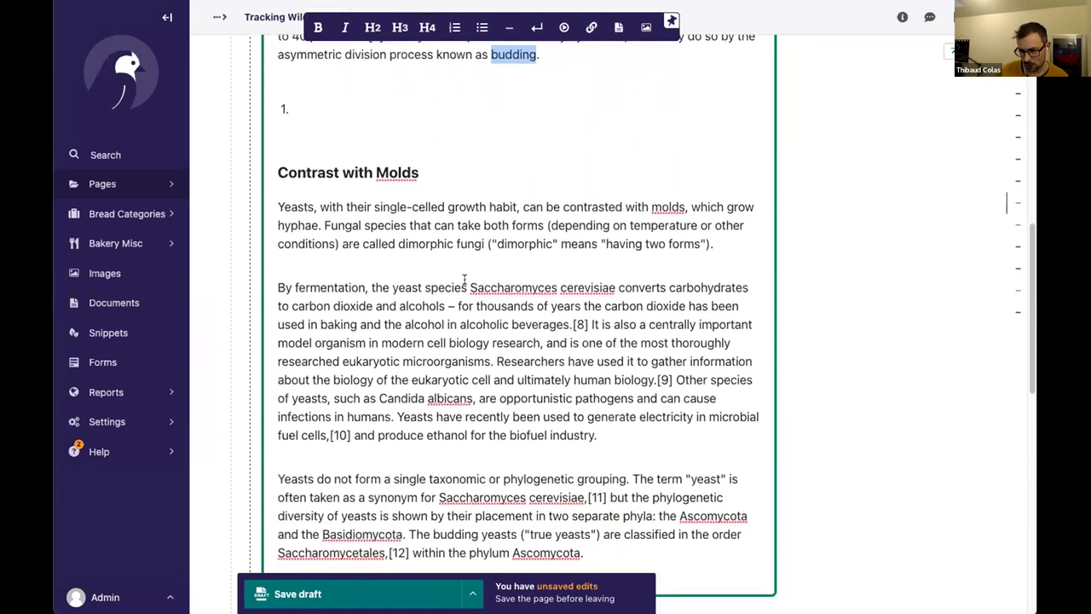
scroll(465, 280, "down", 1)
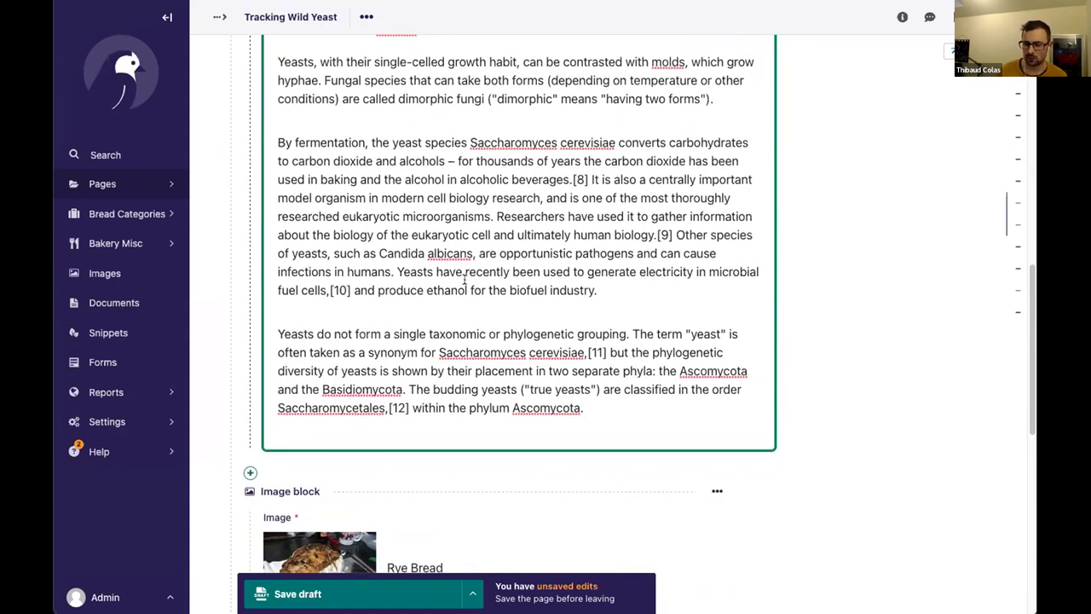
left_click(615, 399)
key("Return")
key("Return")
scroll(560, 390, "down", 3)
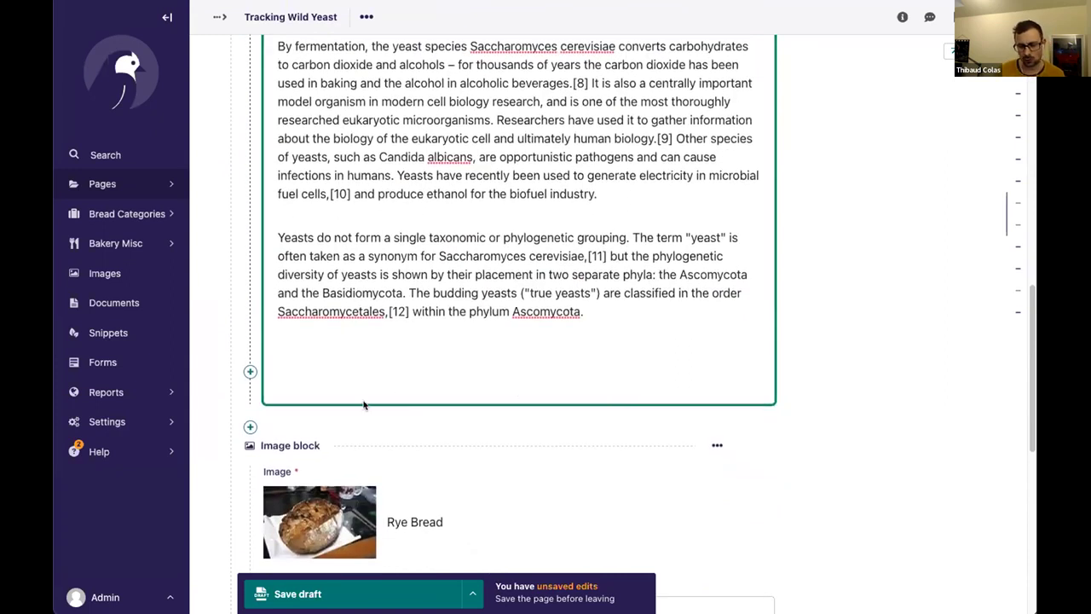
Open the list of insertable block types between the paragraph block and the Image block, and close it without adding anything.
scroll(363, 403, "down", 2)
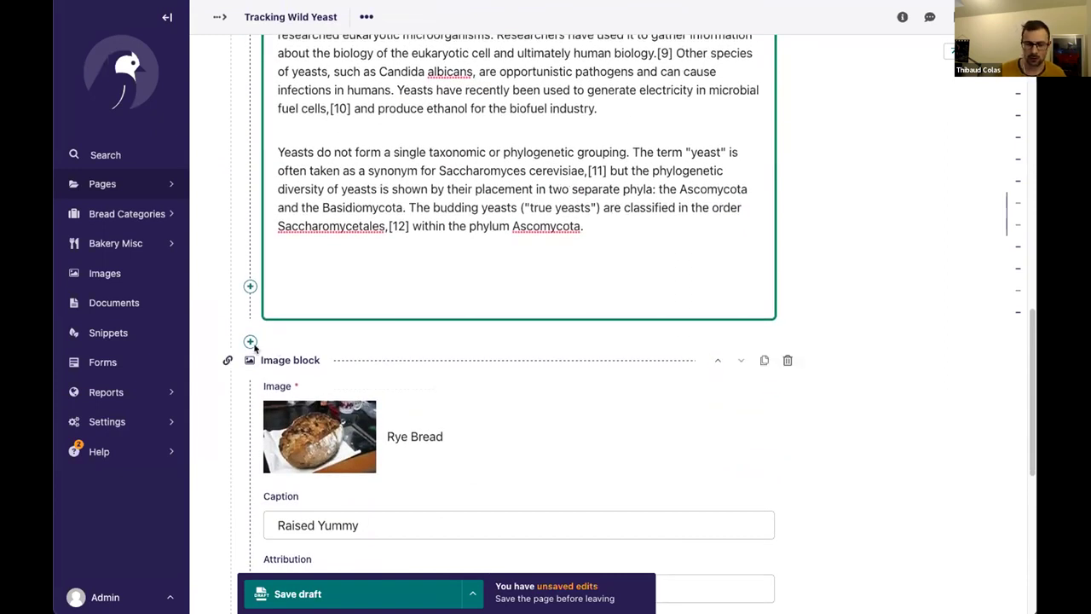
left_click(248, 342)
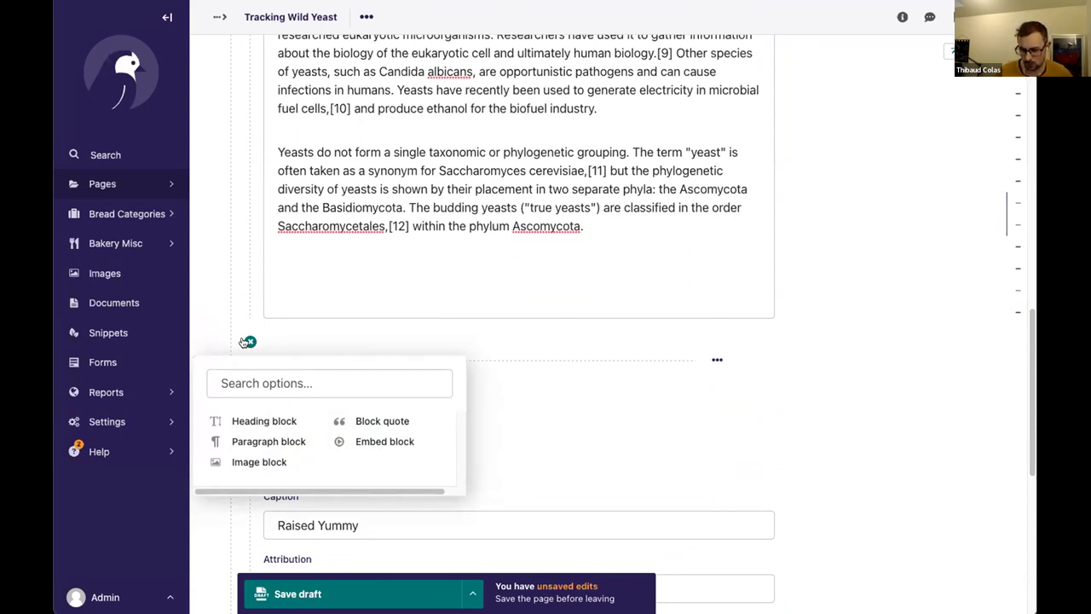
left_click(247, 341)
Select the last paragraph, starting "Yeasts do not form", to bring up the floating formatting toolbar, and clear the selection.
left_click(284, 269)
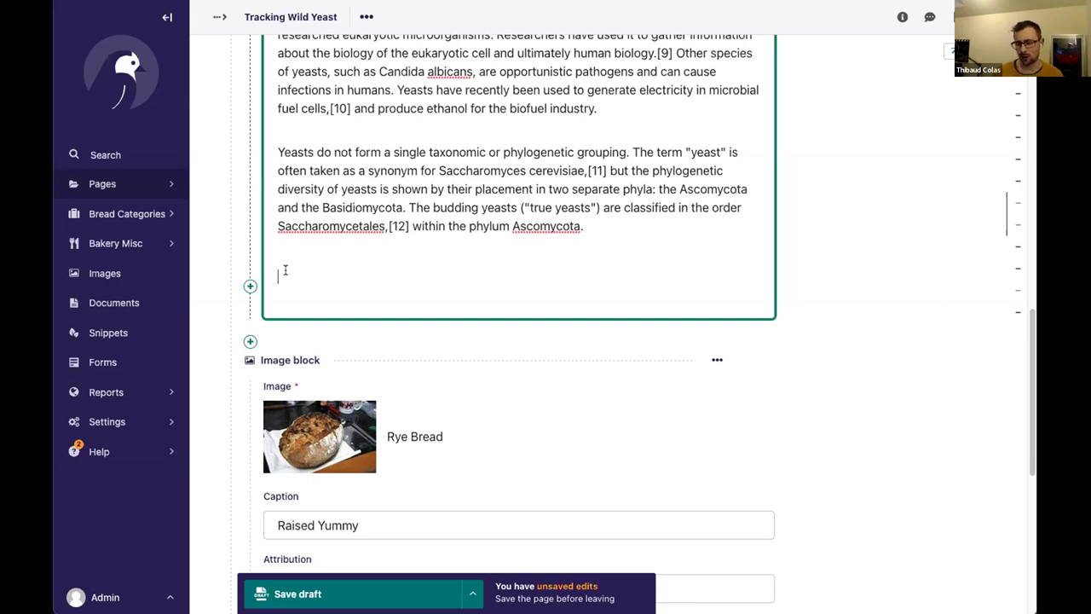
left_click_drag(285, 265, 273, 146)
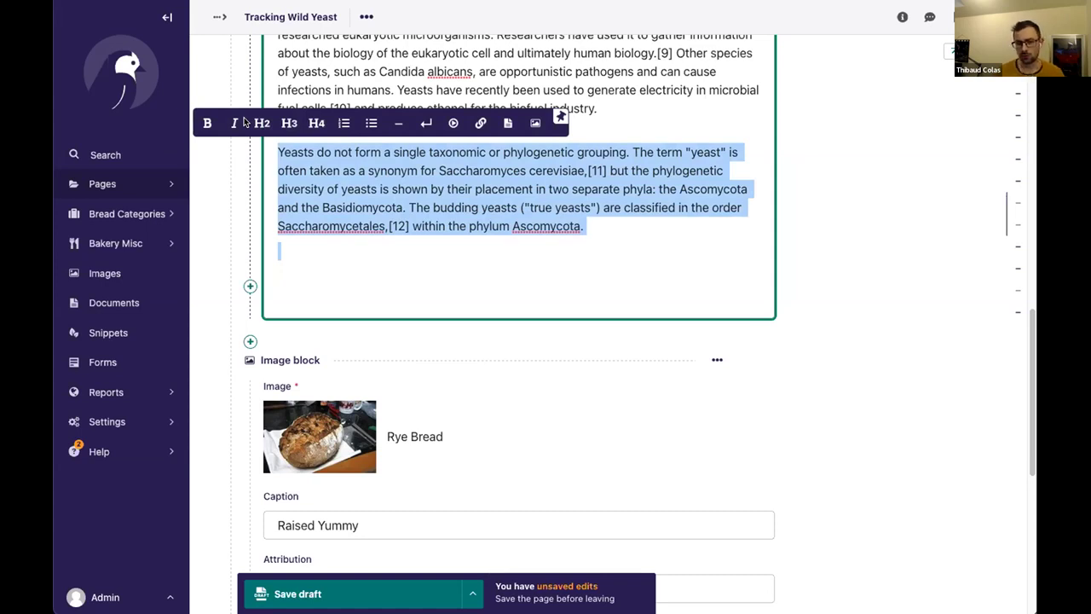
left_click(308, 257)
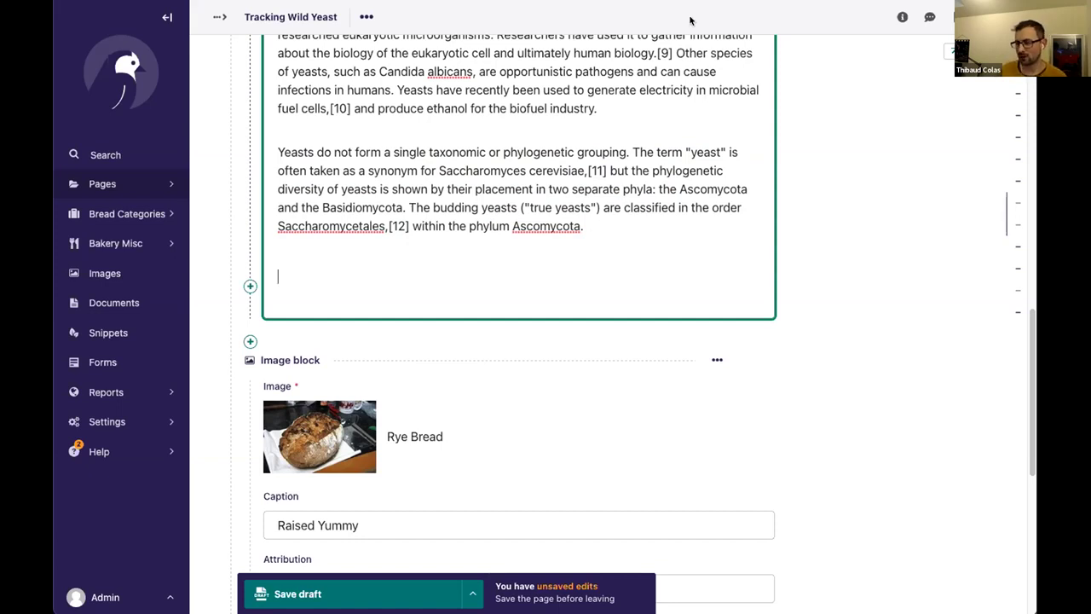
Switch to the Google Slides deck "Accessibility checker", start presenting and advance to the "At the same time…" slide.
key("ctrl+Tab")
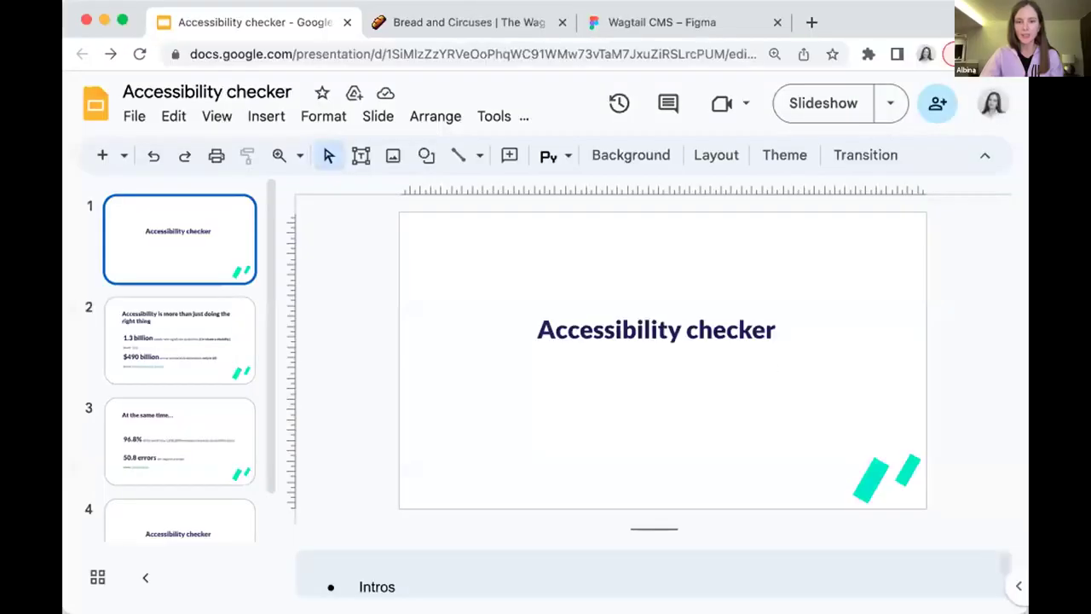
left_click(820, 104)
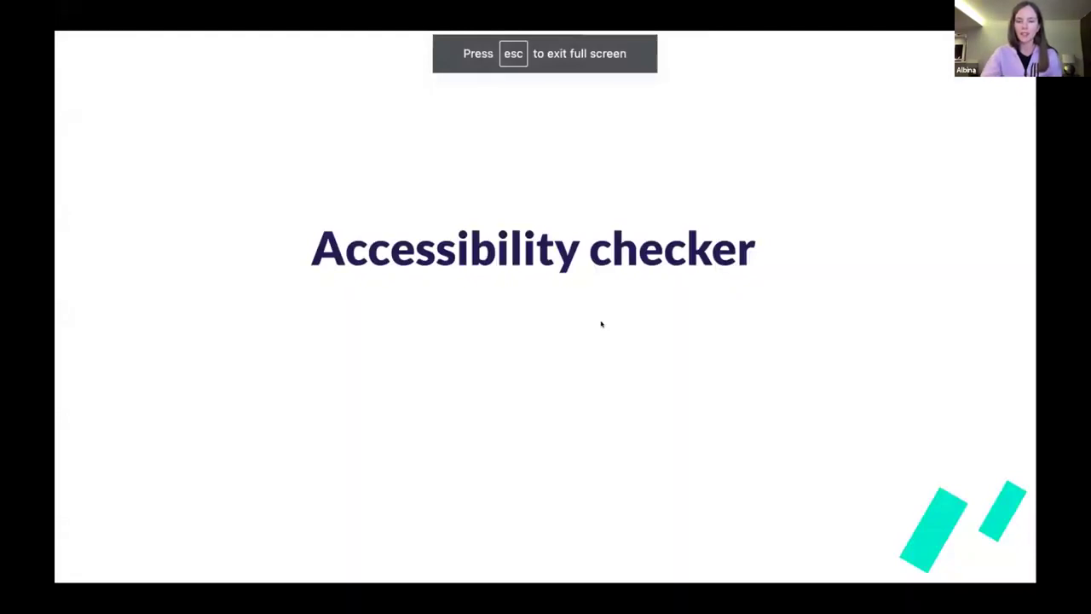
key("Right")
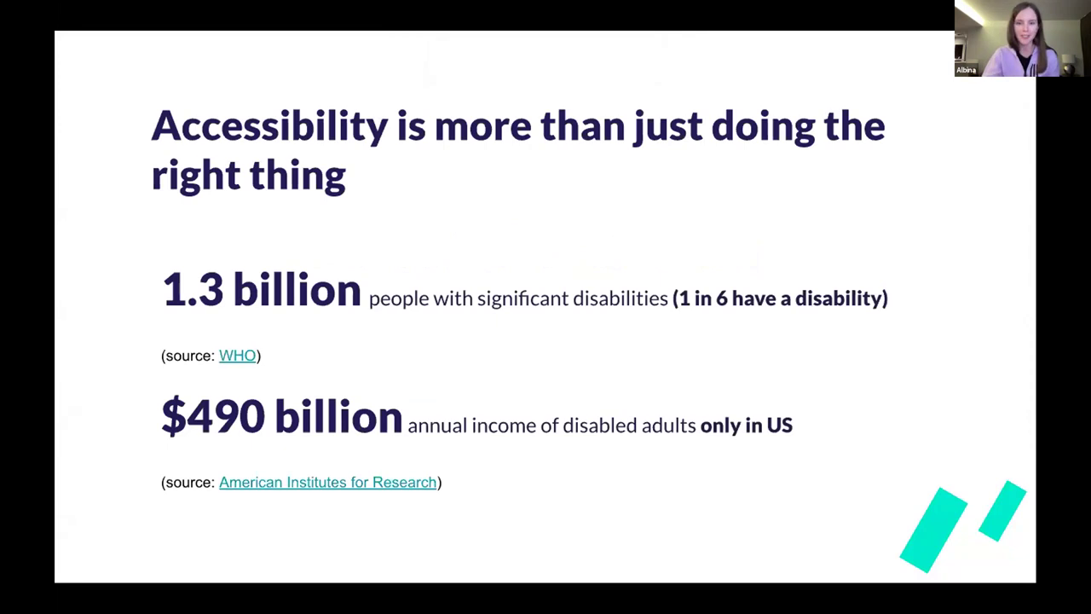
key("Right")
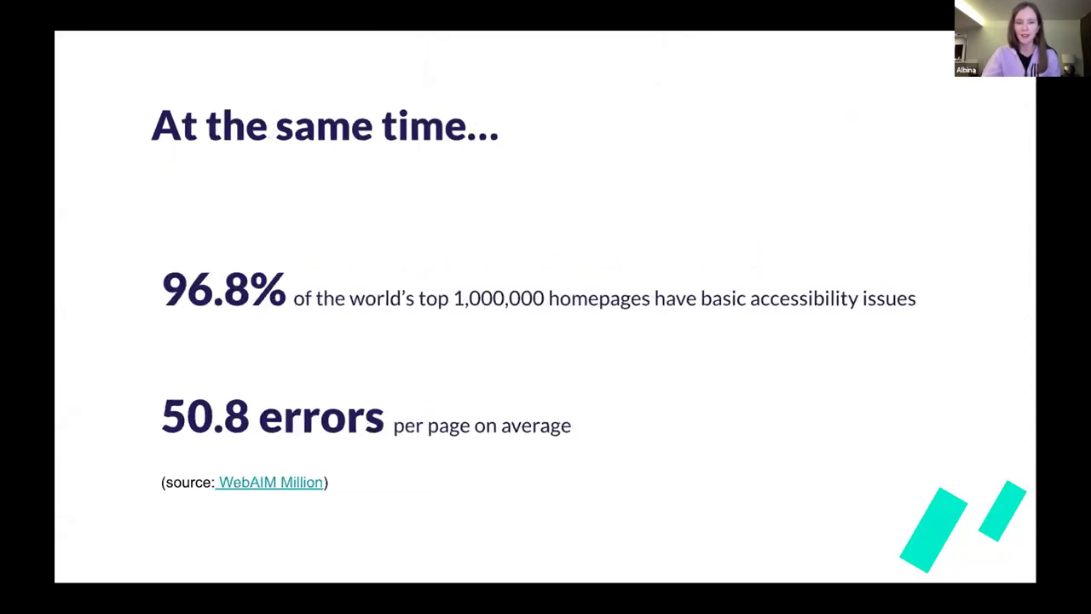
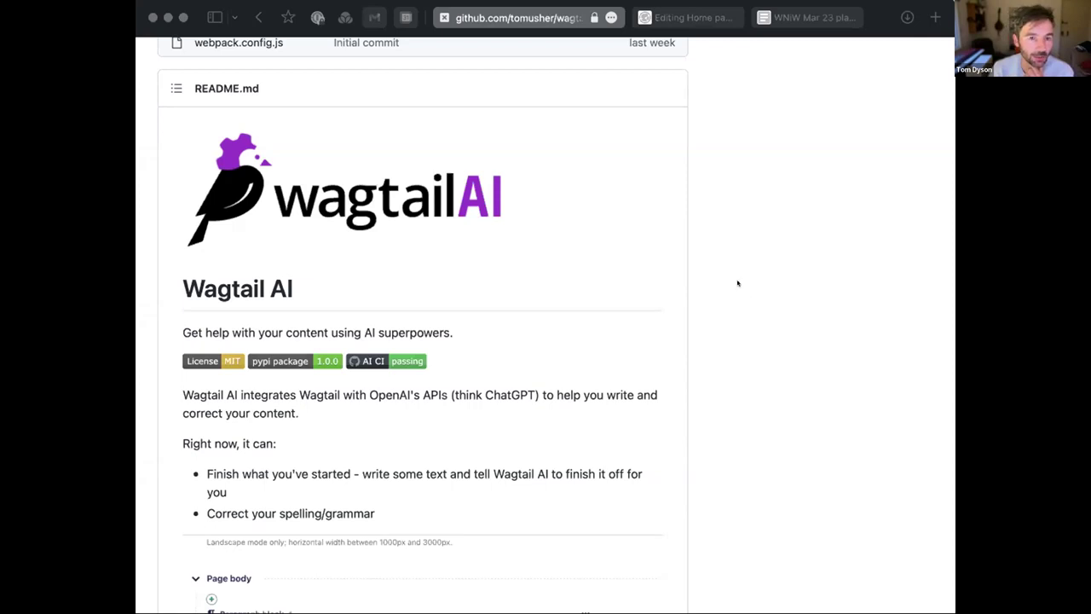
Switch to Wagtail's Home page editor and run AI Correction on the body sentence "An artical with sum mistakes .".
left_click(688, 17)
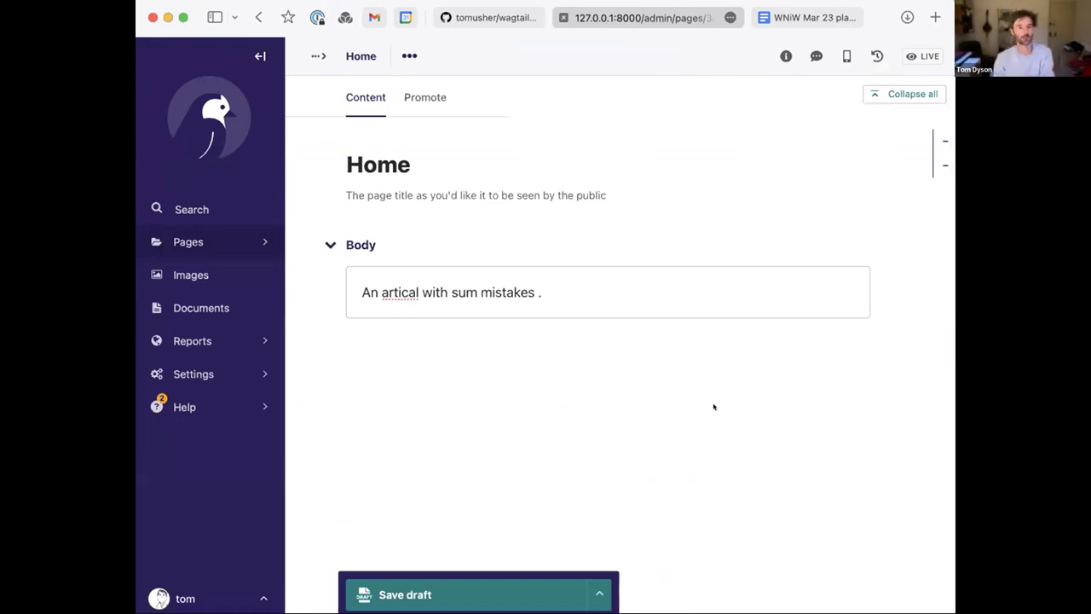
left_click(591, 282)
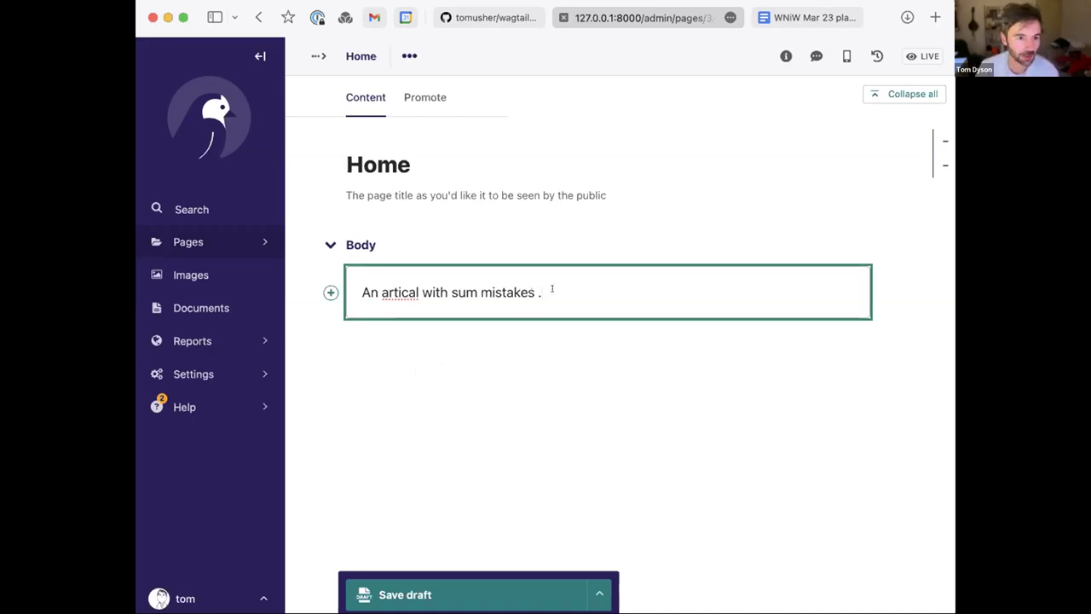
left_click_drag(539, 290, 337, 284)
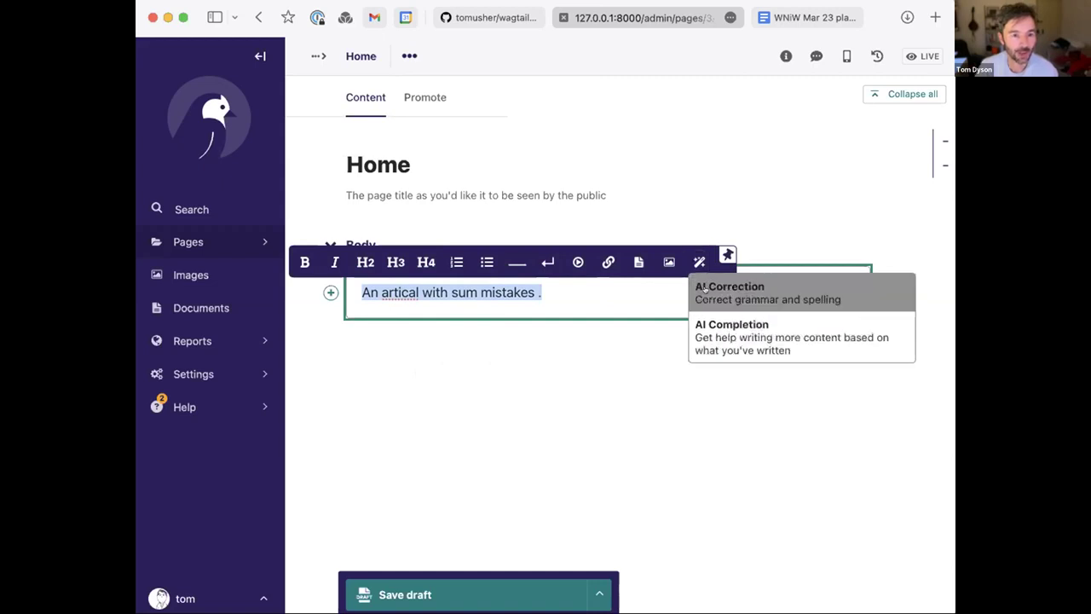
left_click(704, 290)
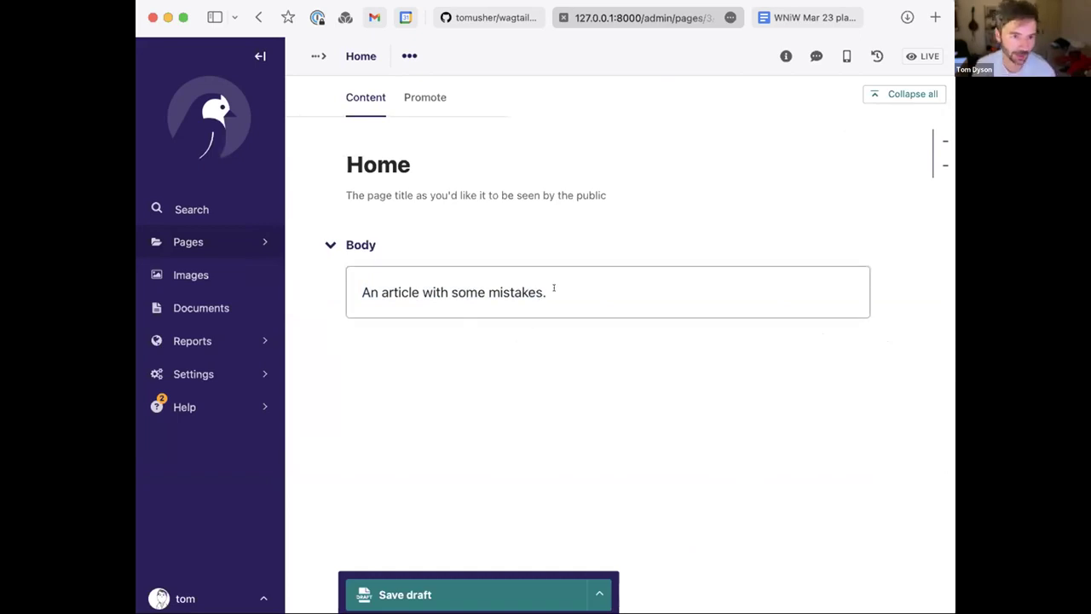
Replace the whole body text with "She is the principle of my school." from the clipboard history.
left_click_drag(554, 286, 365, 251)
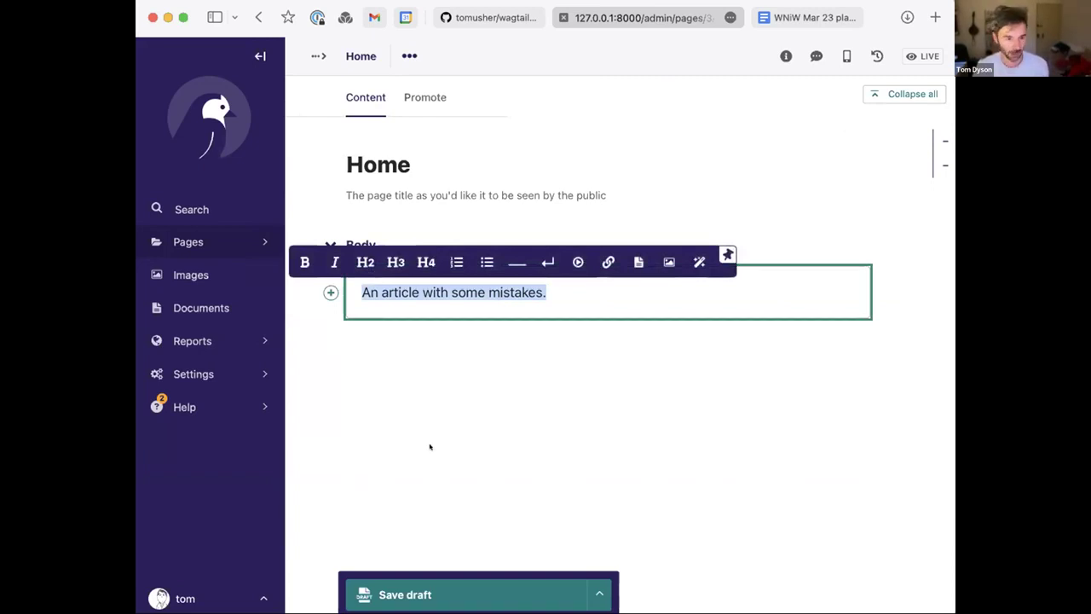
key("super+shift+v")
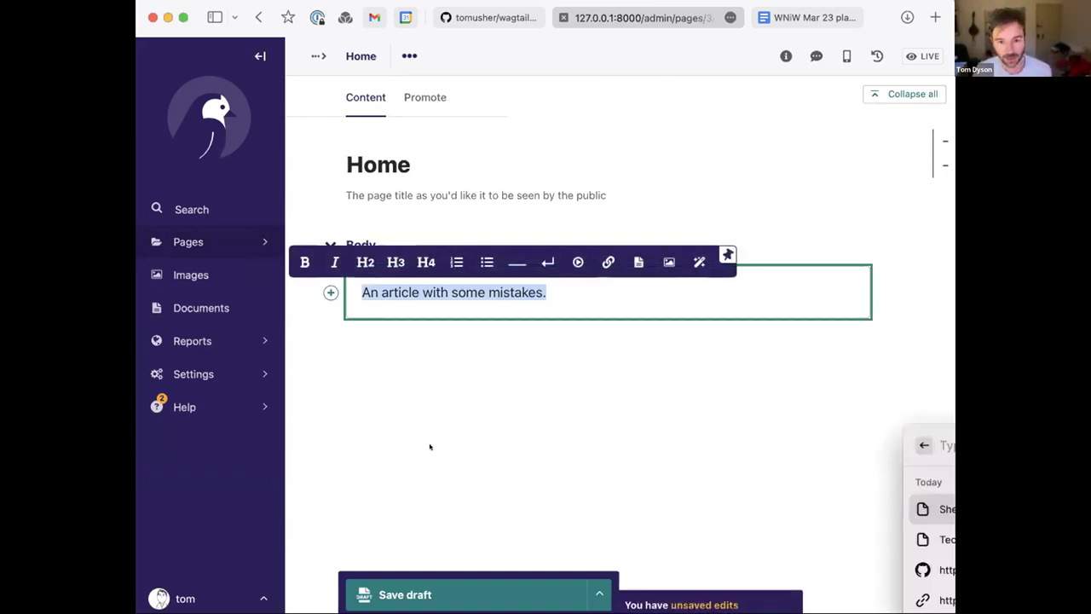
key("Return")
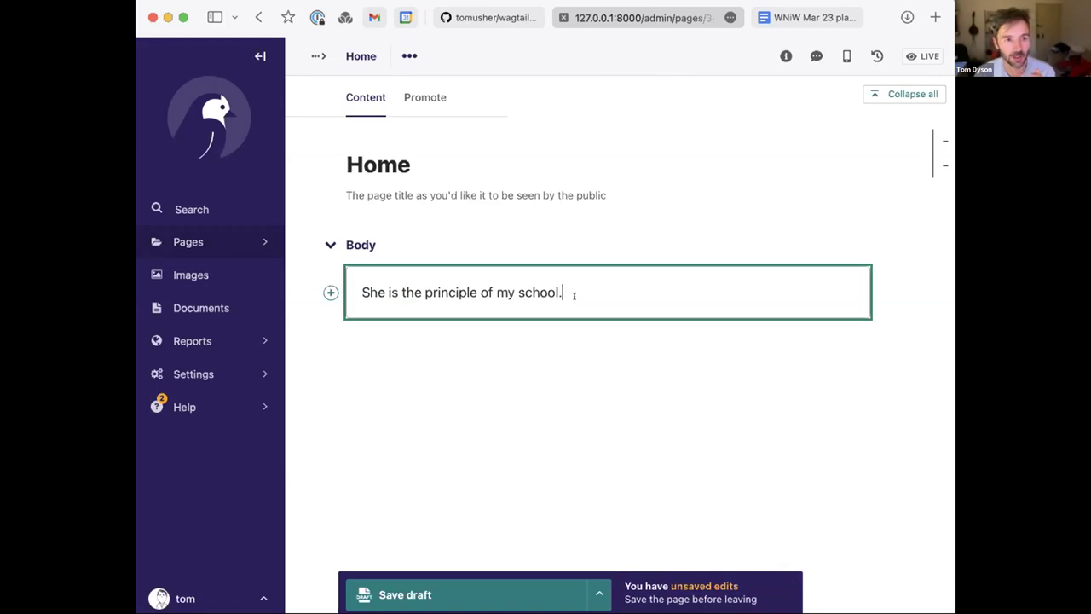
Run AI Correction on the body sentence "She is the principle of my school.".
left_click_drag(574, 287, 341, 288)
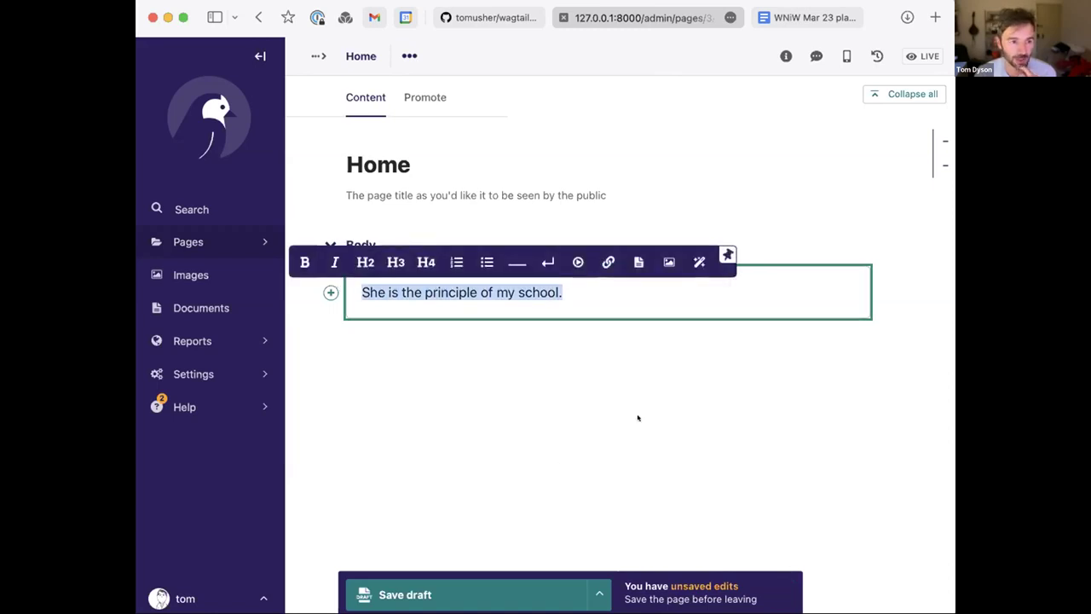
left_click(698, 263)
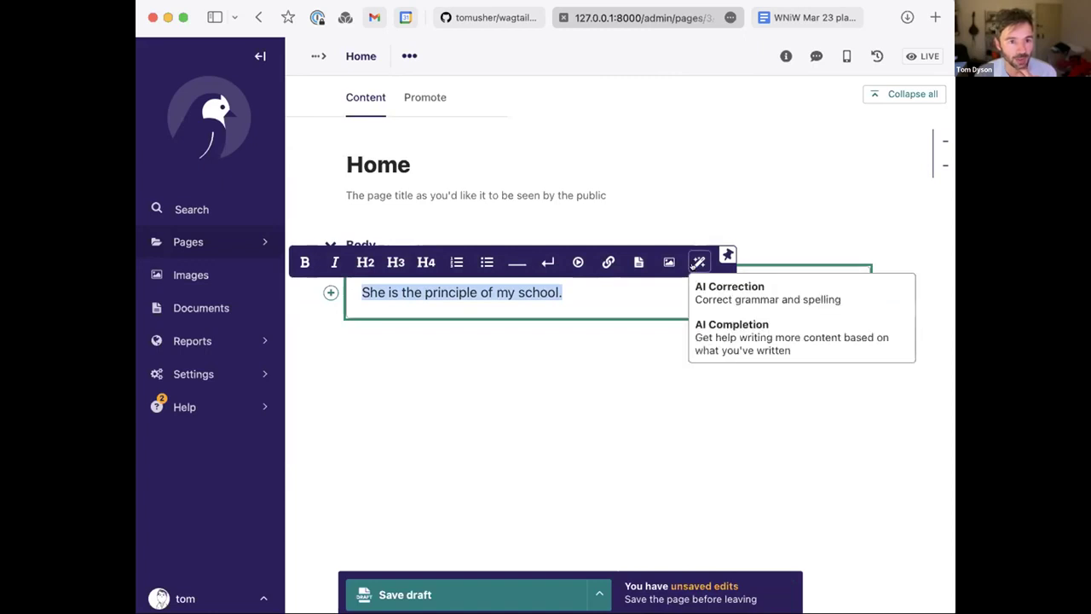
left_click(701, 288)
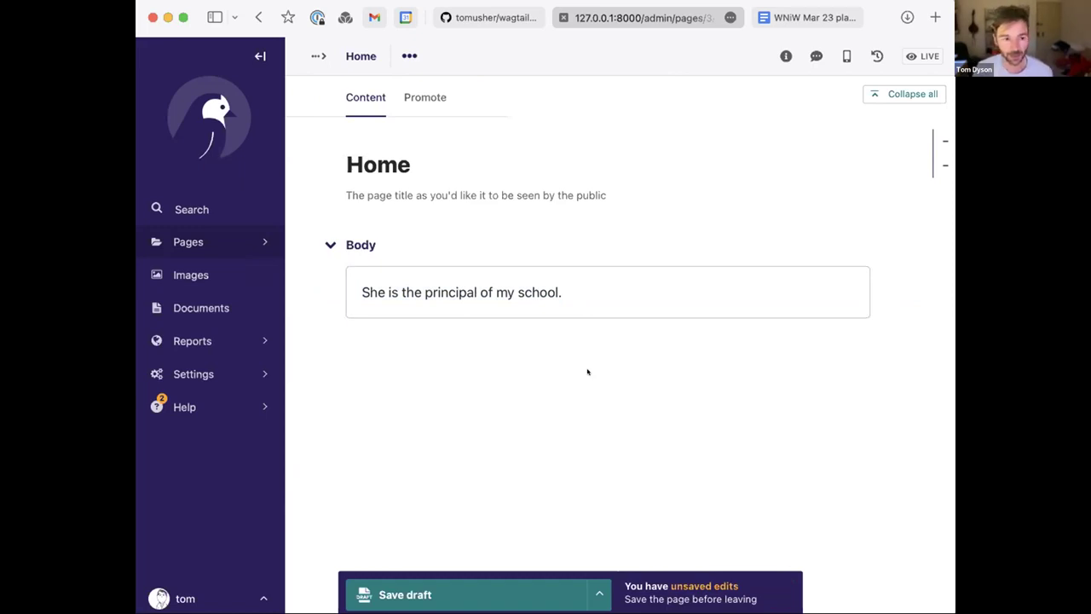
Switch to Visual Studio Code, uncomment the WAGTAIL_AI_PROMPTS block on lines 172 to 191 of base.py, and save the file.
key("super+Tab")
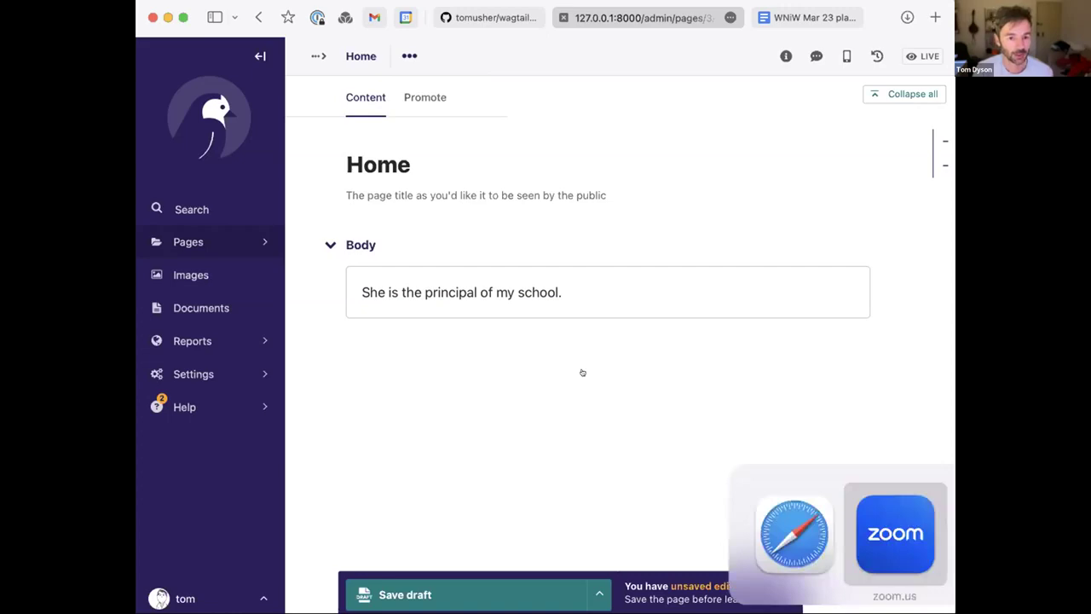
key("super+Tab")
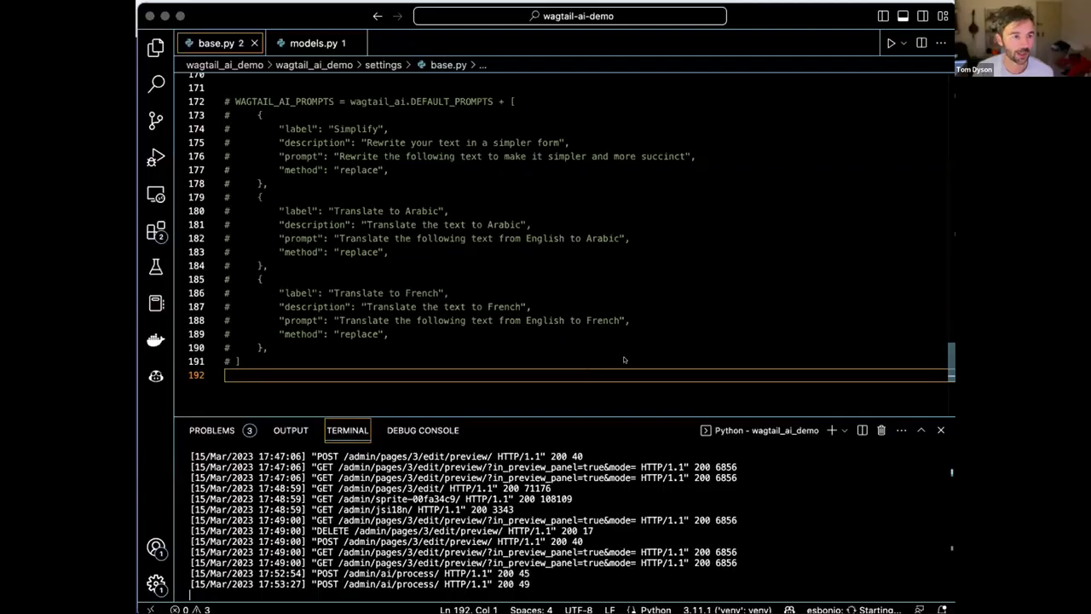
left_click_drag(241, 362, 209, 99)
key("super+slash")
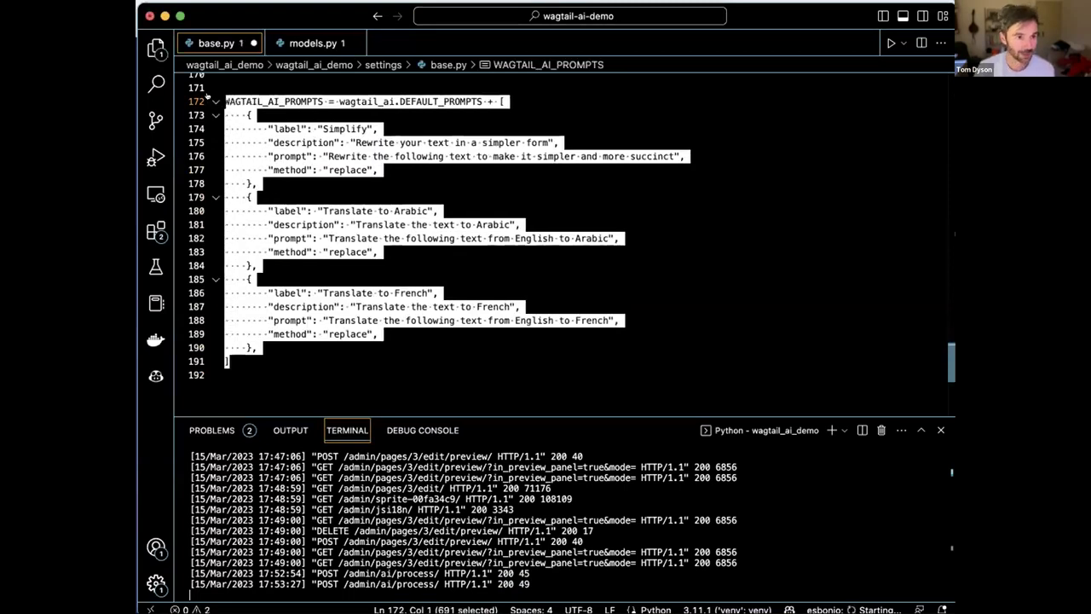
left_click(344, 357)
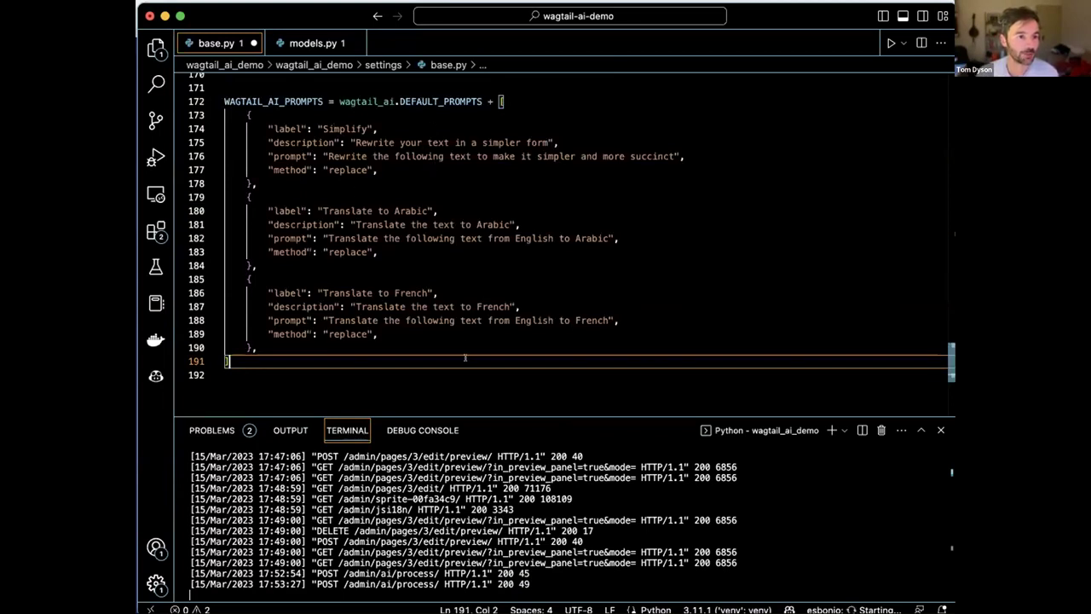
key("super+s")
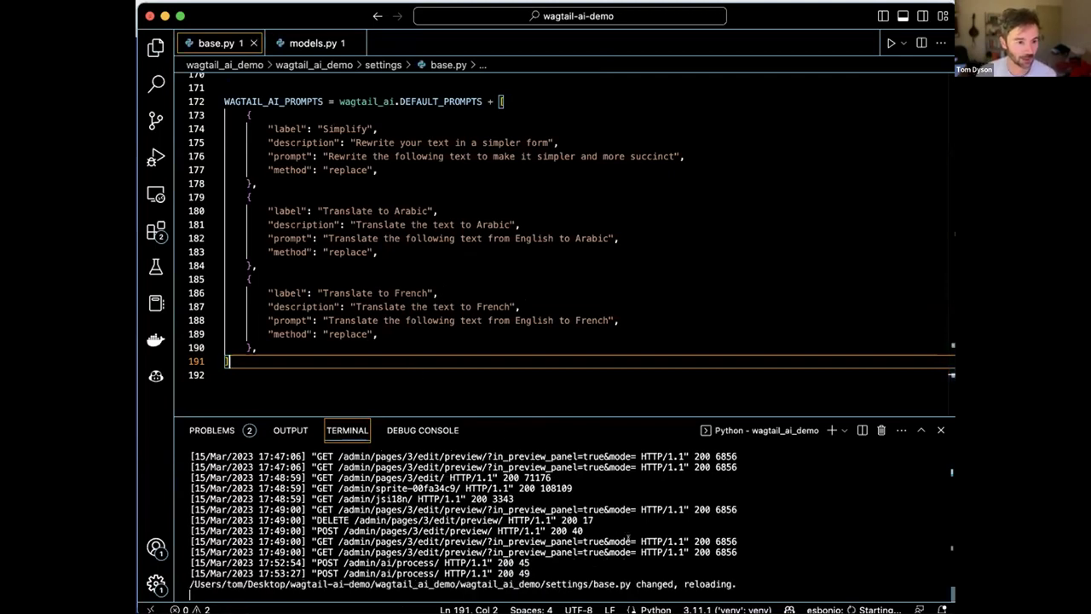
Return to Wagtail's Home page editor, select the whole body sentence and check which AI prompts are offered for it.
key("super+Tab")
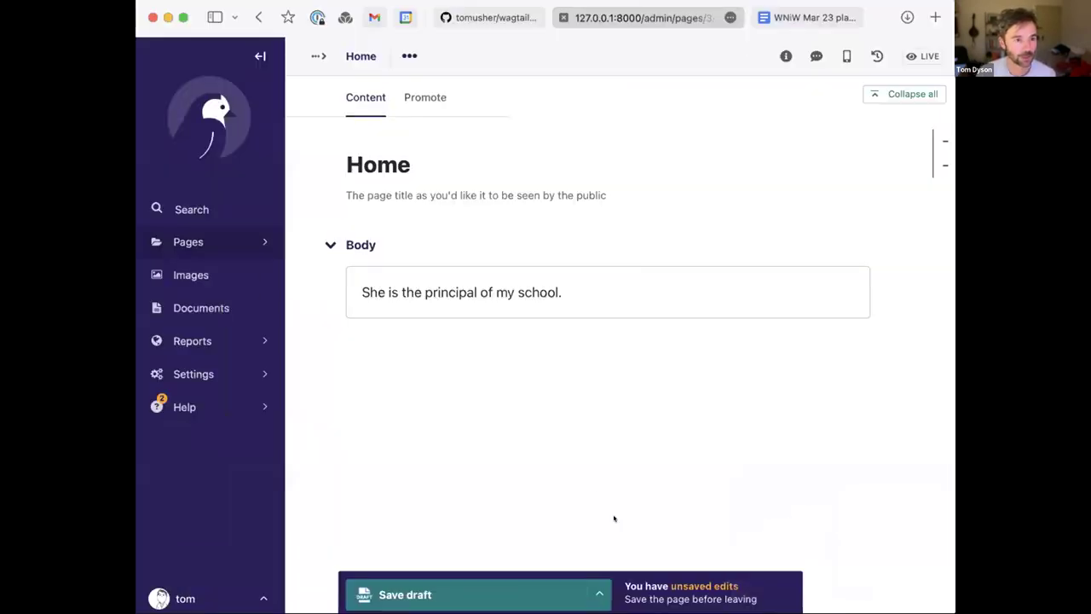
left_click(587, 285)
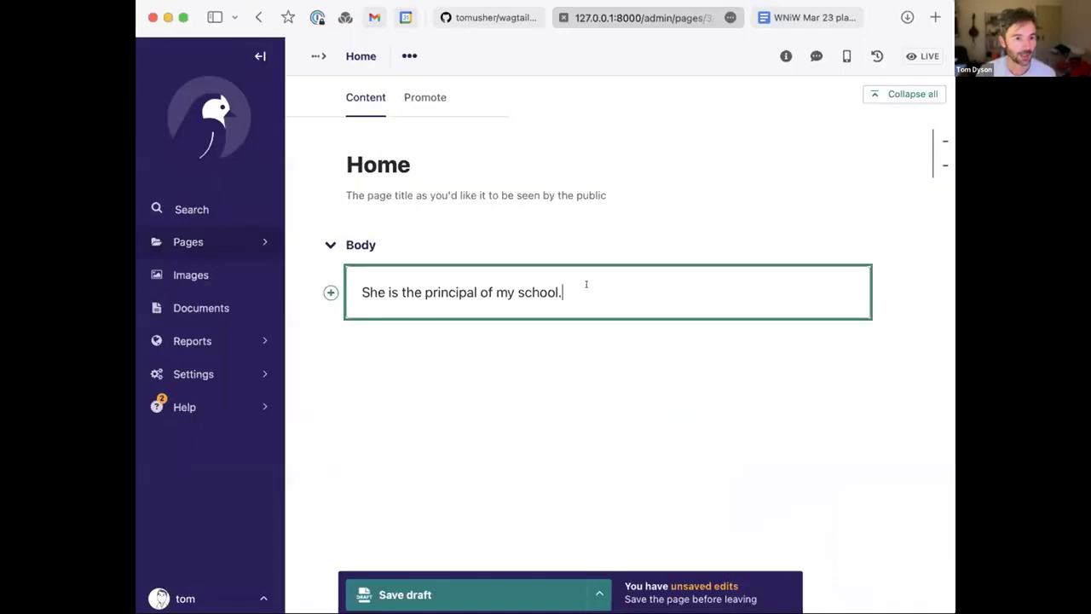
key("super+a")
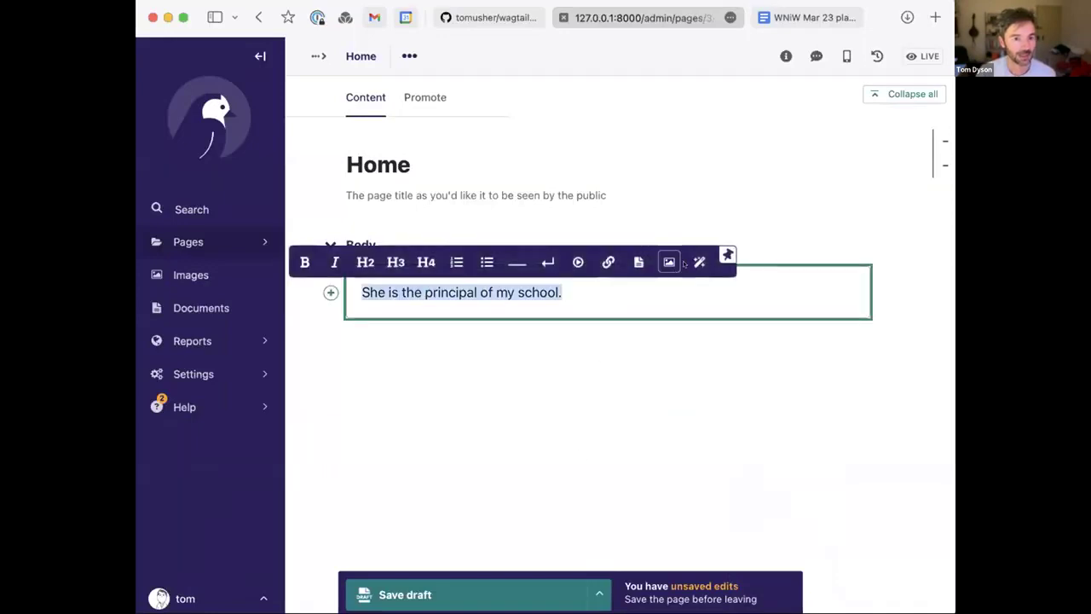
left_click(697, 261)
left_click(692, 258)
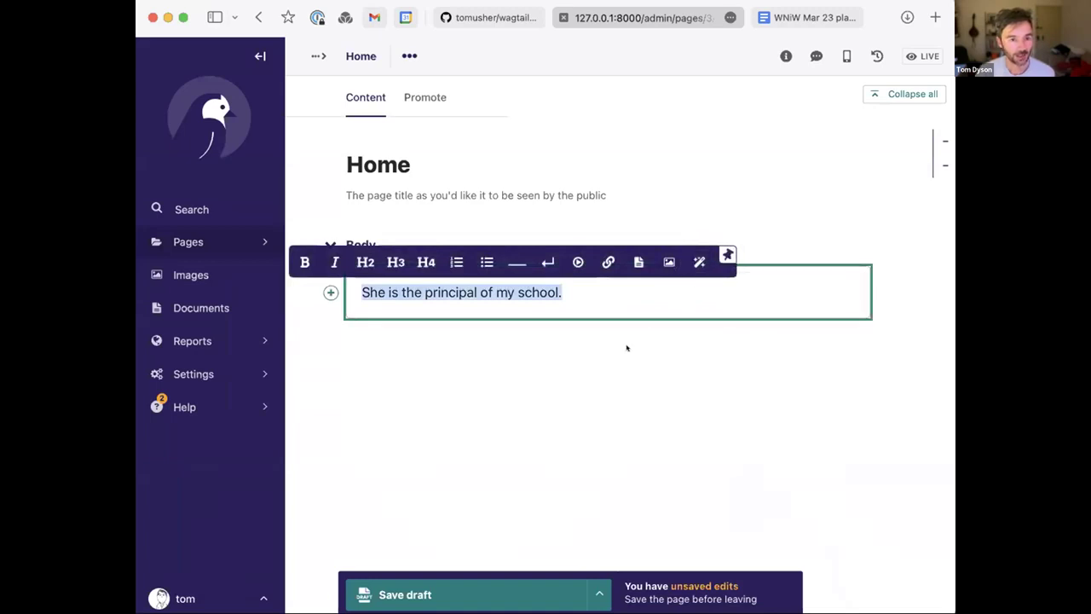
Reload the Home page editor, carrying "She is the principal of my school." over by copying it and pasting it back into the body.
left_click(622, 348)
left_click_drag(573, 286, 347, 284)
key("super+c")
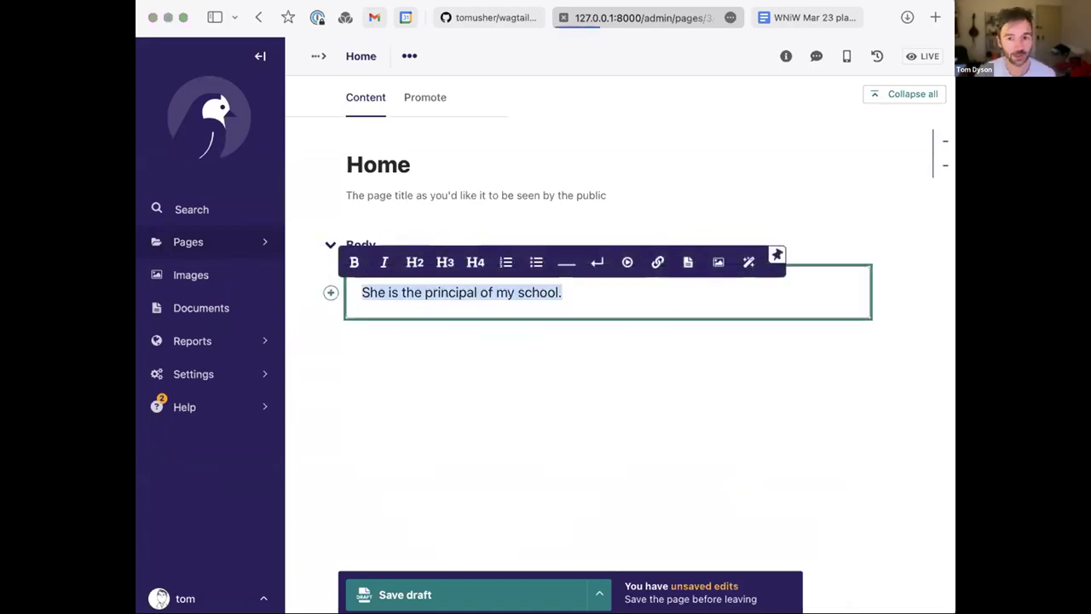
left_click(672, 416)
key("super+r")
left_click_drag(564, 286, 229, 255)
key("super+v")
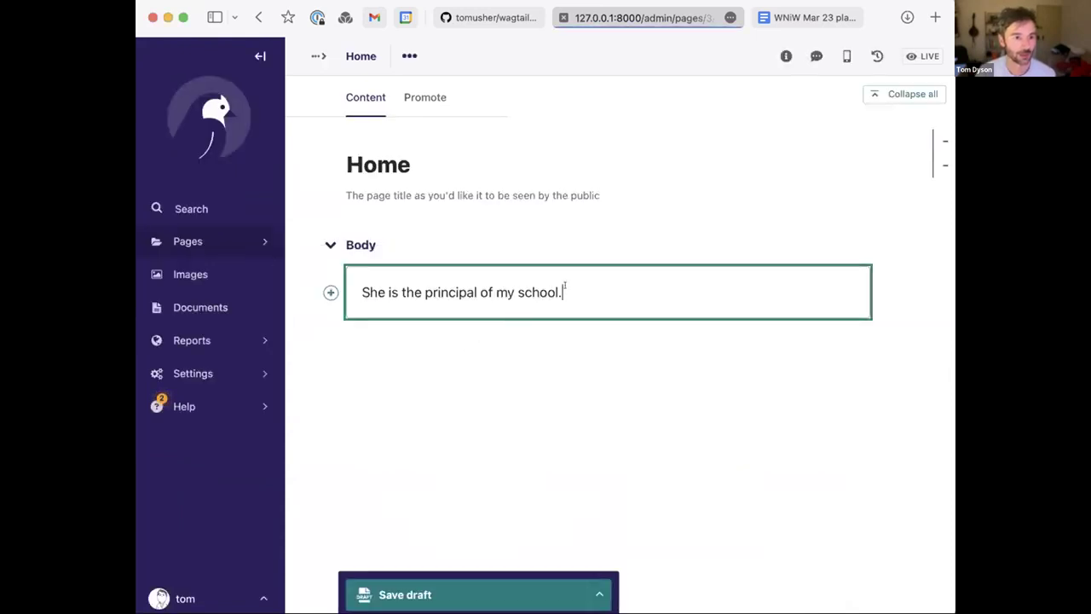
Translate the whole body sentence "She is the principal of my school." using the Translate to Arabic AI prompt.
left_click_drag(565, 290, 287, 274)
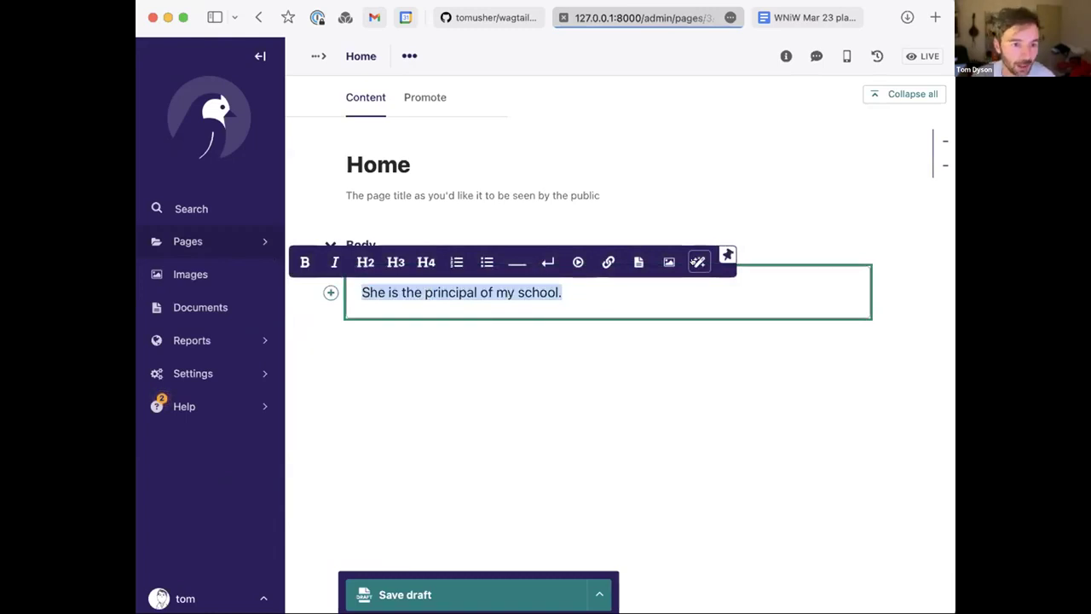
left_click(698, 261)
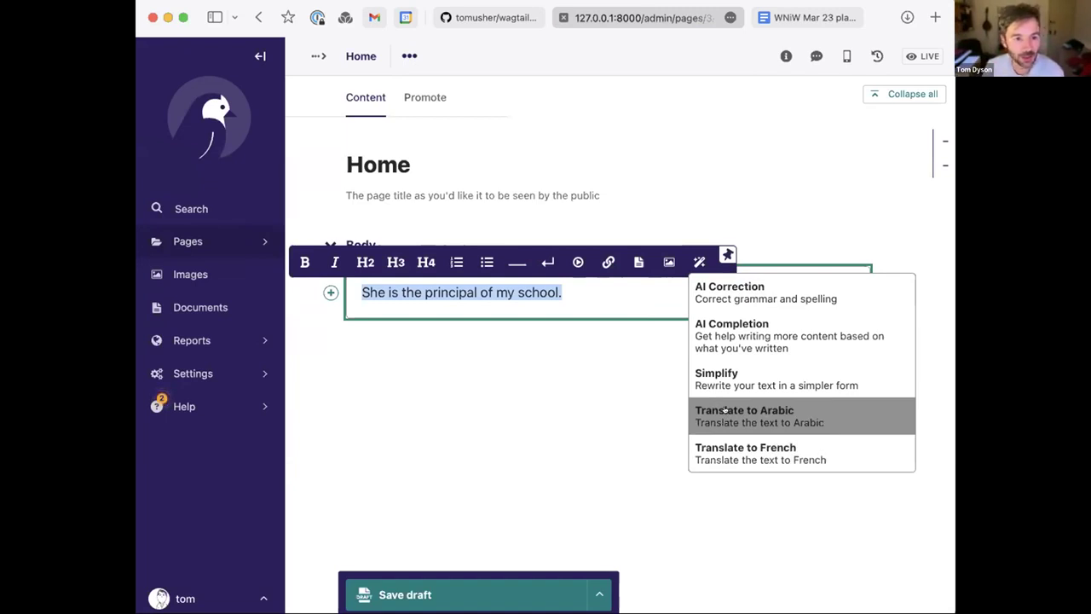
left_click(724, 410)
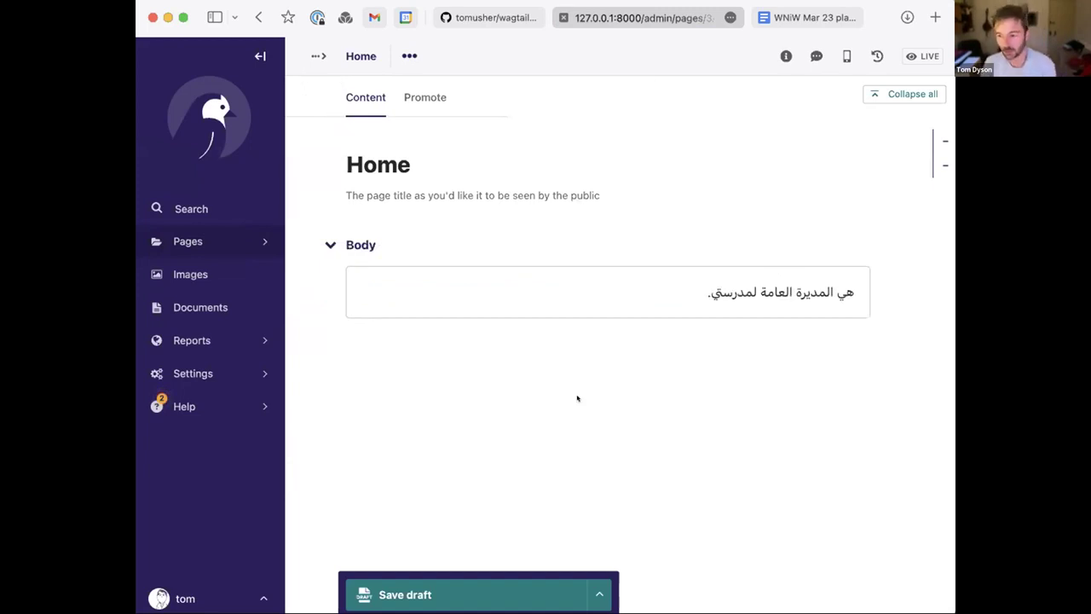
Replace the Arabic body text with "An article about vertical farming.".
left_click(589, 288)
key("super+a")
key("BackSpace")
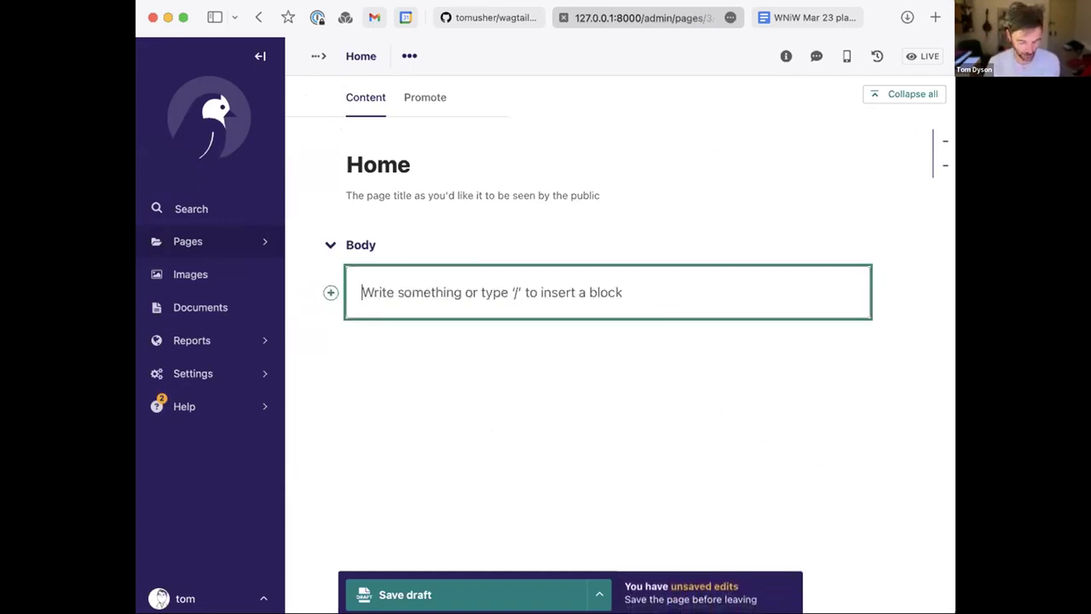
type("An article ")
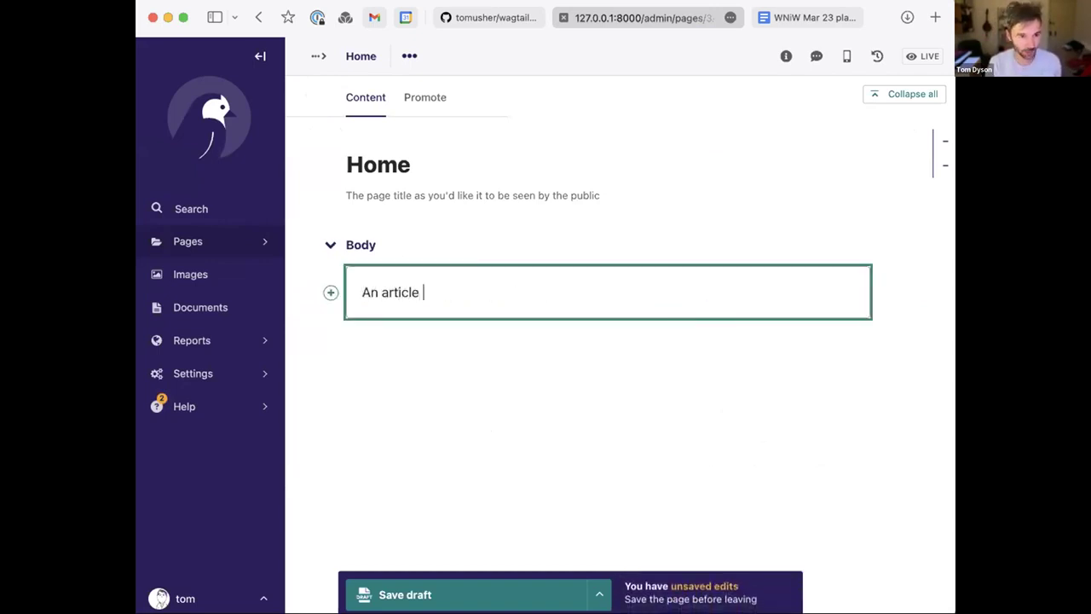
type("about vertic")
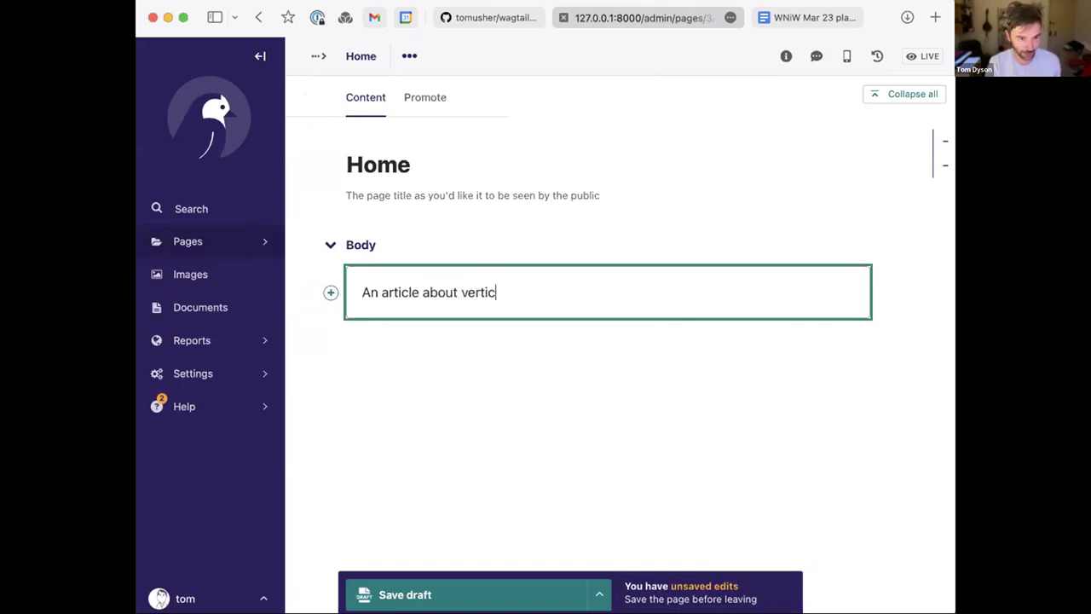
type("al farming.")
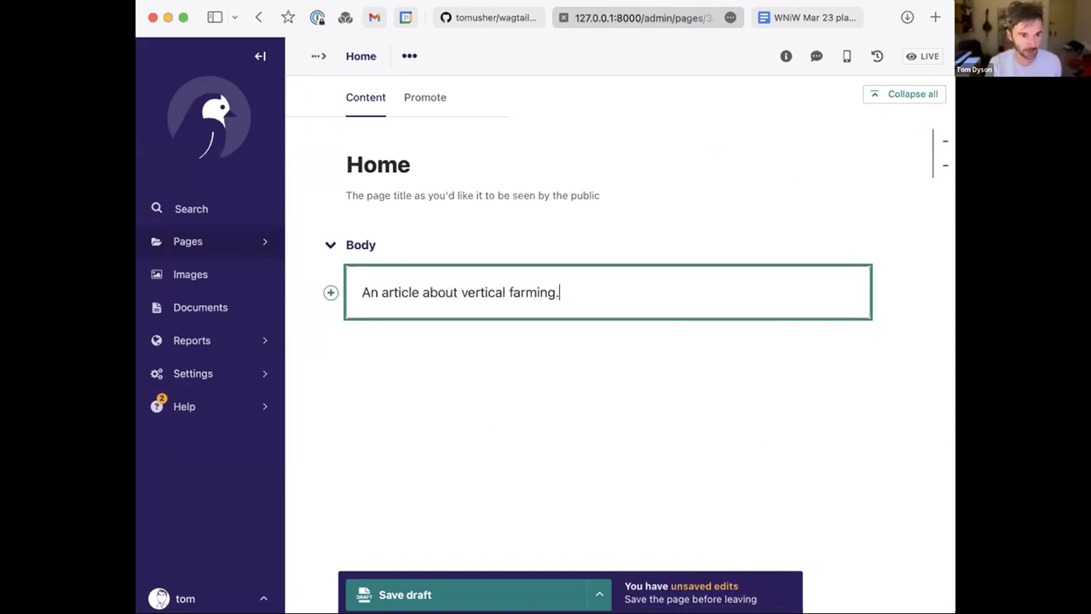
Run AI Completion on the whole vertical farming sentence and read through the generated article.
key("super+a")
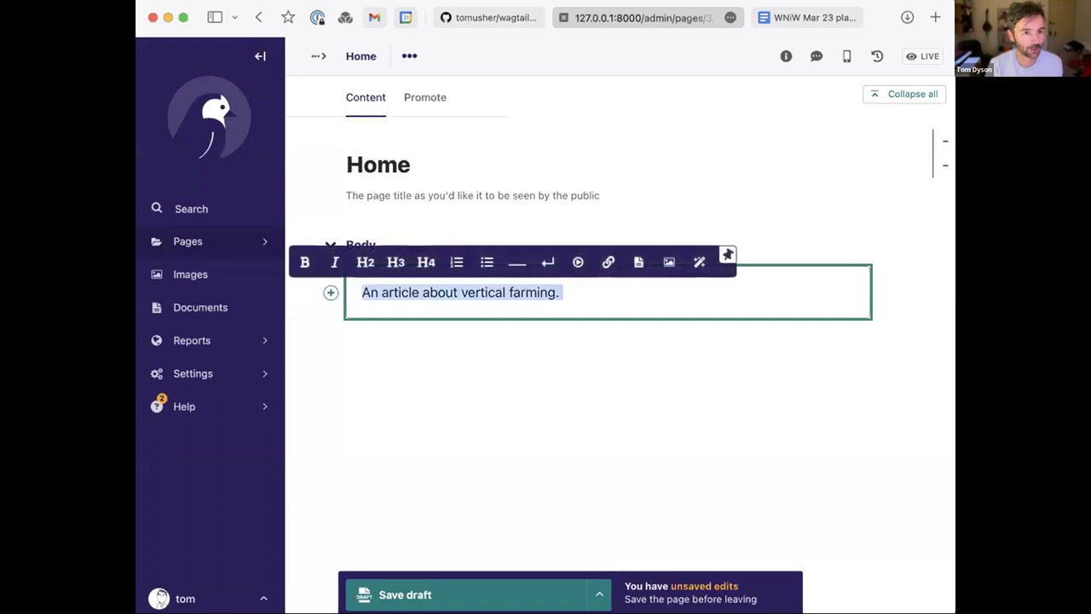
left_click(699, 261)
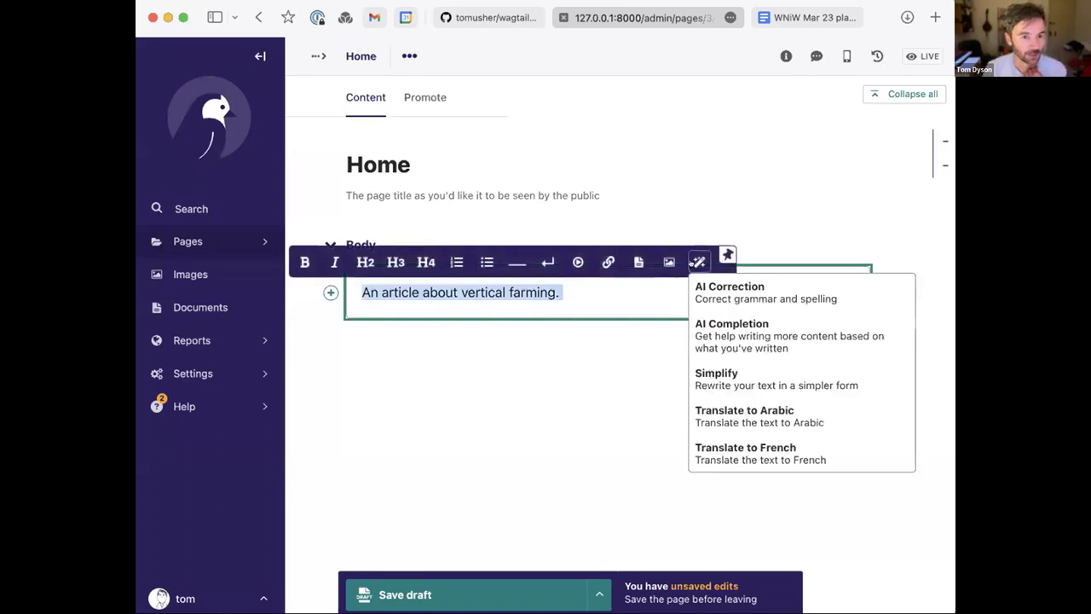
left_click(712, 334)
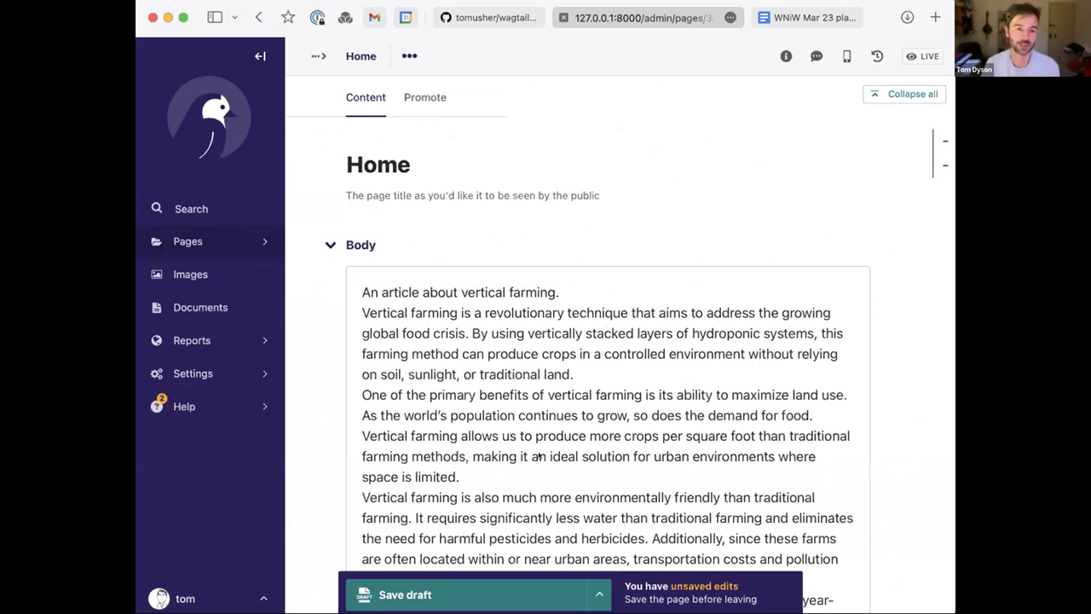
scroll(539, 451, "down", 3)
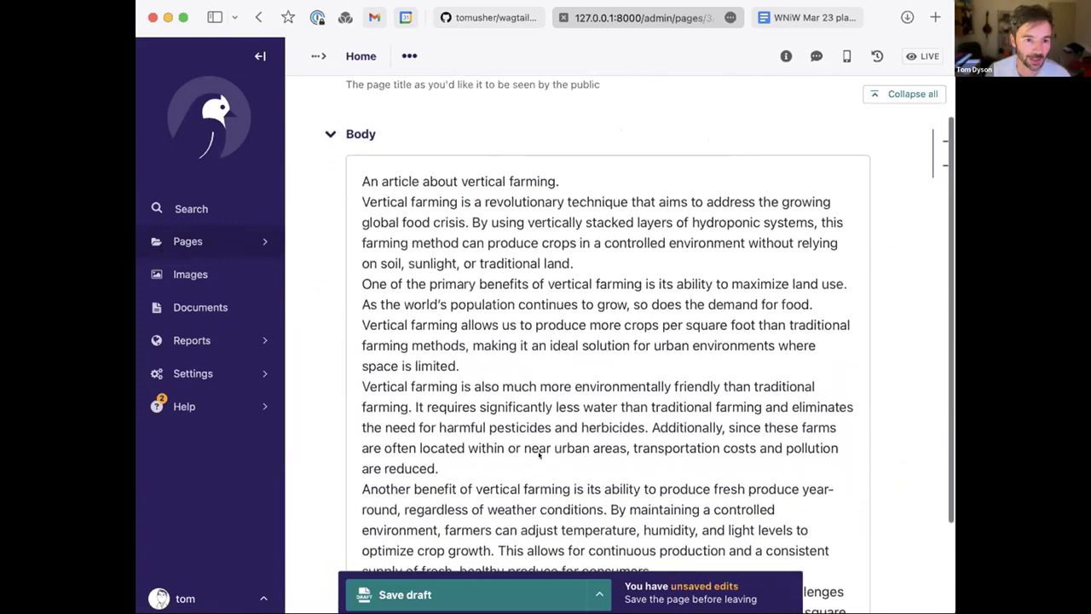
scroll(539, 447, "down", 2)
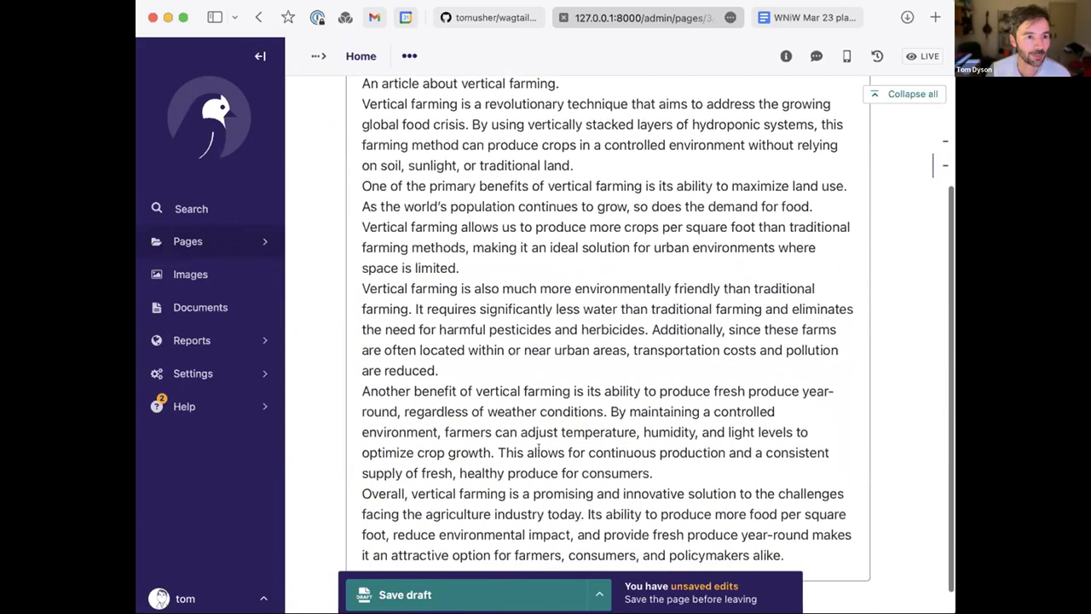
scroll(538, 448, "down", 1)
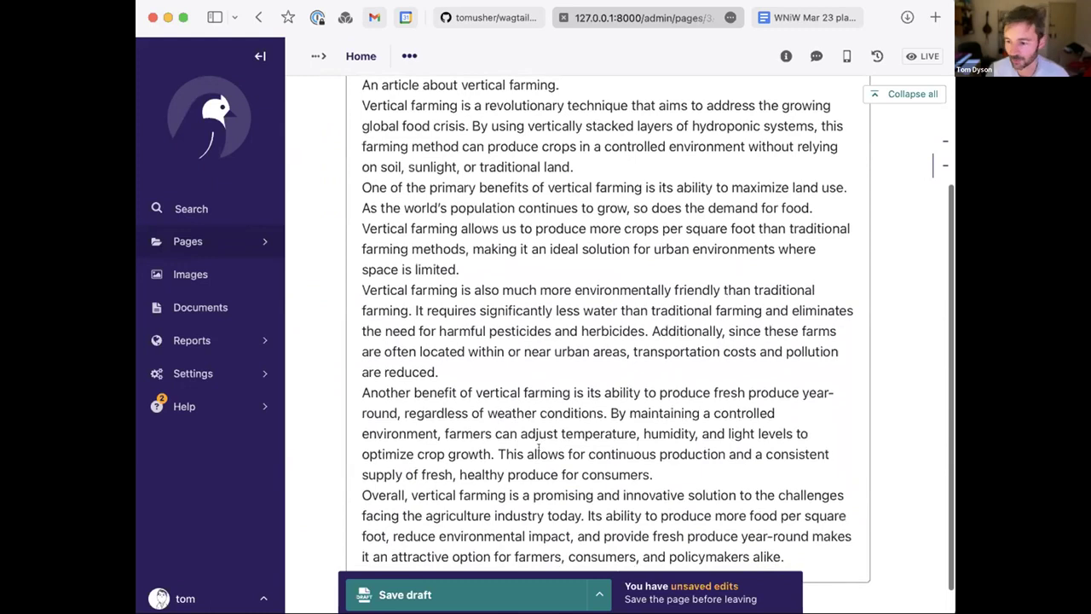
scroll(538, 448, "up", 1)
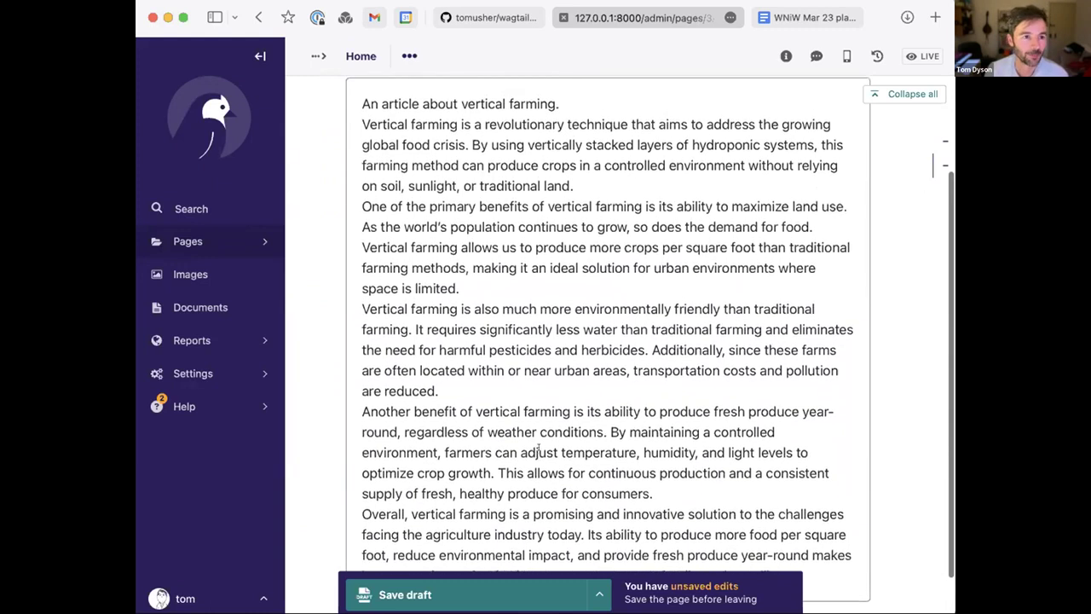
scroll(539, 445, "down", 2)
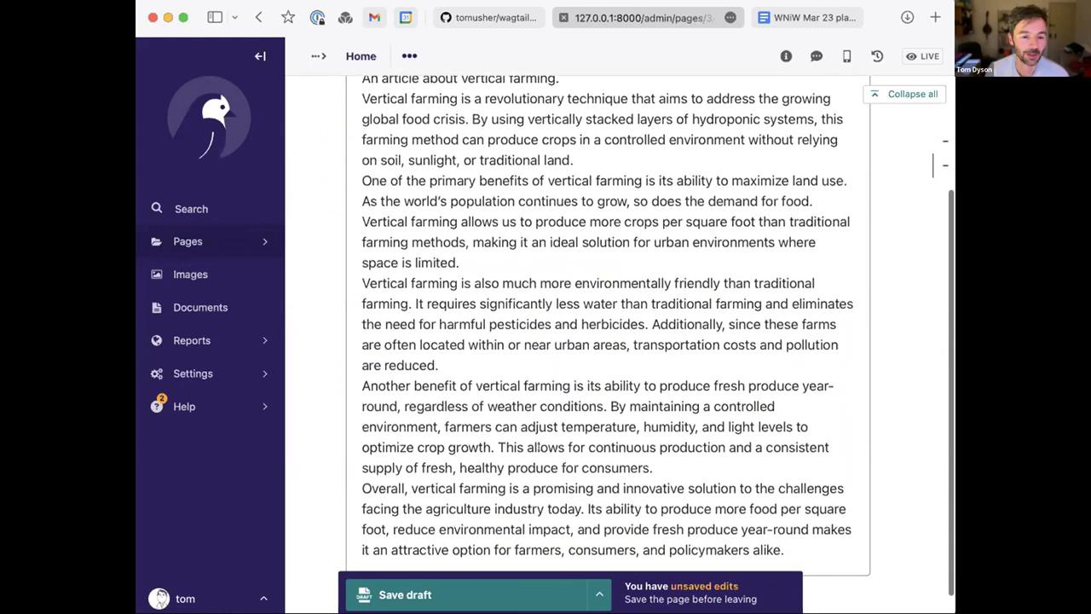
scroll(456, 312, "up", 5)
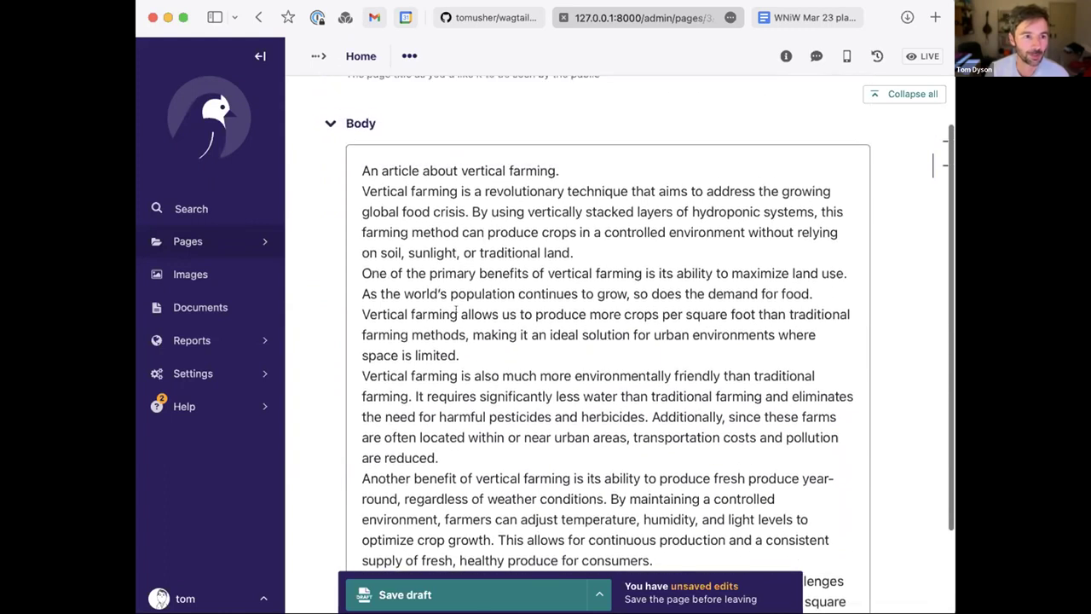
Delete the entire vertical farming article from the body, from its opening sentence to the end of the last paragraph.
left_click_drag(360, 168, 604, 445)
scroll(605, 446, "down", 3)
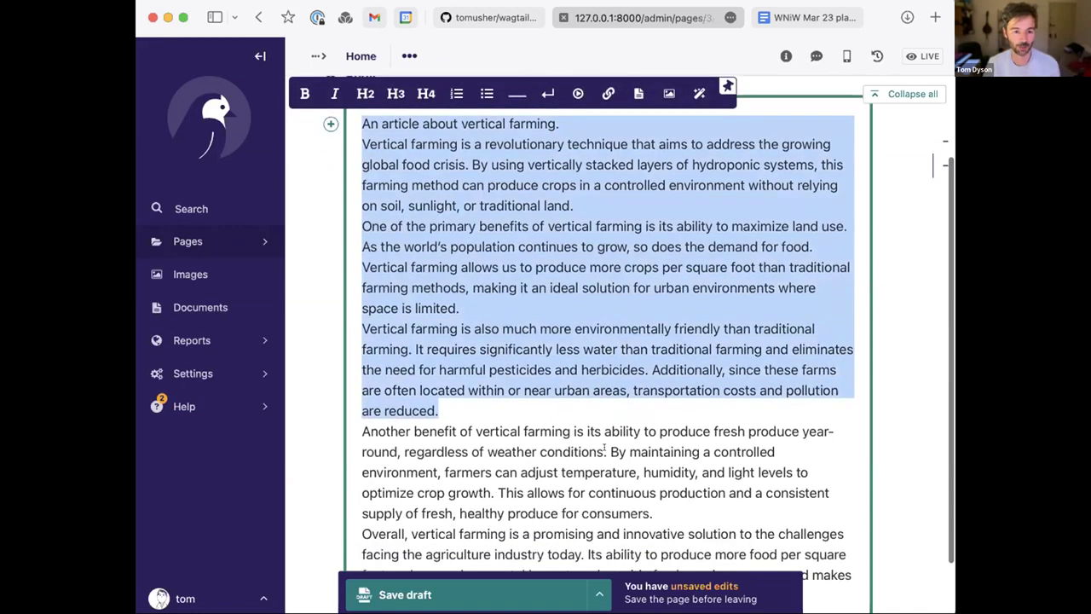
left_click(786, 516, "shift")
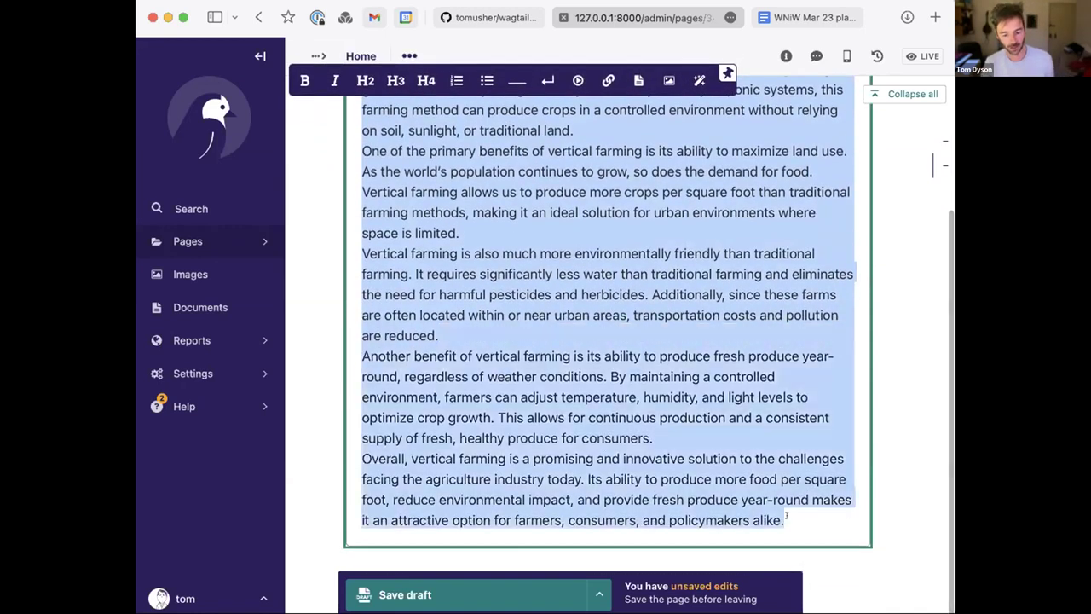
key("BackSpace")
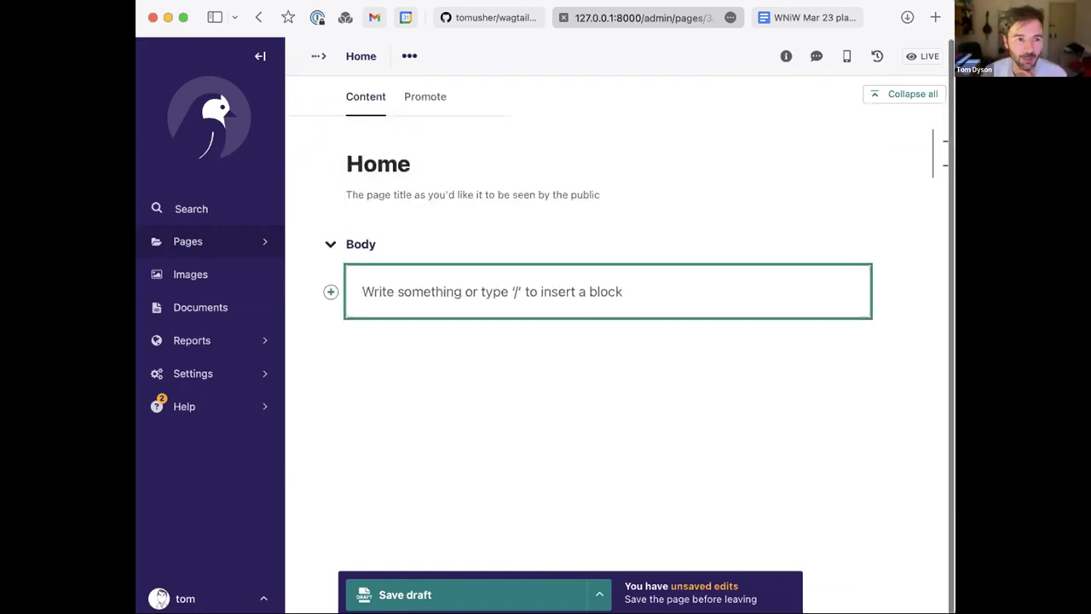